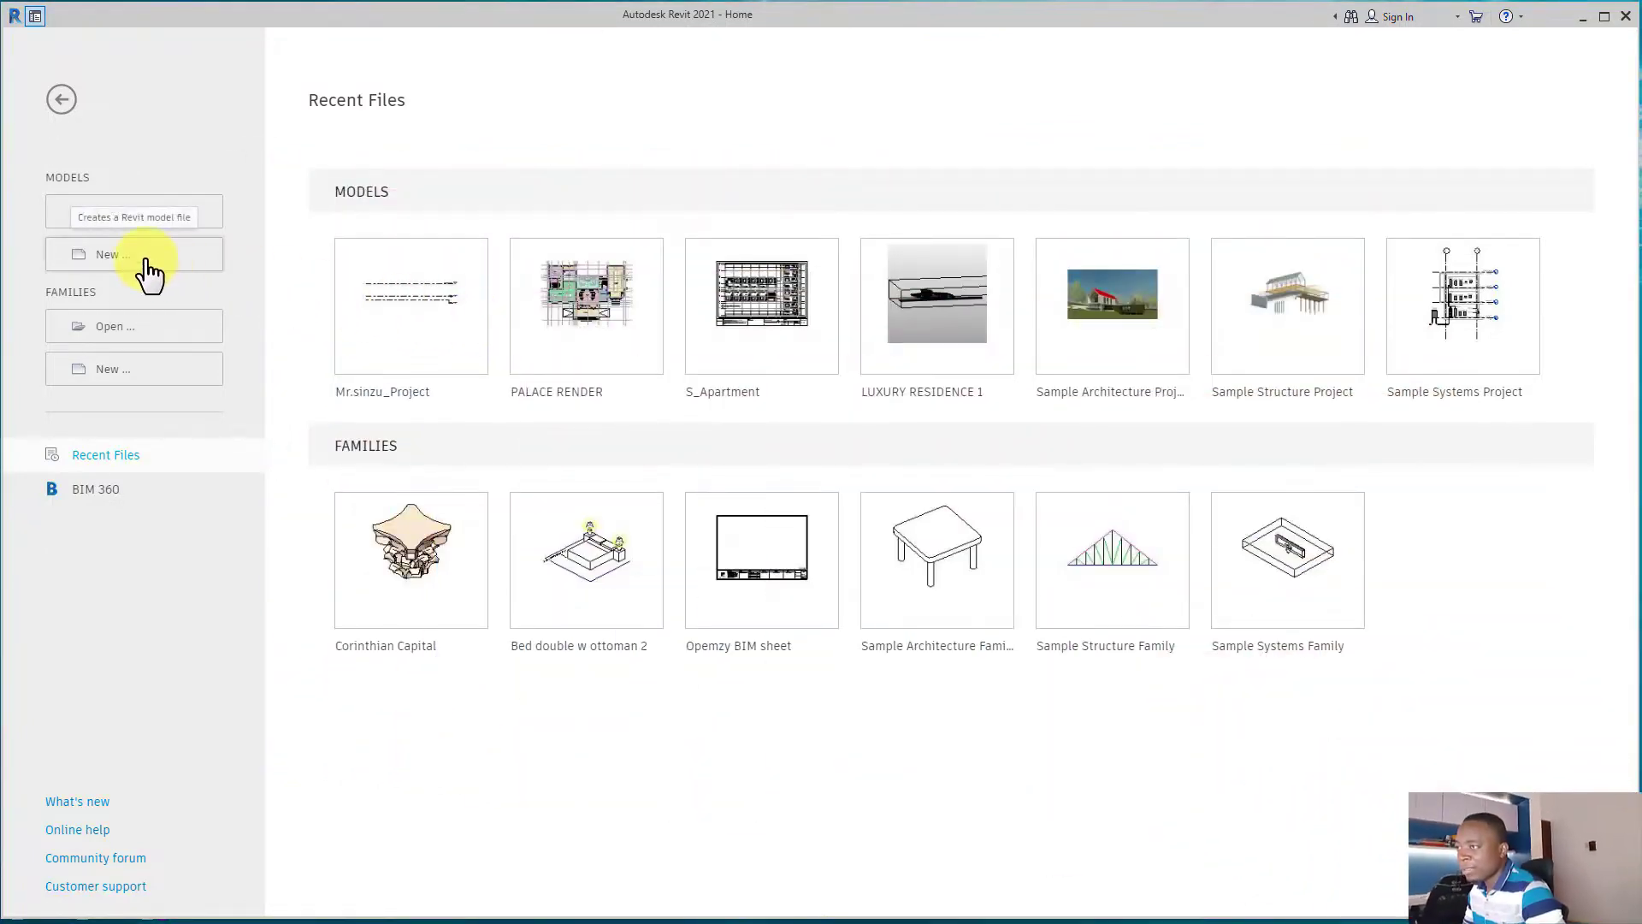
Create a new project based on a template file browsed for in the Choose Template dialog.
{"action": "left_click", "coordinate": [146, 261]}
{"action": "left_click", "coordinate": [900, 380]}
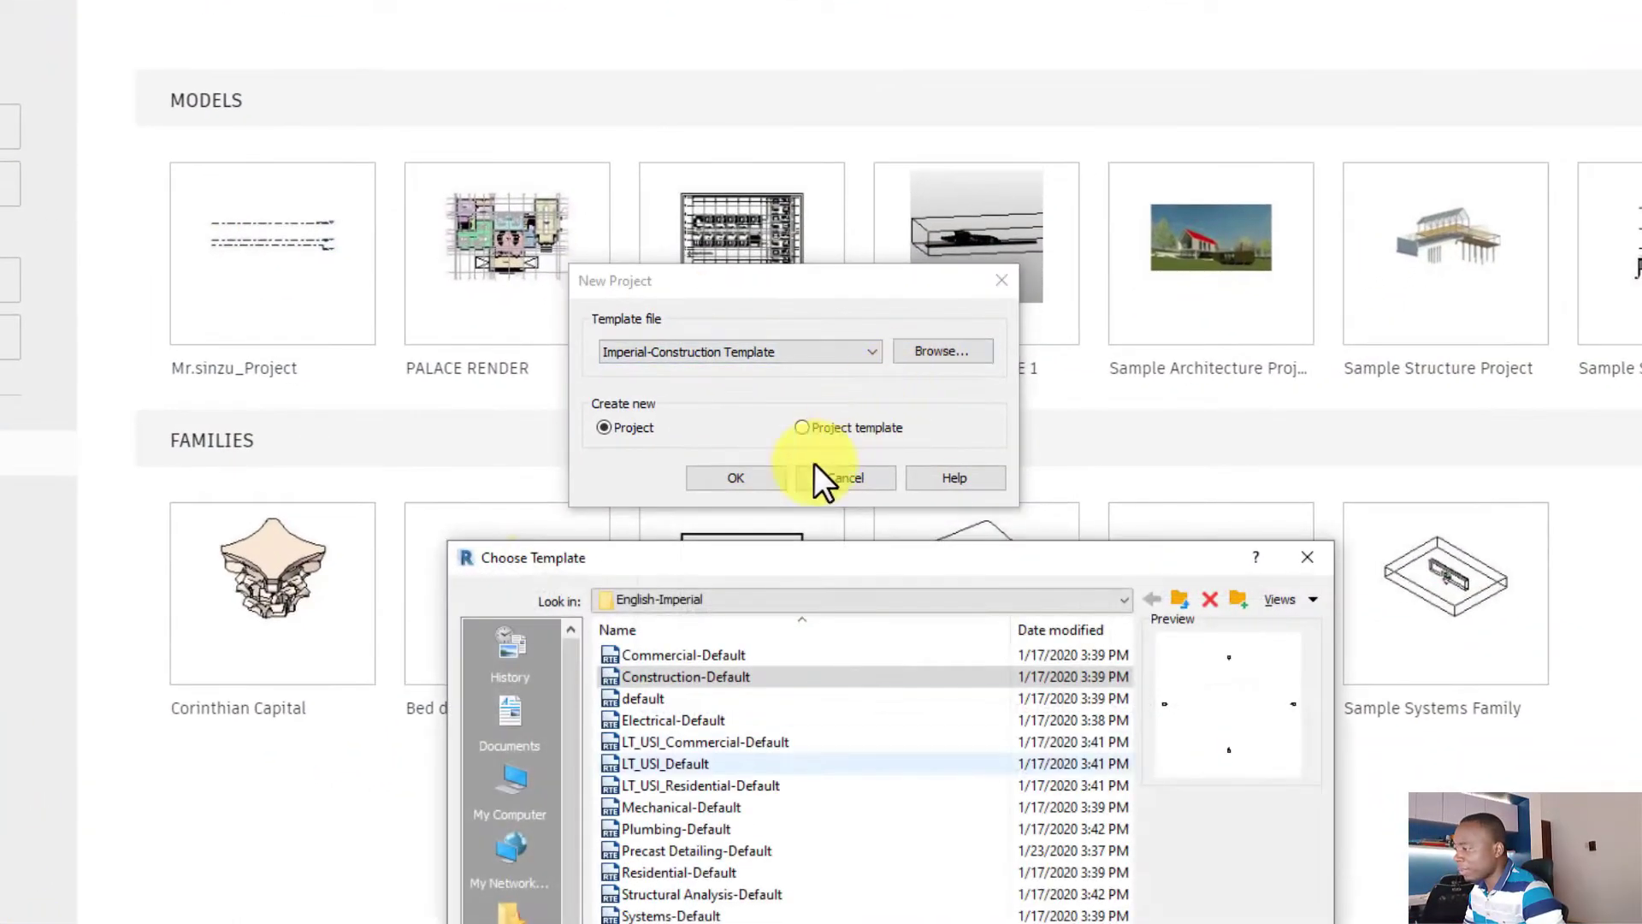
{"action": "left_click_drag", "start_coordinate": [701, 568], "coordinate": [672, 291]}
{"action": "left_click", "coordinate": [578, 649]}
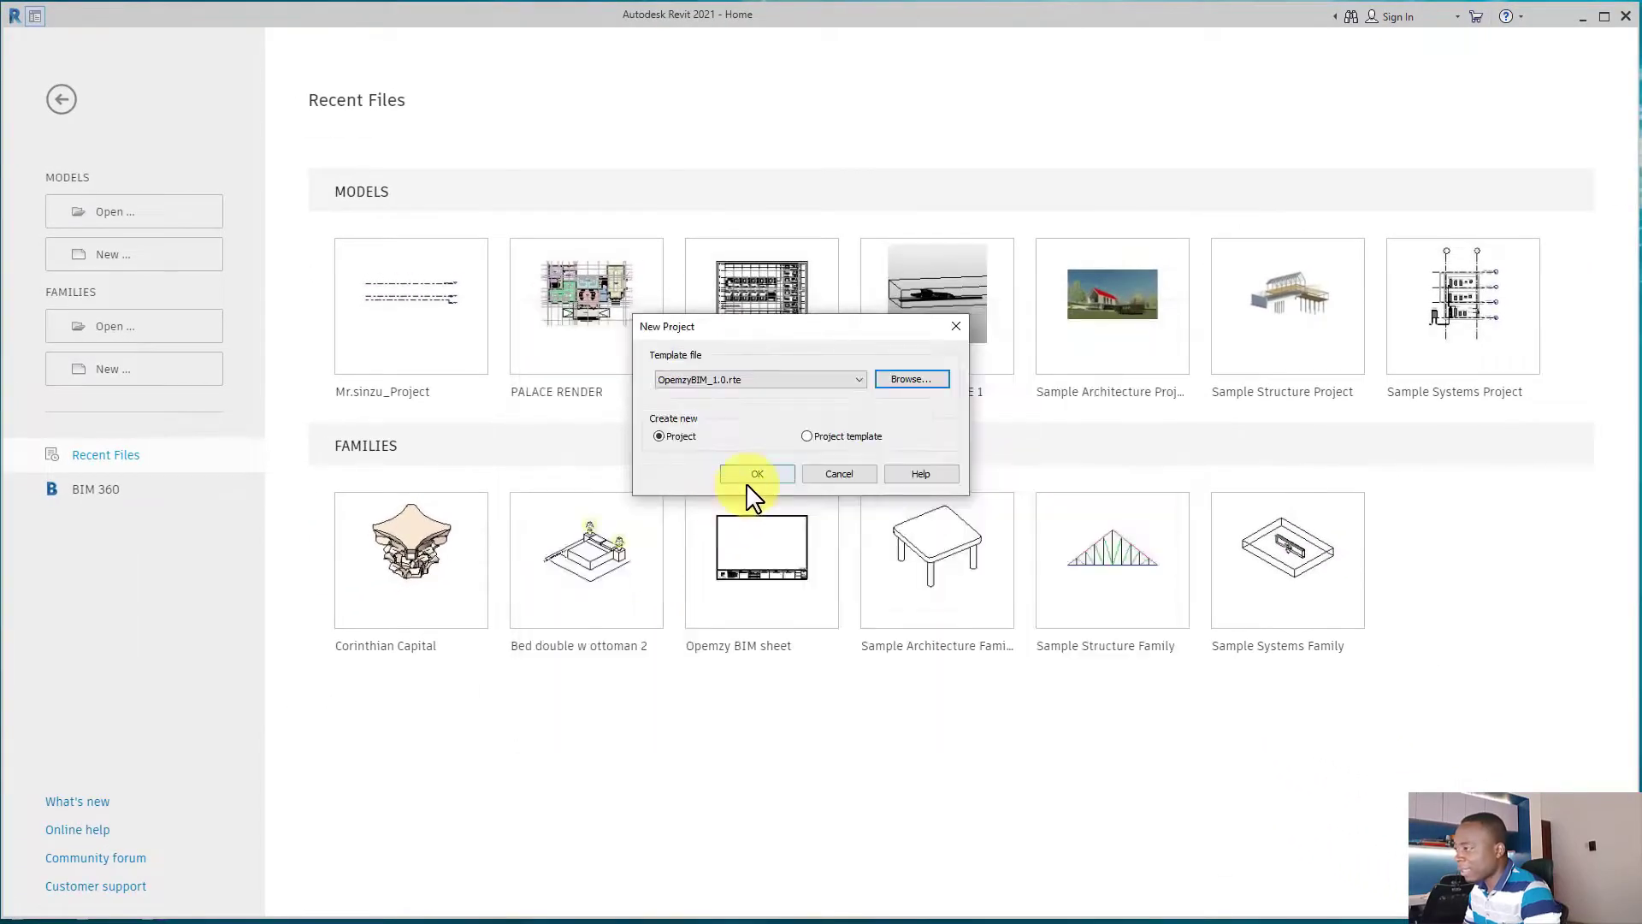
{"action": "left_click", "coordinate": [752, 475]}
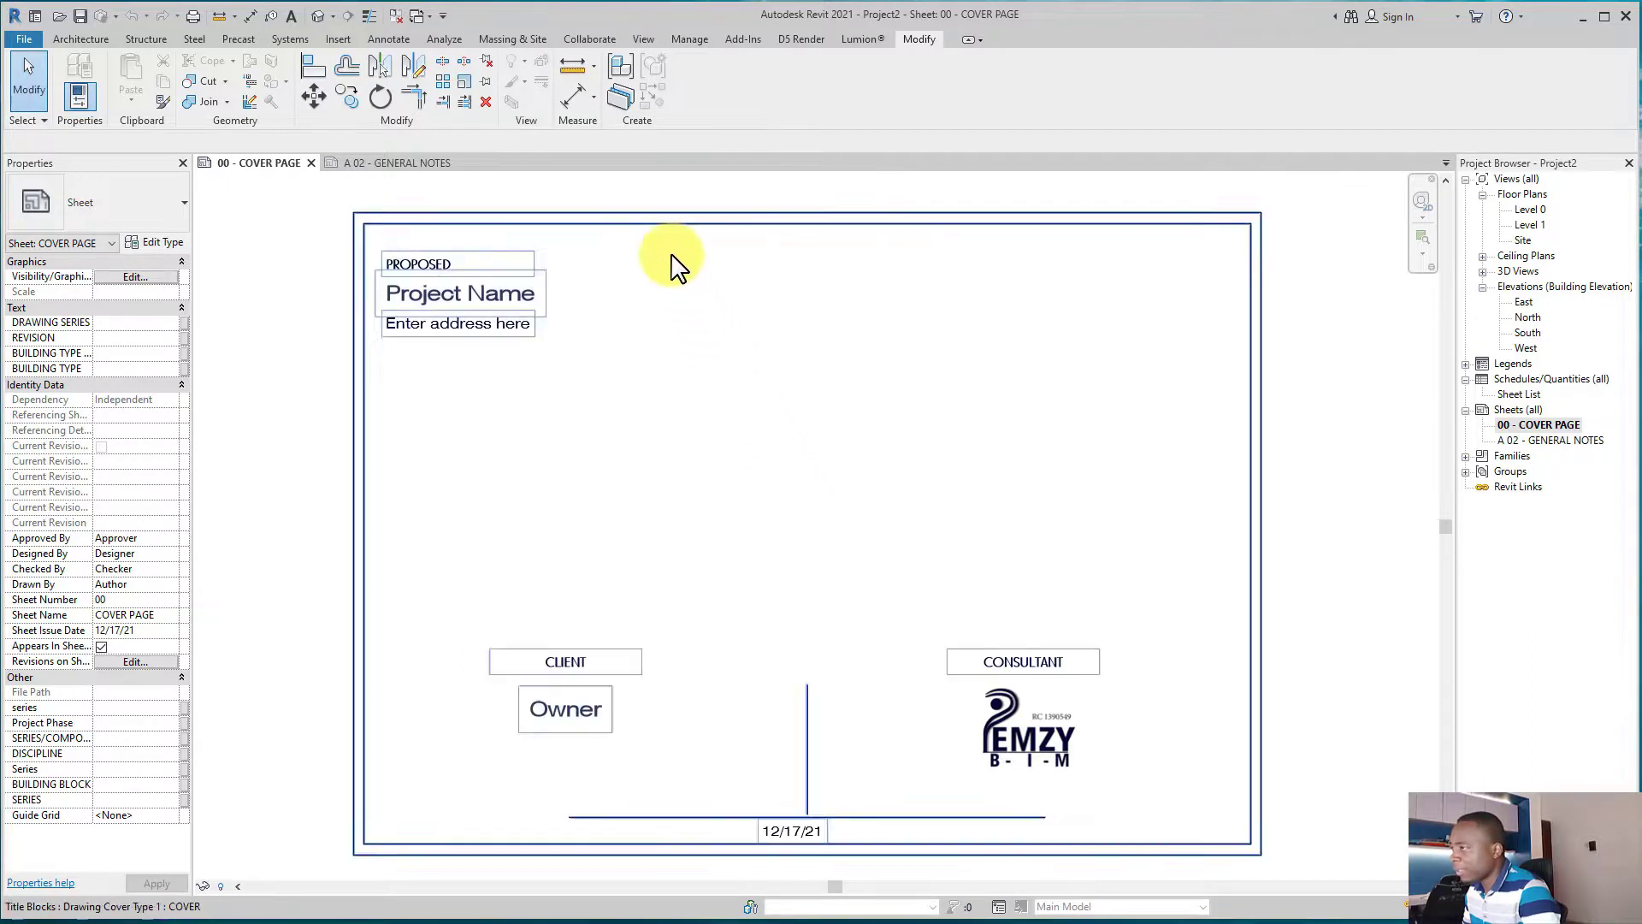
Open the cover page's title block family for editing and delete its project, client and consultant content.
{"action": "left_click", "coordinate": [658, 226]}
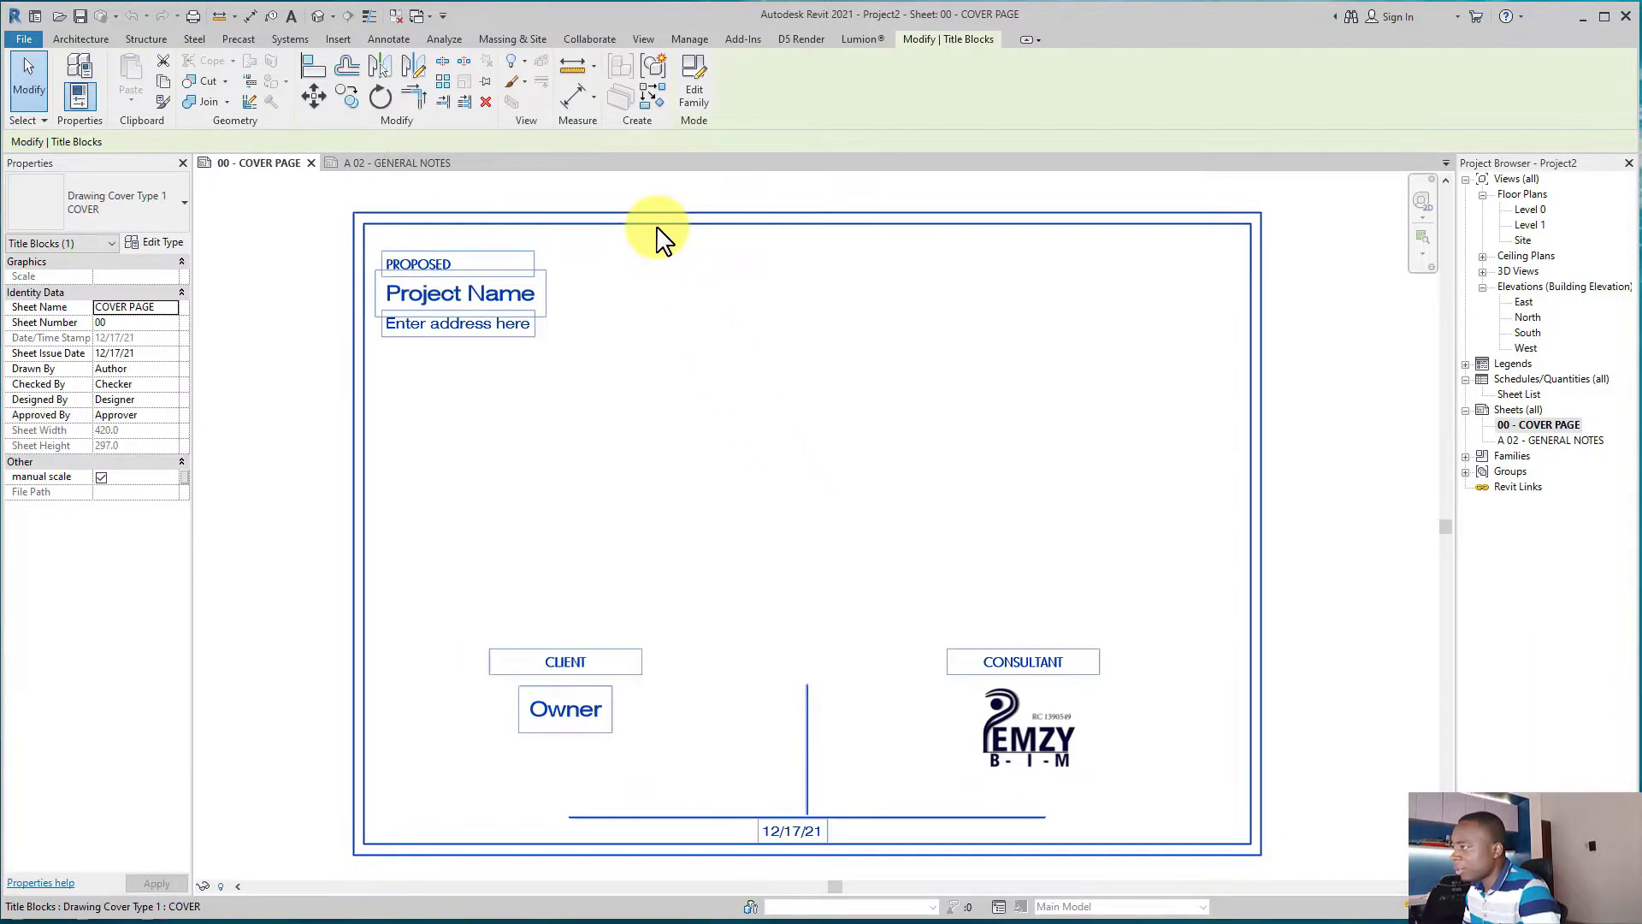
{"action": "double_click", "coordinate": [657, 228]}
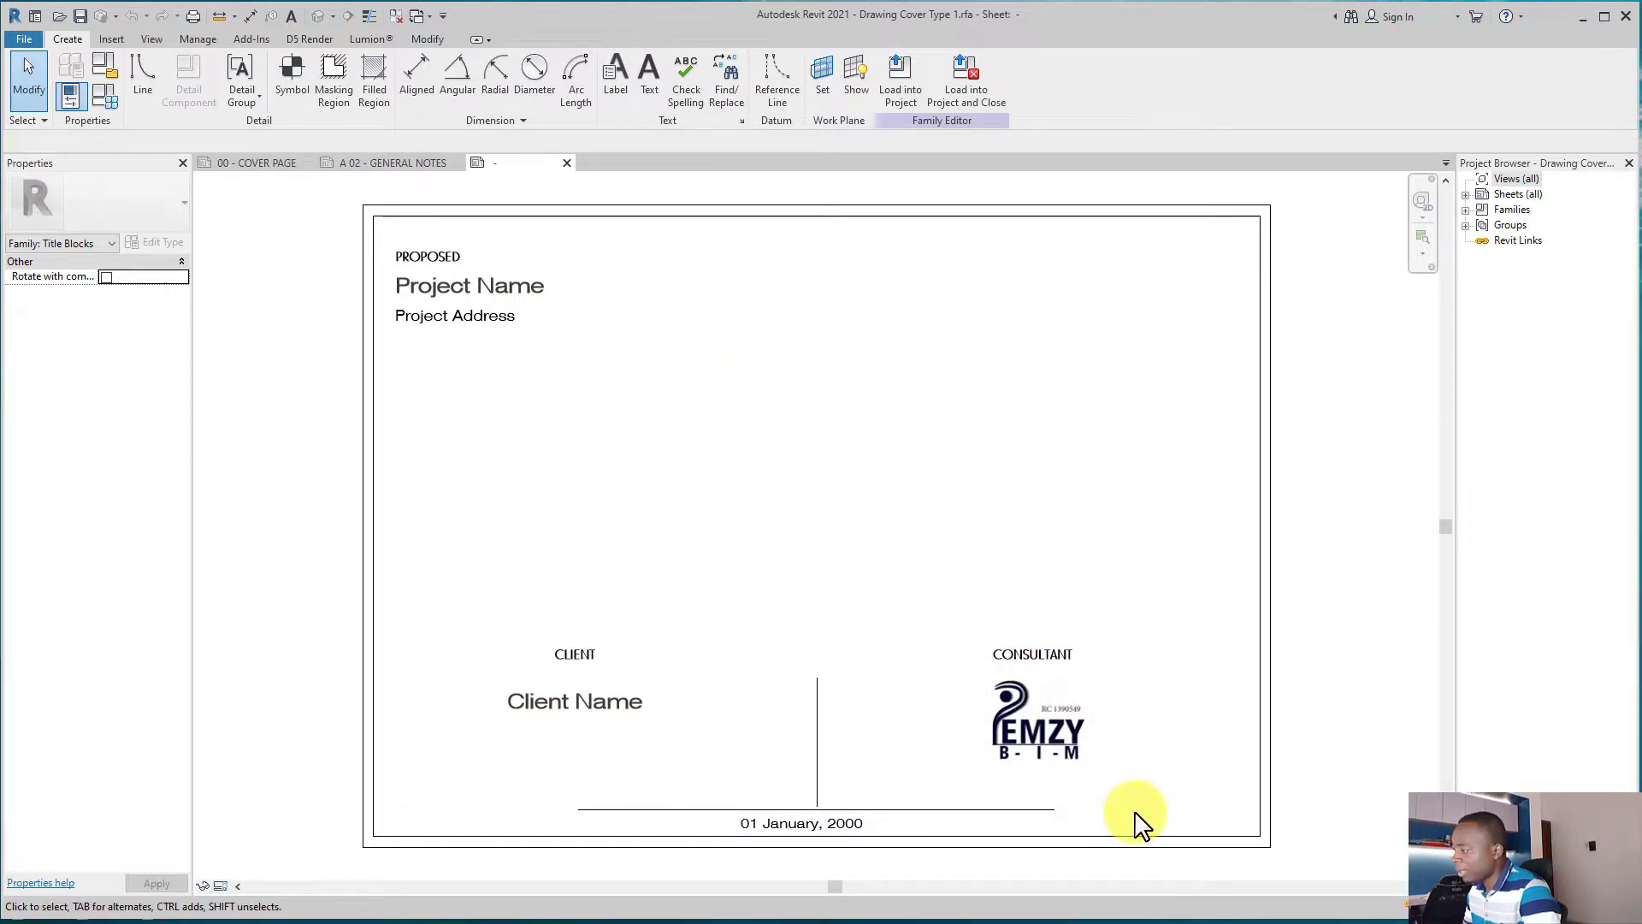
{"action": "left_click_drag", "start_coordinate": [1121, 808], "coordinate": [402, 272]}
{"action": "key", "text": "Delete"}
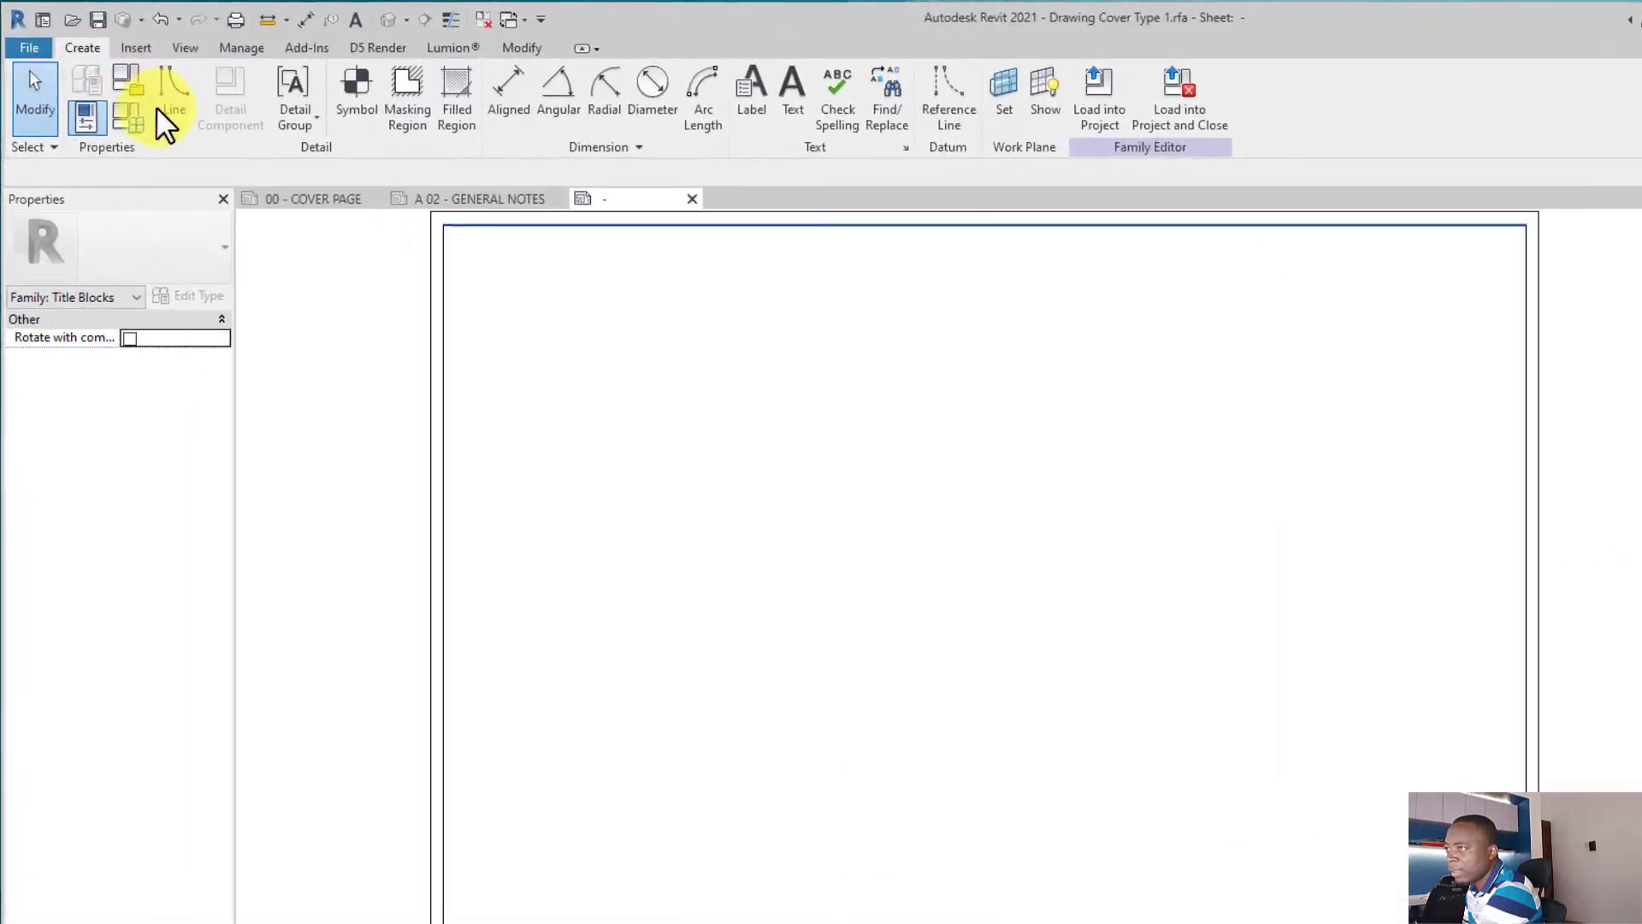
Draw a horizontal line across the cover sheet and place the text "MIXED-USE DEVELOMENT, SOMWHERE ON EARTH" just above it.
{"action": "left_click", "coordinate": [167, 125]}
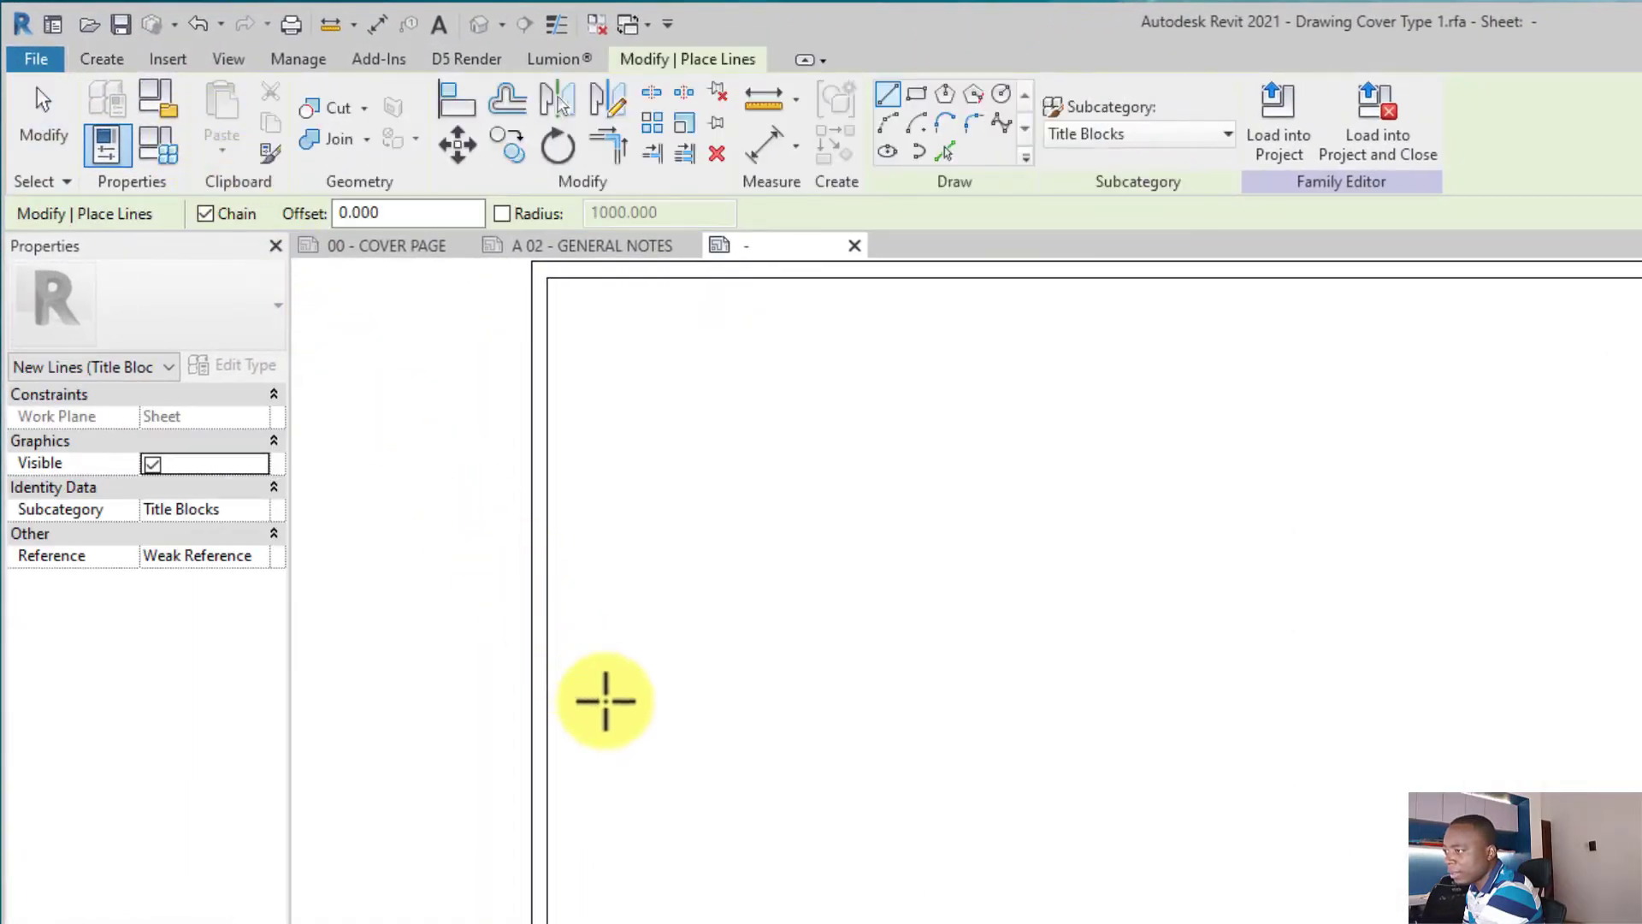
{"action": "left_click", "coordinate": [627, 699]}
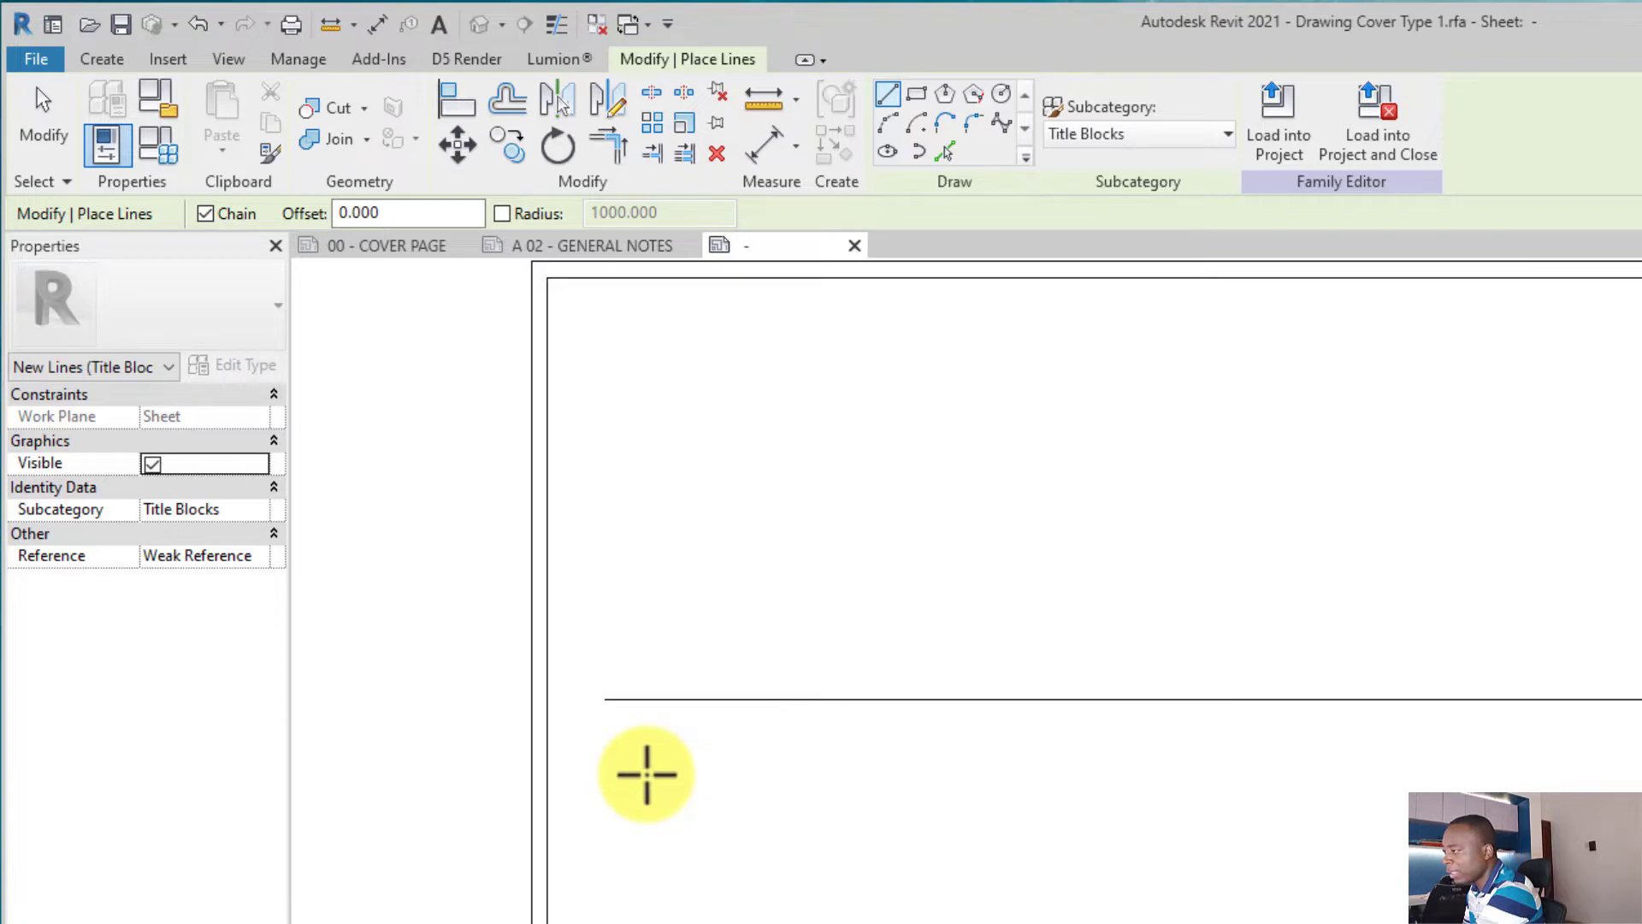
{"action": "key", "text": "Escape"}
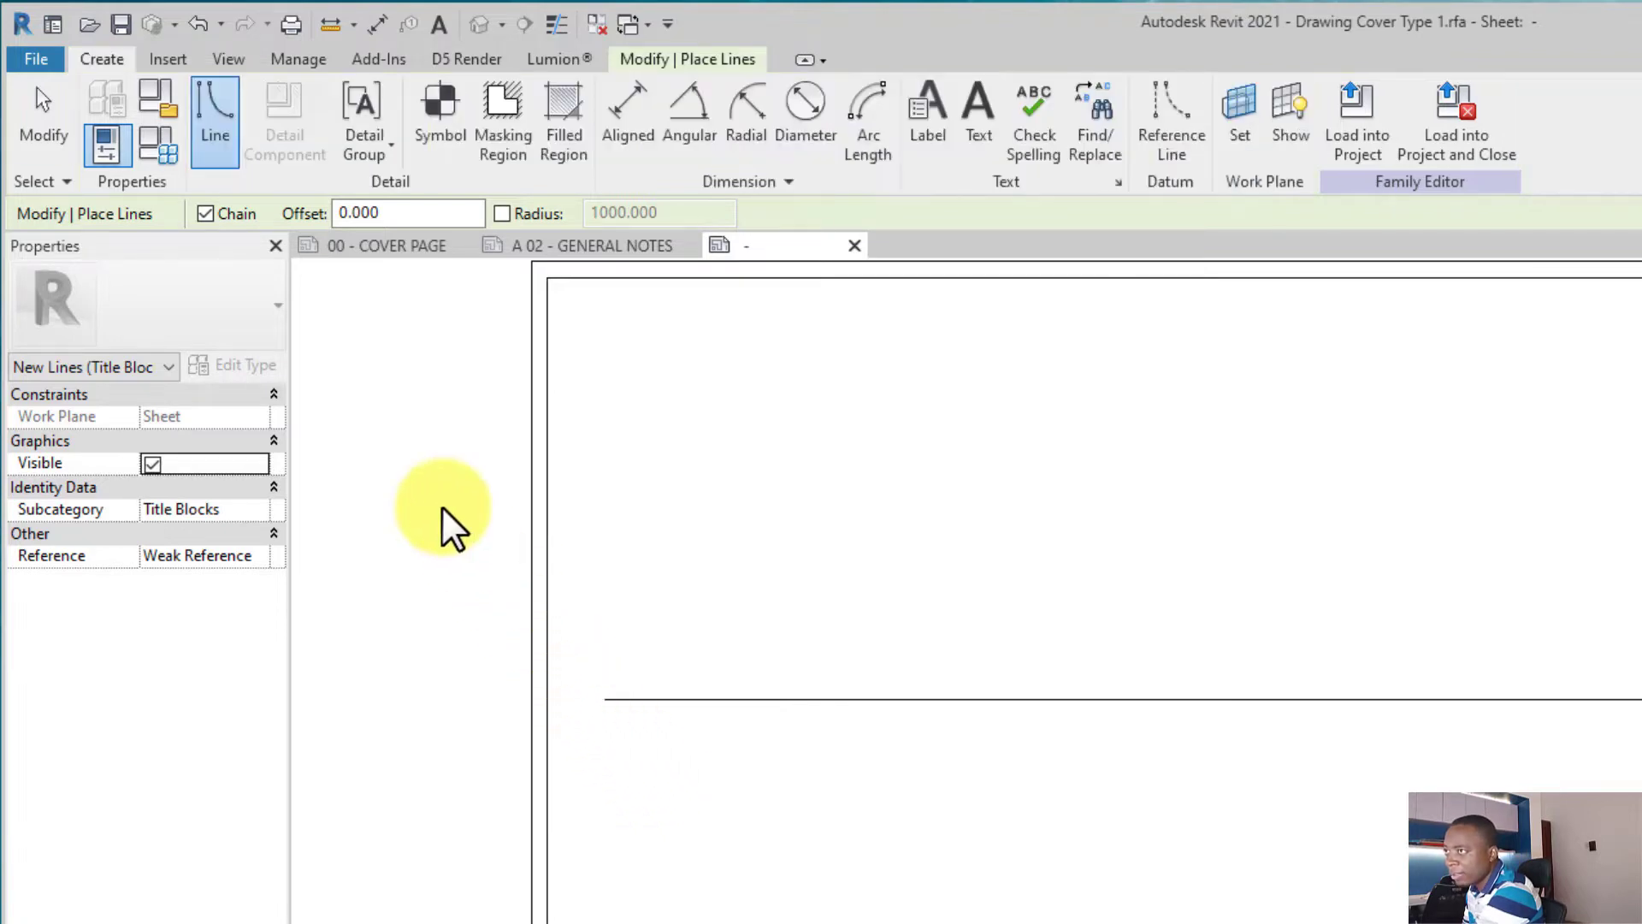
{"action": "left_click", "coordinate": [978, 156]}
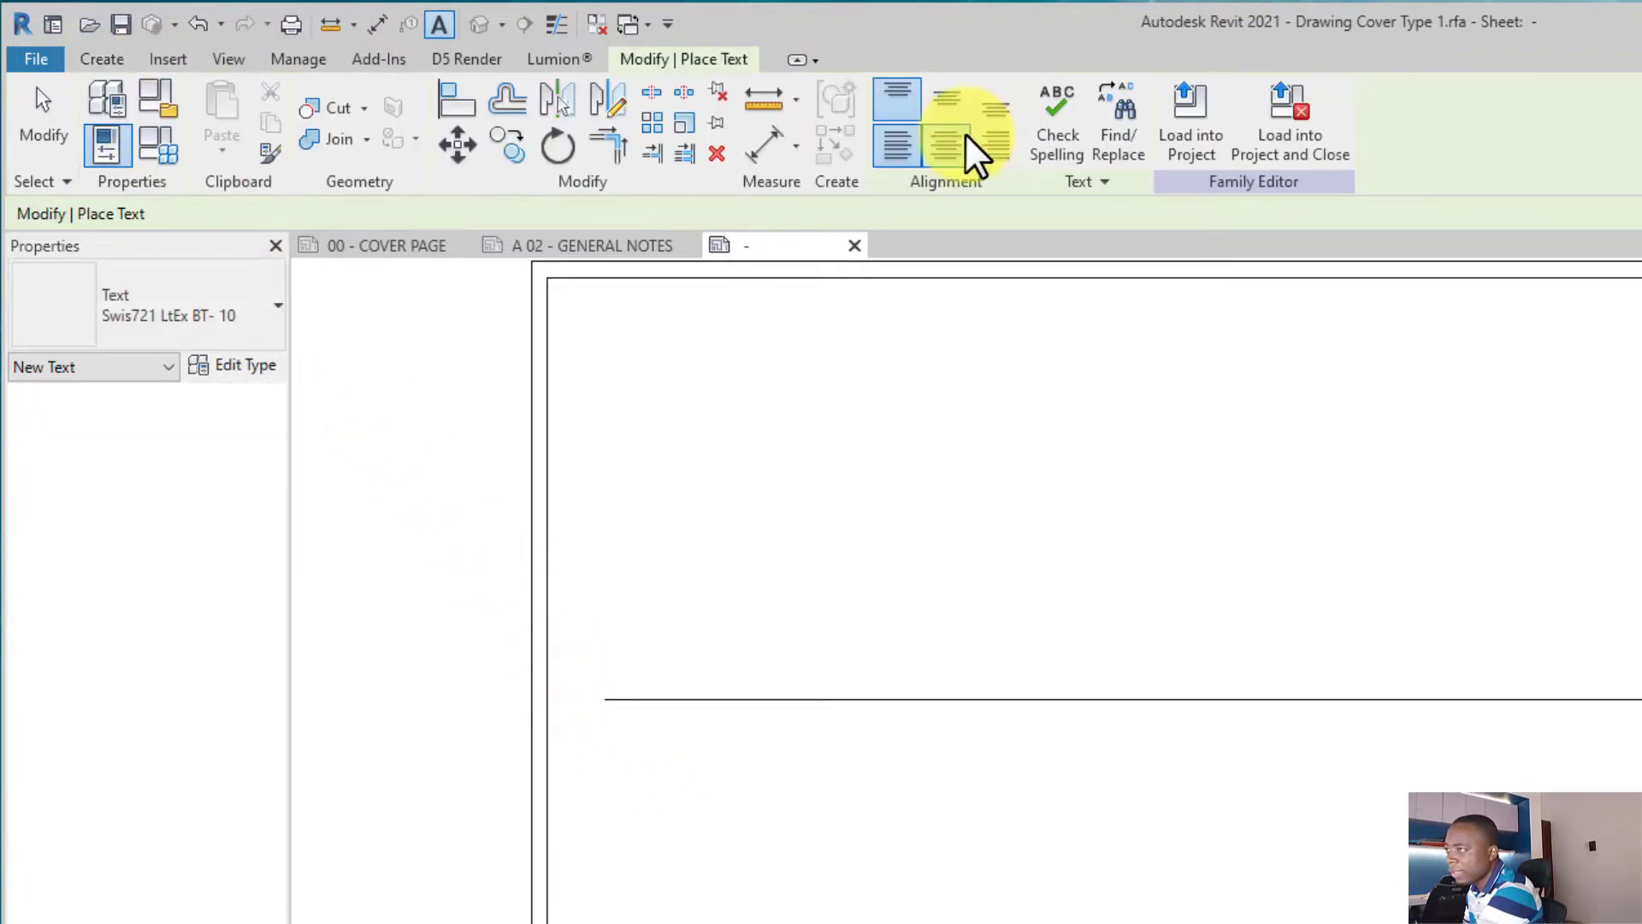
{"action": "left_click", "coordinate": [610, 642]}
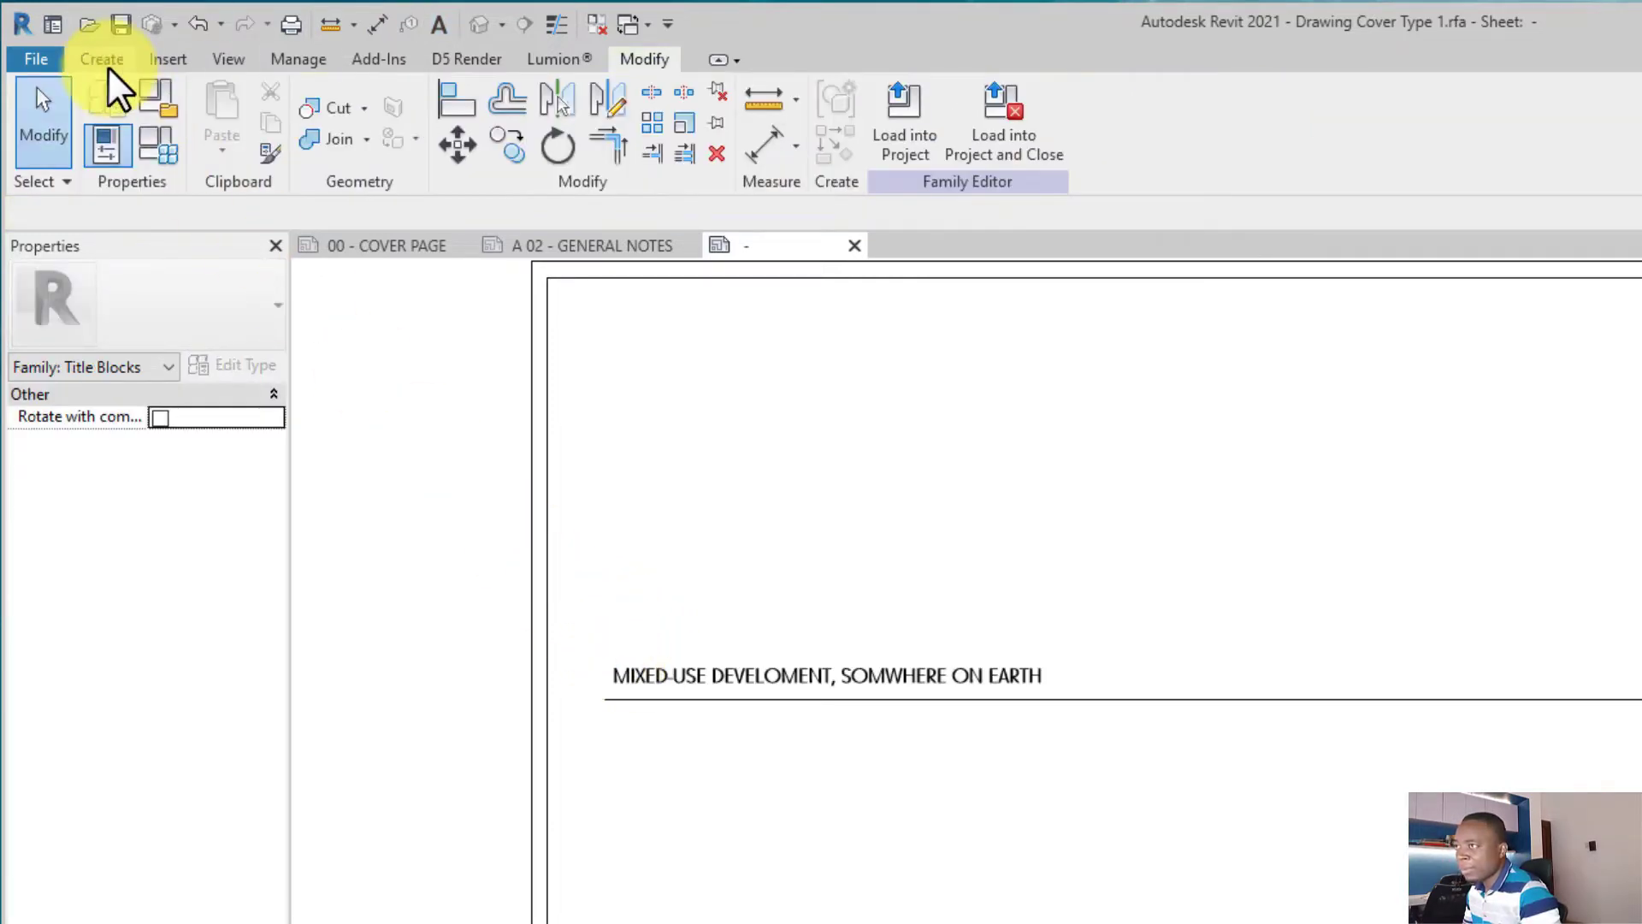
Place the text "PRE - DESIGN STAGE" below the line using the Swis721 LtEx BT-19 text type.
{"action": "left_click", "coordinate": [108, 69]}
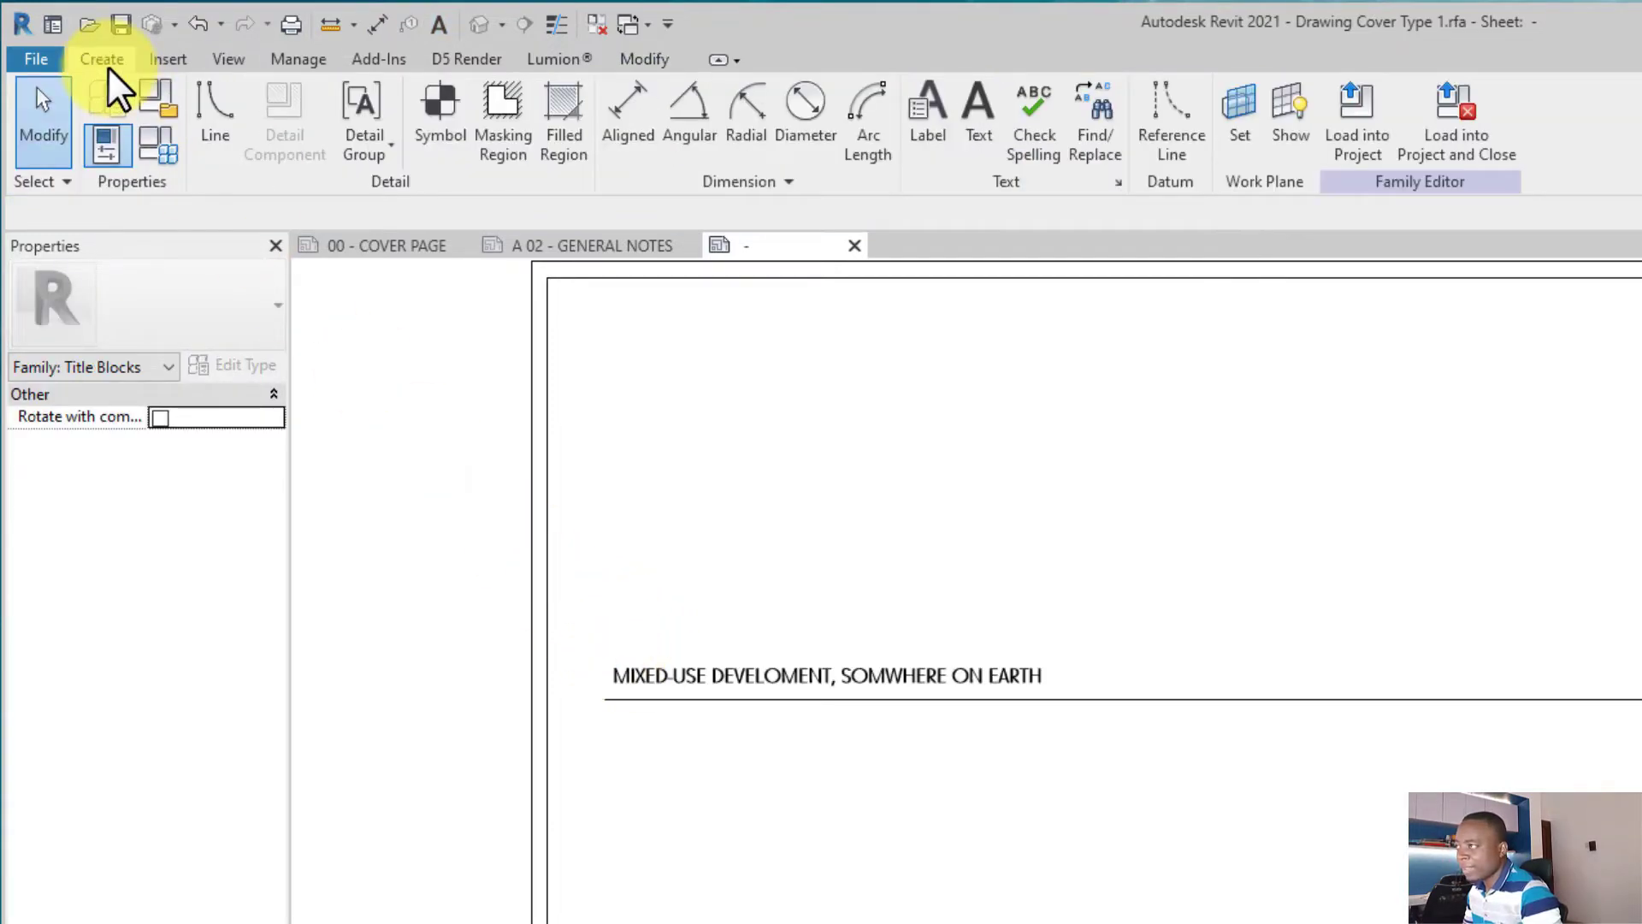
{"action": "left_click", "coordinate": [974, 118]}
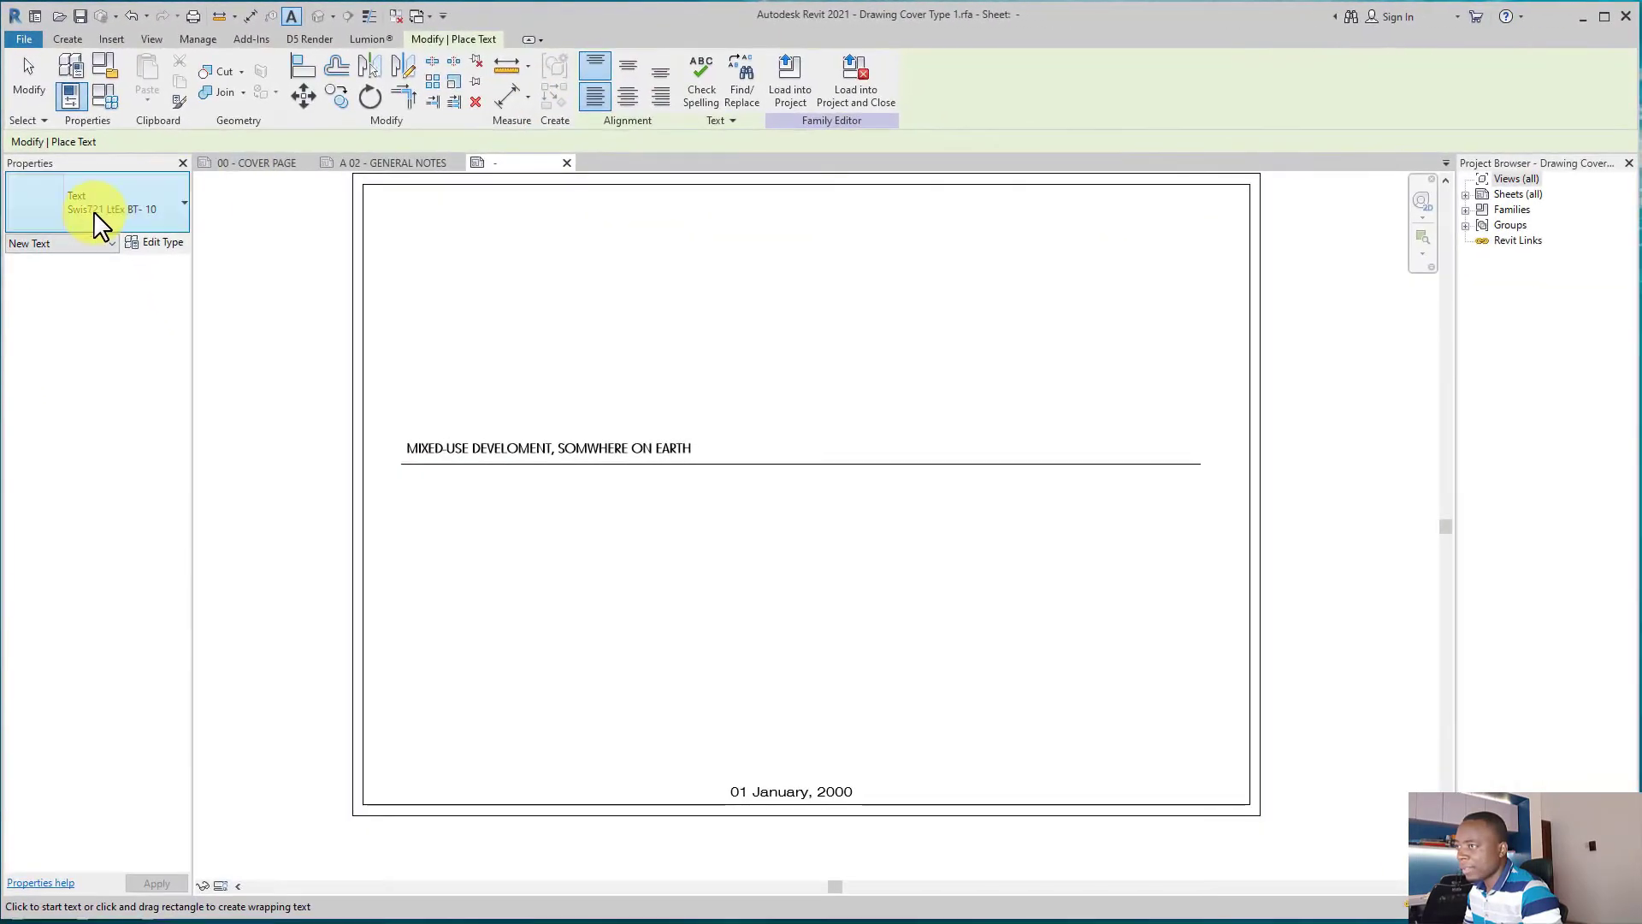
{"action": "left_click", "coordinate": [94, 212]}
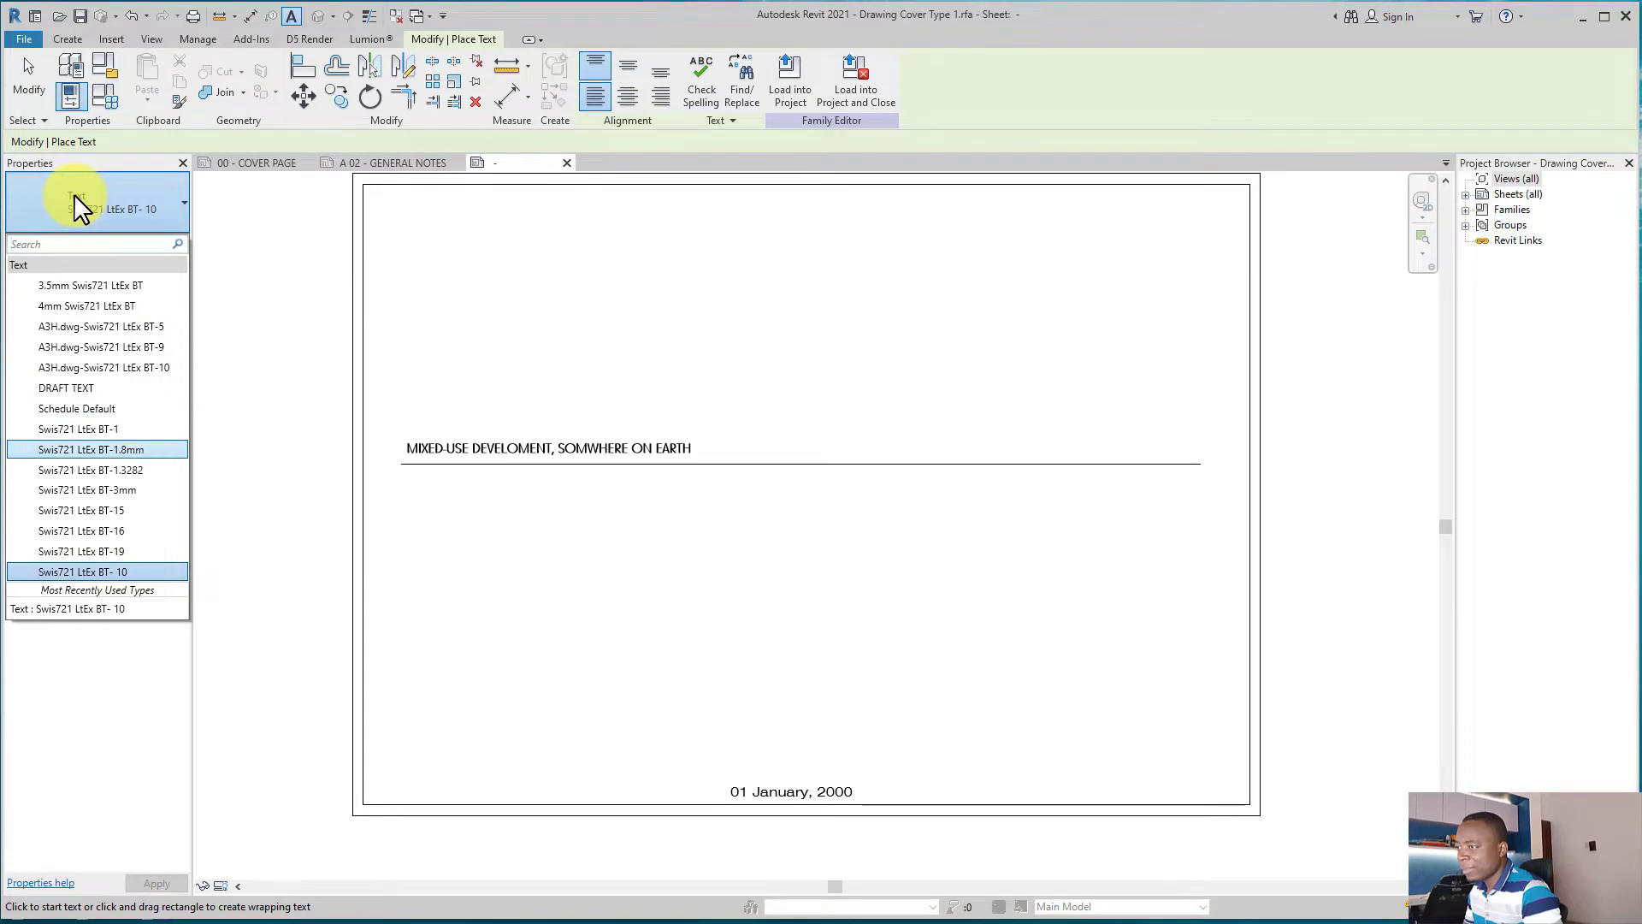
{"action": "left_click", "coordinate": [106, 554]}
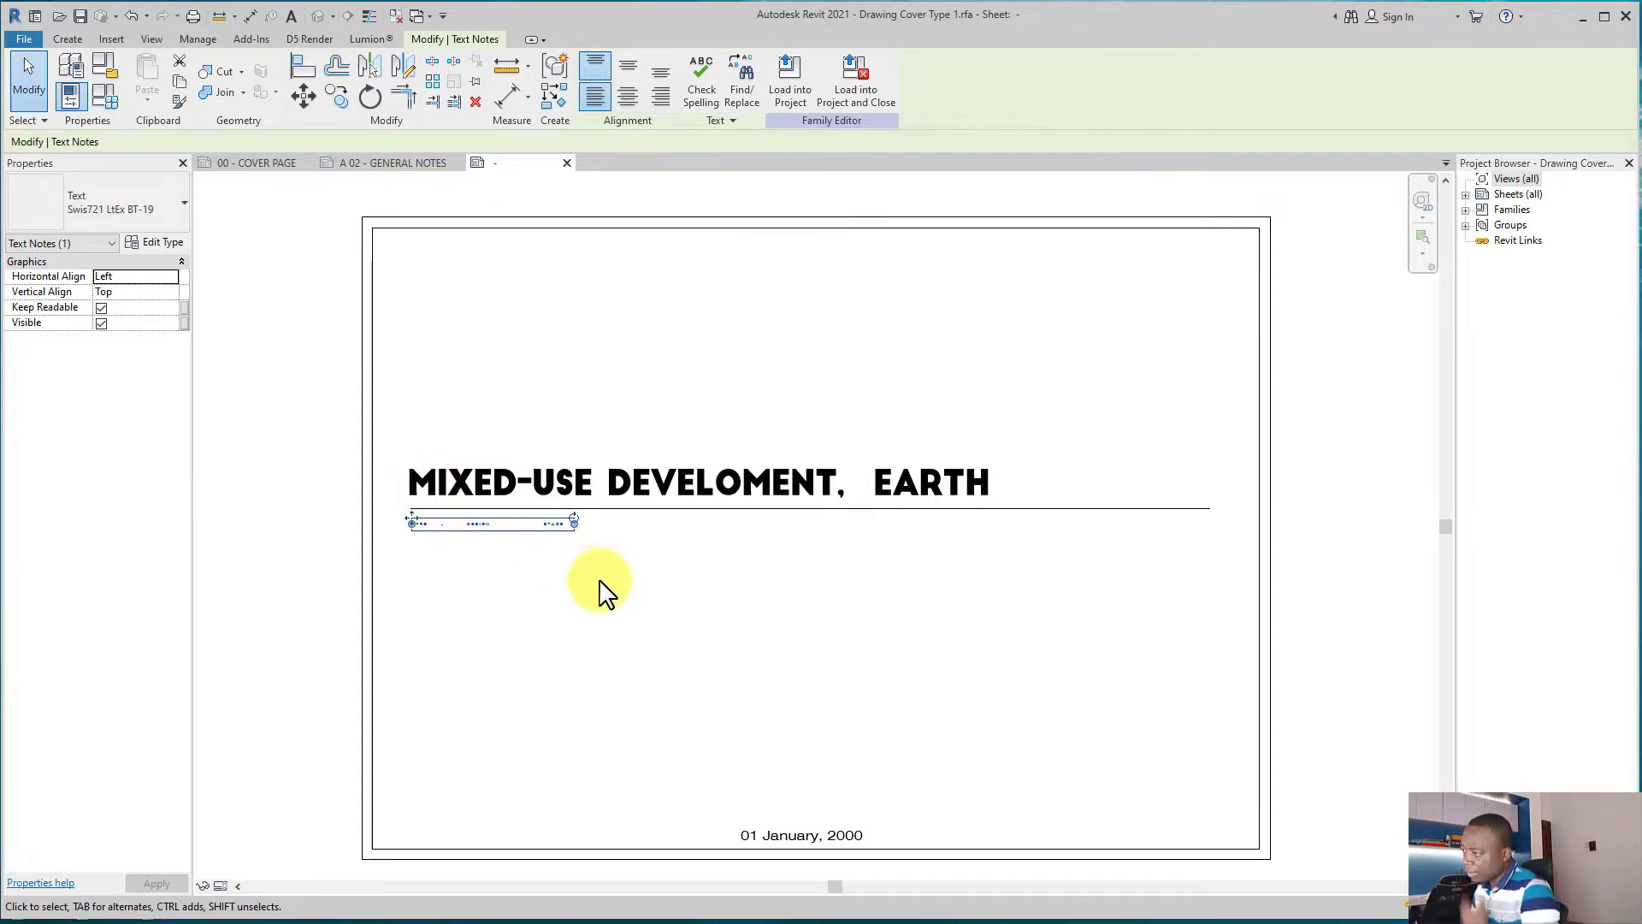
{"action": "left_click", "coordinate": [565, 578]}
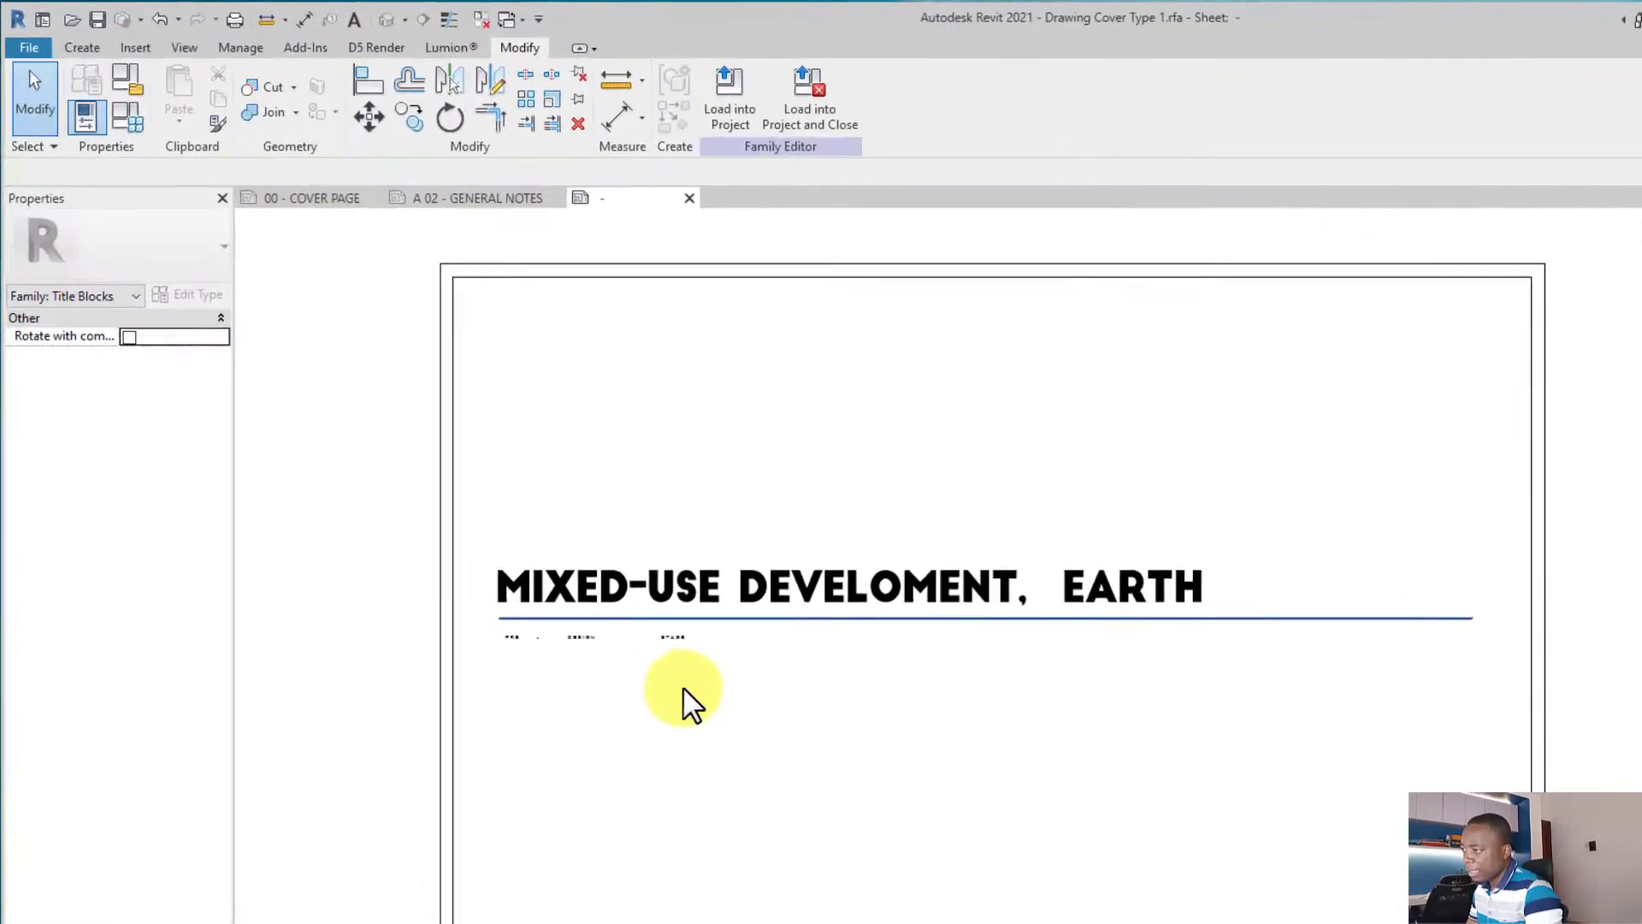
Edit the subtitle's text type to Century Gothic font, 8 mm text size and bold.
{"action": "left_click", "coordinate": [619, 660]}
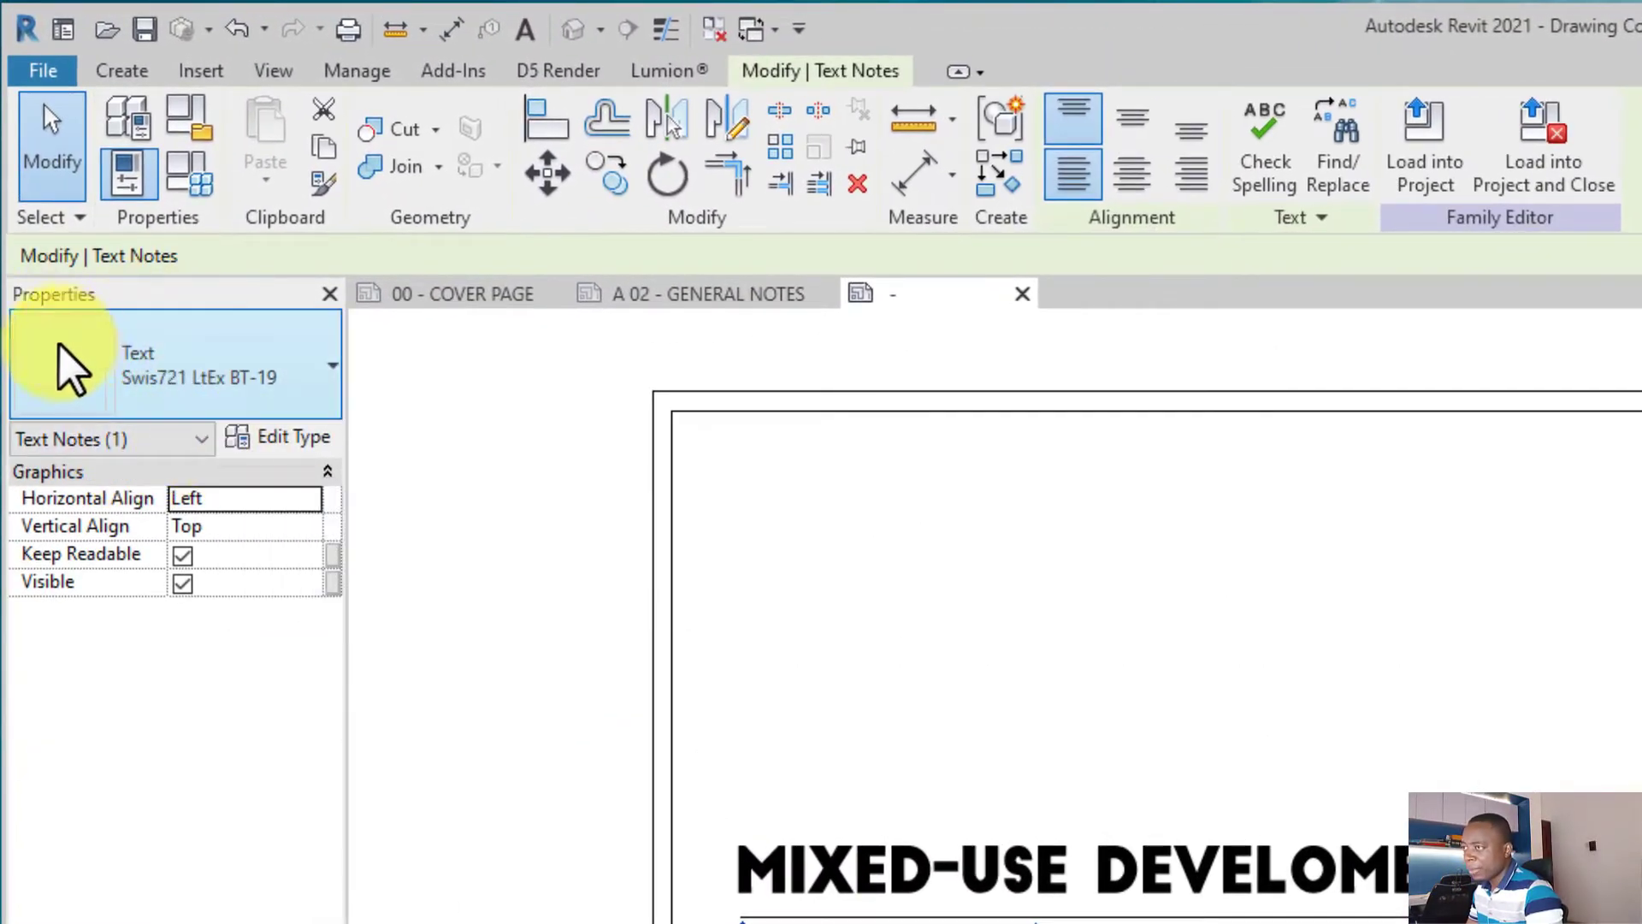
{"action": "left_click", "coordinate": [267, 437]}
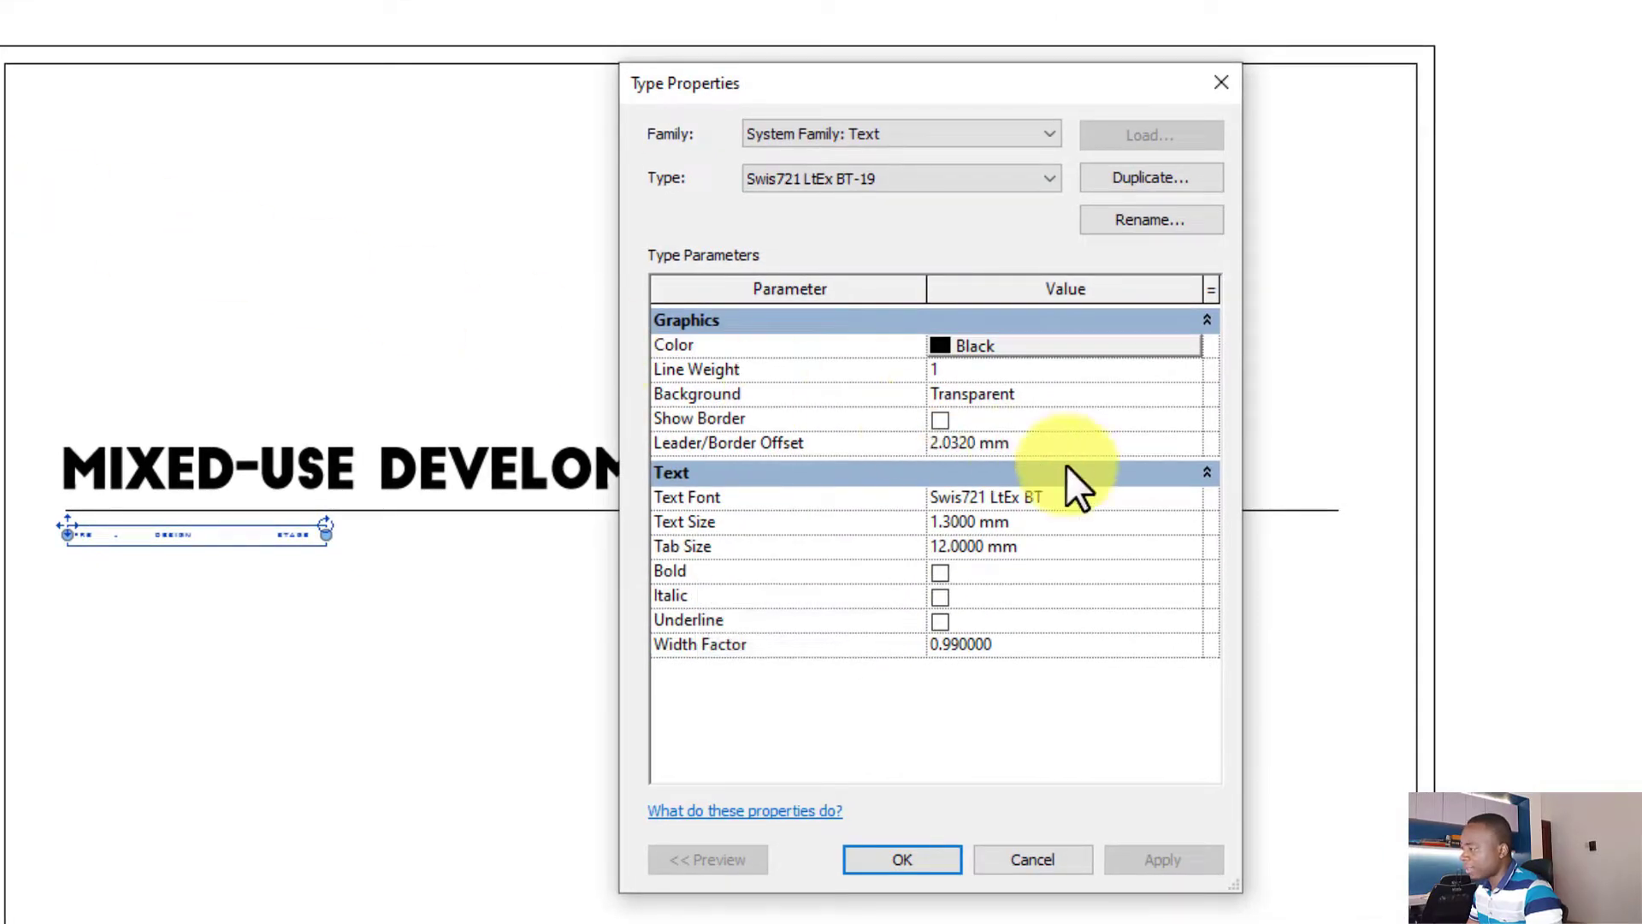
{"action": "left_click", "coordinate": [1189, 496]}
{"action": "left_click", "coordinate": [1188, 496]}
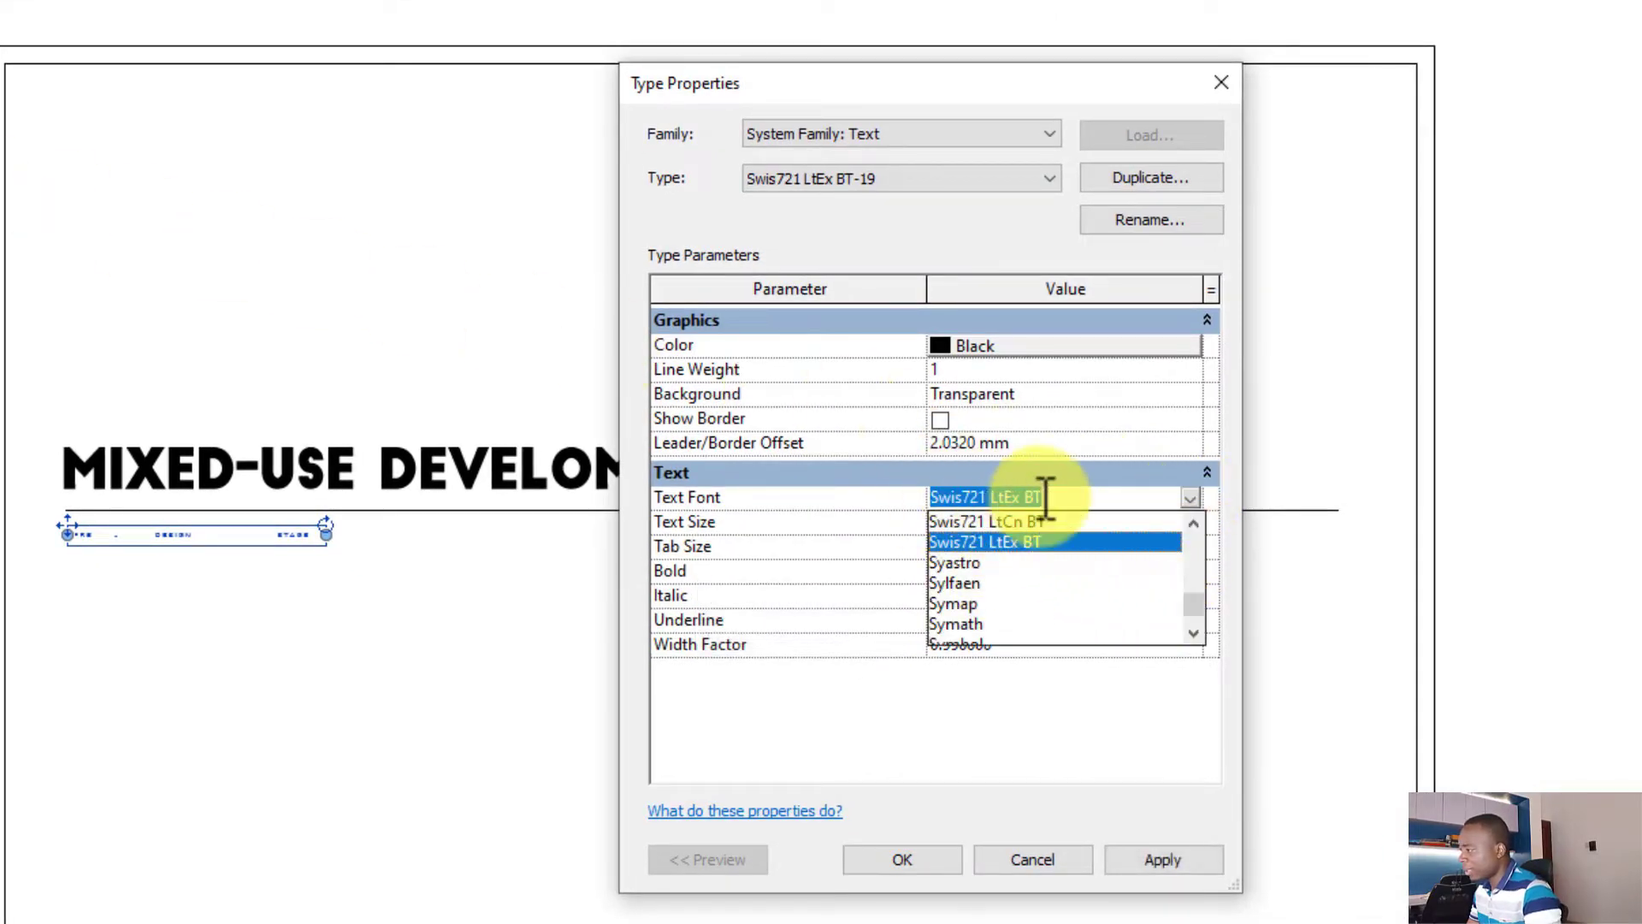
{"action": "left_click", "coordinate": [1167, 858]}
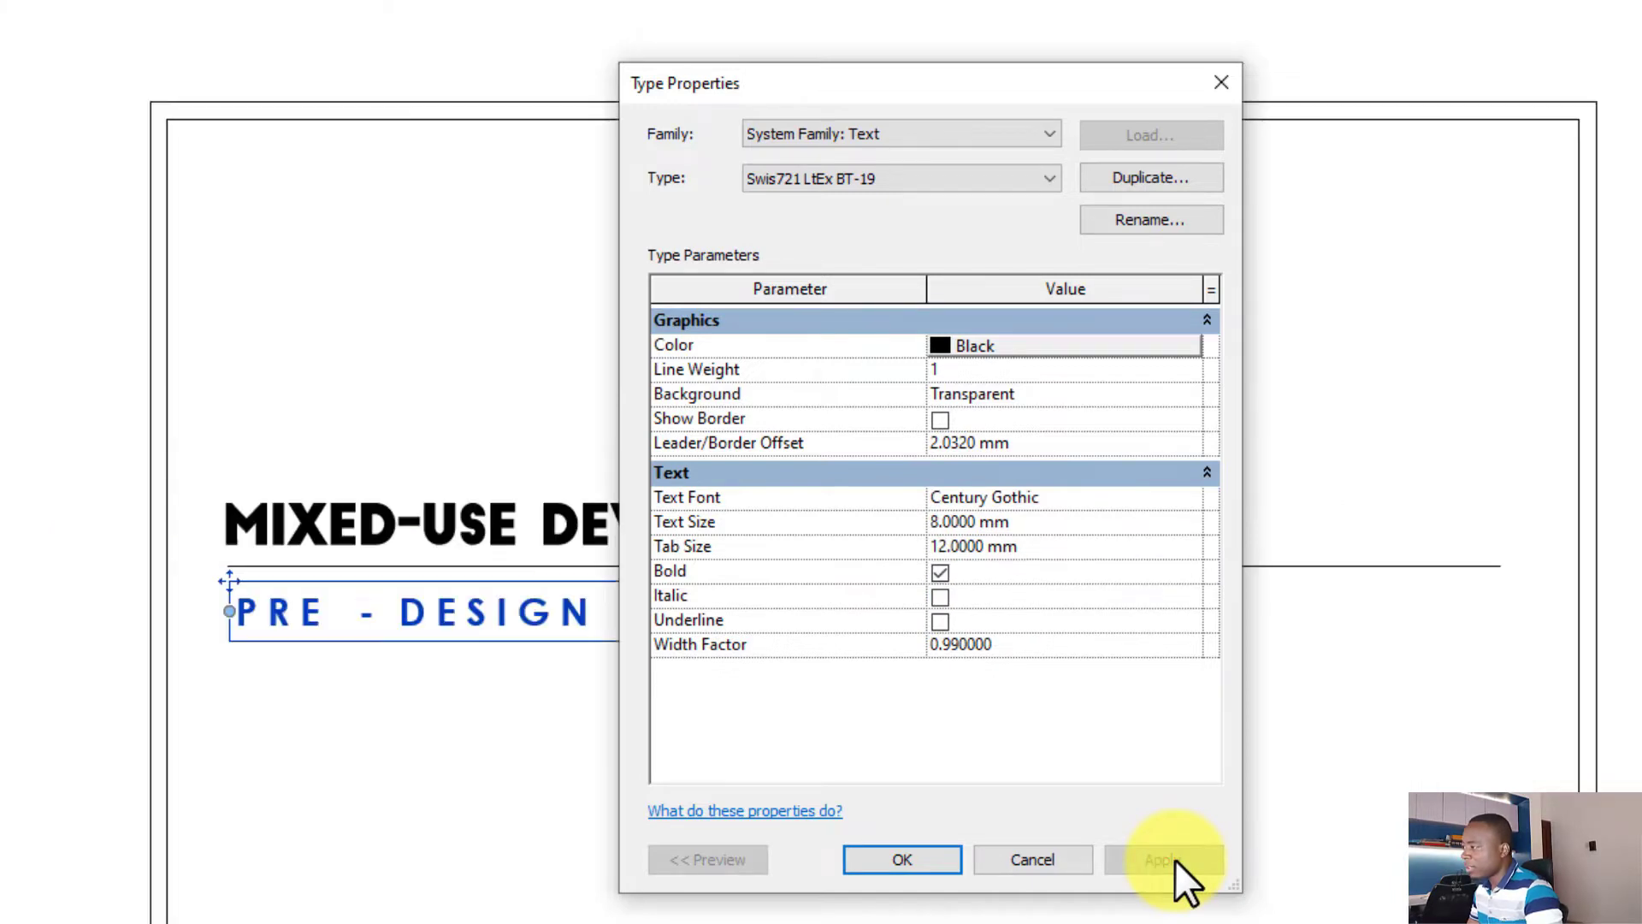
Set the subtitle's text type color to dark red, RGB 128-000-000.
{"action": "left_click", "coordinate": [943, 346]}
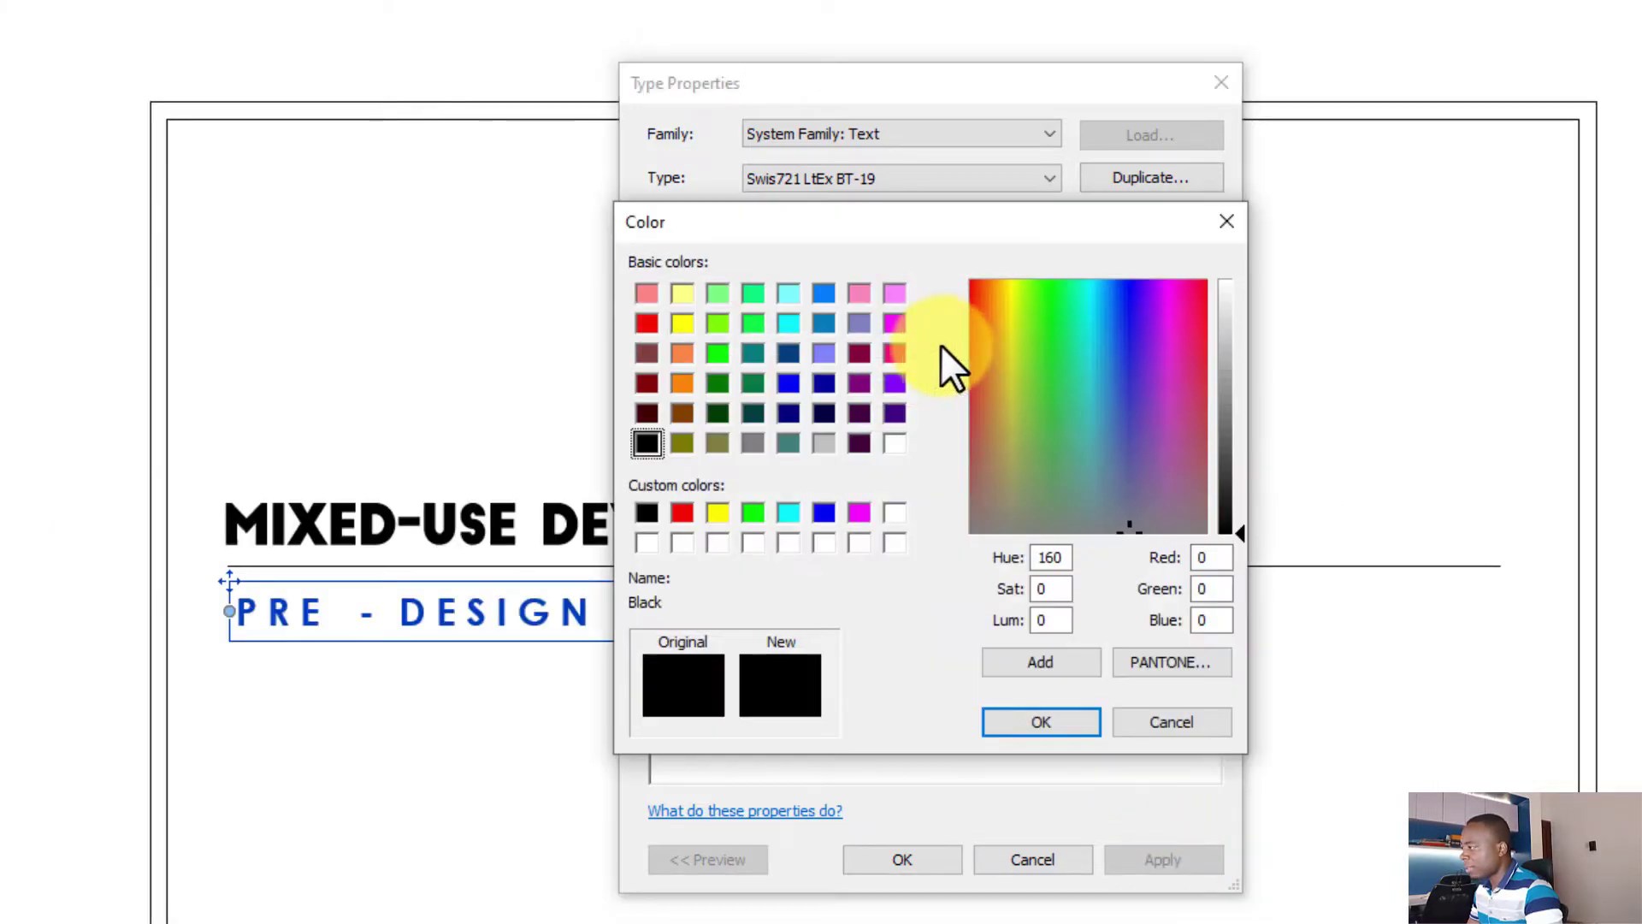
{"action": "left_click", "coordinate": [646, 383]}
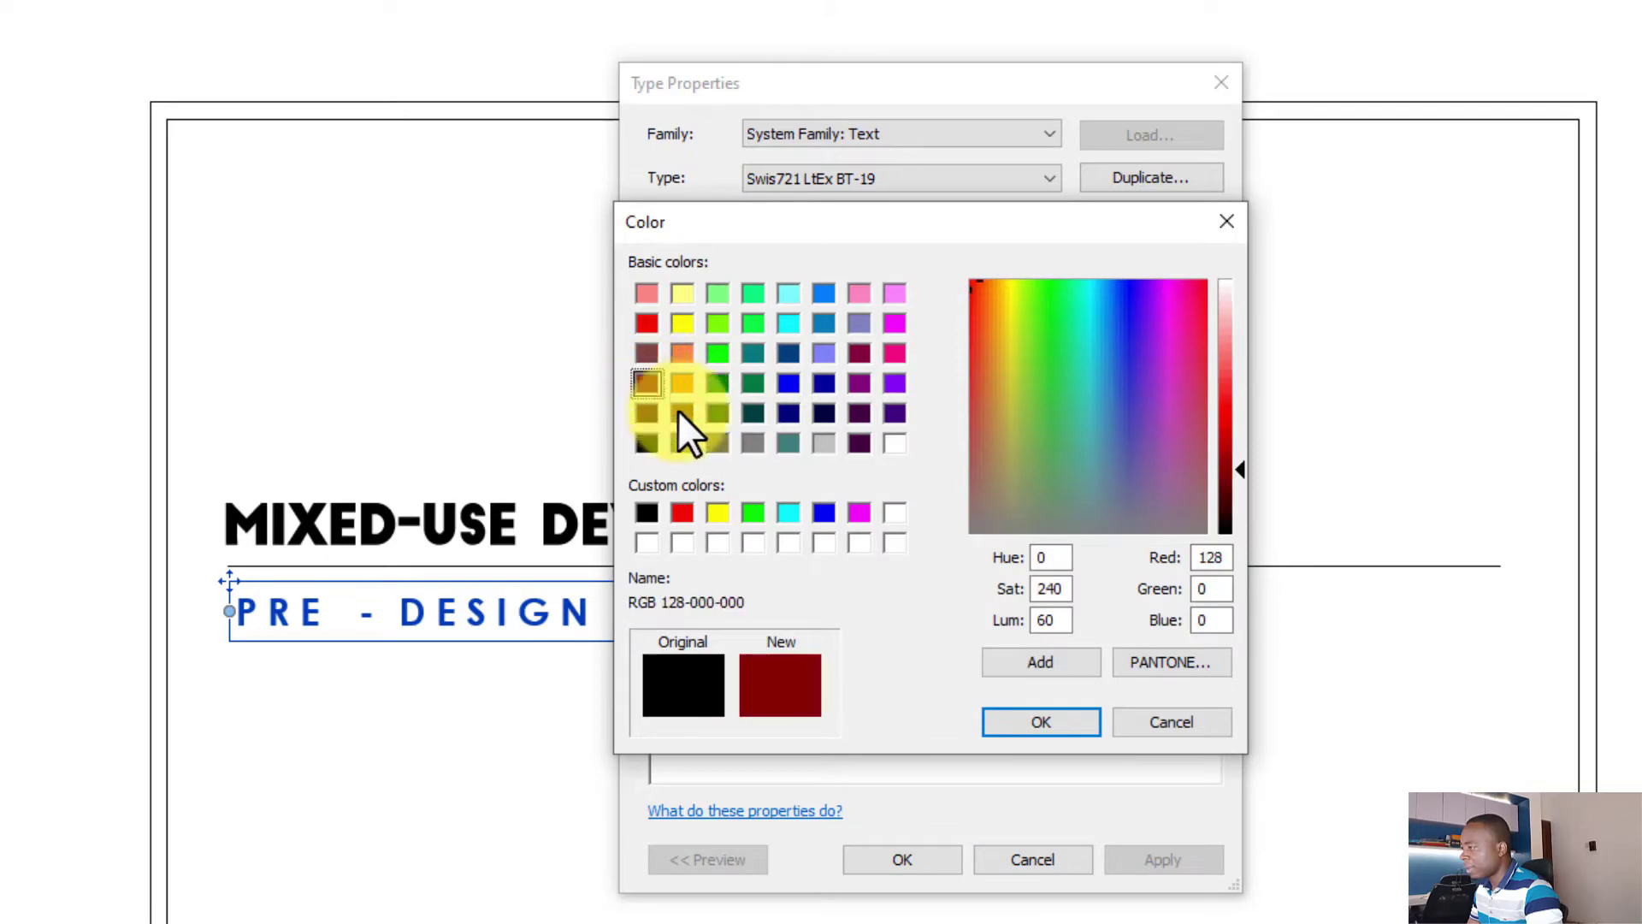
{"action": "left_click", "coordinate": [1034, 720]}
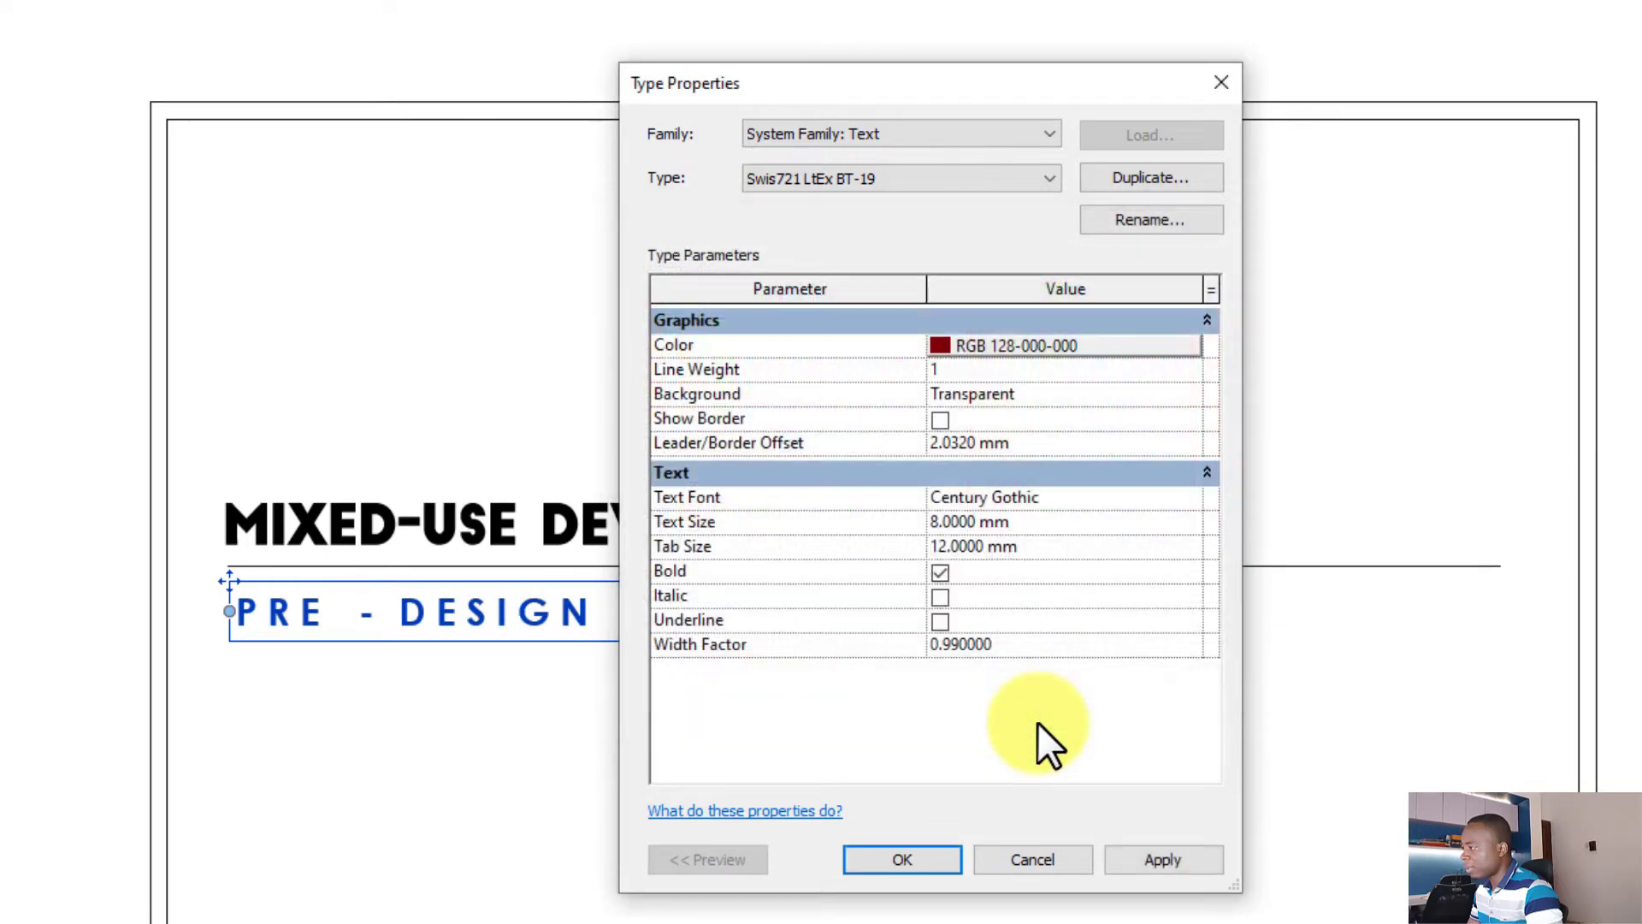
{"action": "left_click", "coordinate": [899, 859]}
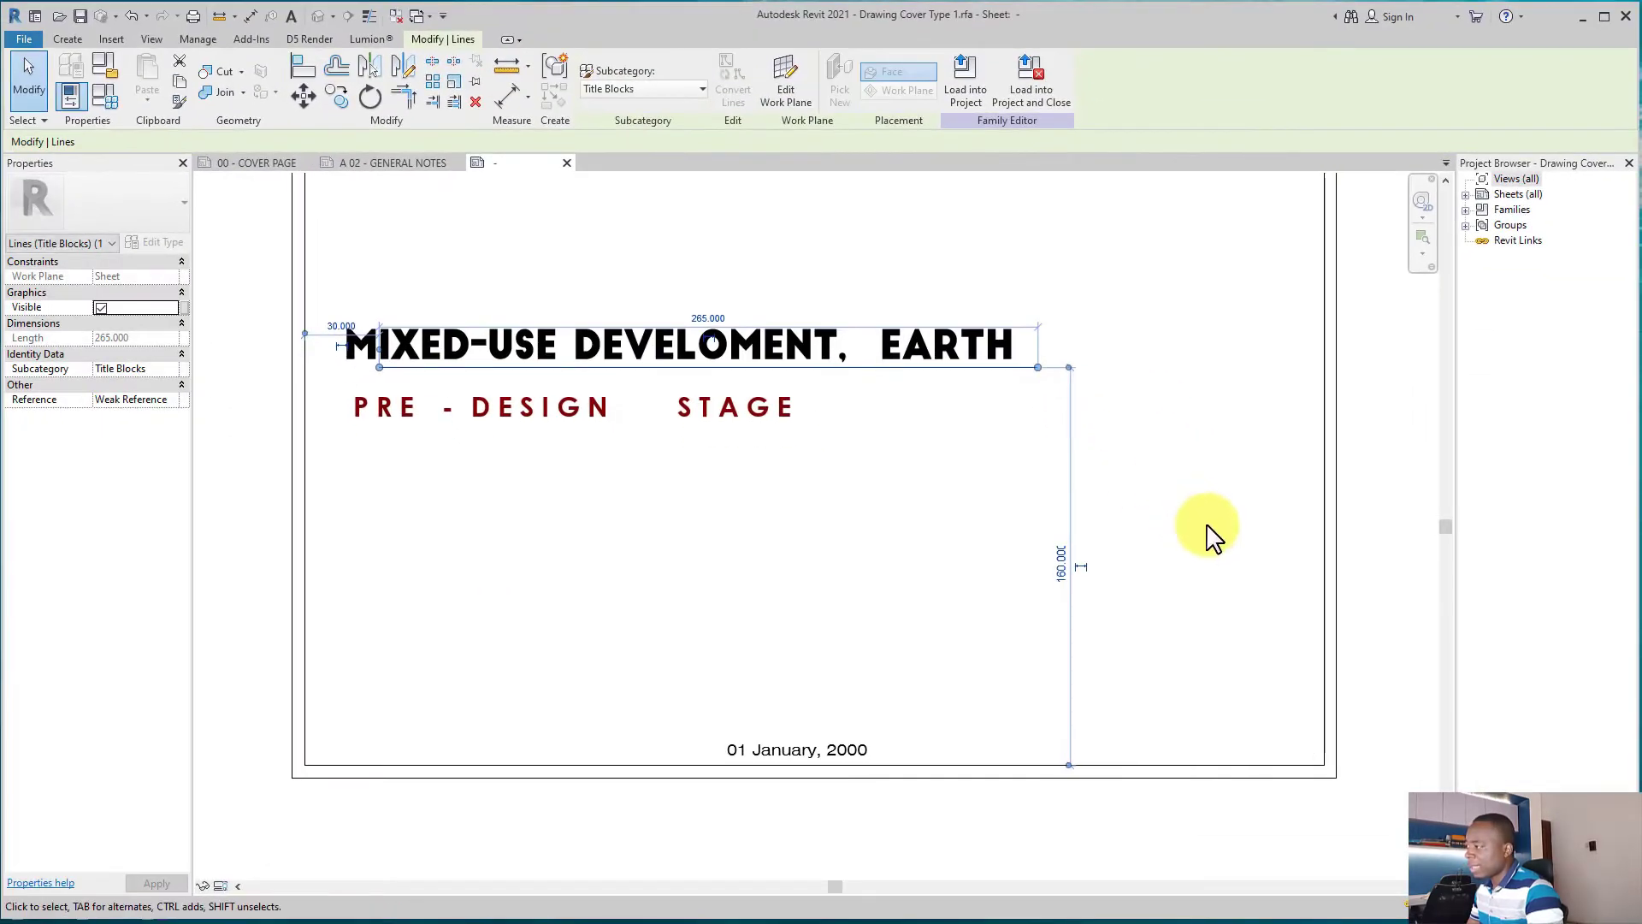
Move the title, line and subtitle together up near the upper border of the sheet.
{"action": "key", "text": "Escape"}
{"action": "scroll", "coordinate": [1206, 525], "scroll_direction": "down", "scroll_amount": 2}
{"action": "middle_click_drag", "start_coordinate": [1206, 524], "coordinate": [1175, 551]}
{"action": "left_click_drag", "start_coordinate": [457, 366], "coordinate": [1122, 522]}
{"action": "left_click_drag", "start_coordinate": [761, 480], "coordinate": [761, 341]}
{"action": "left_click", "coordinate": [421, 466]}
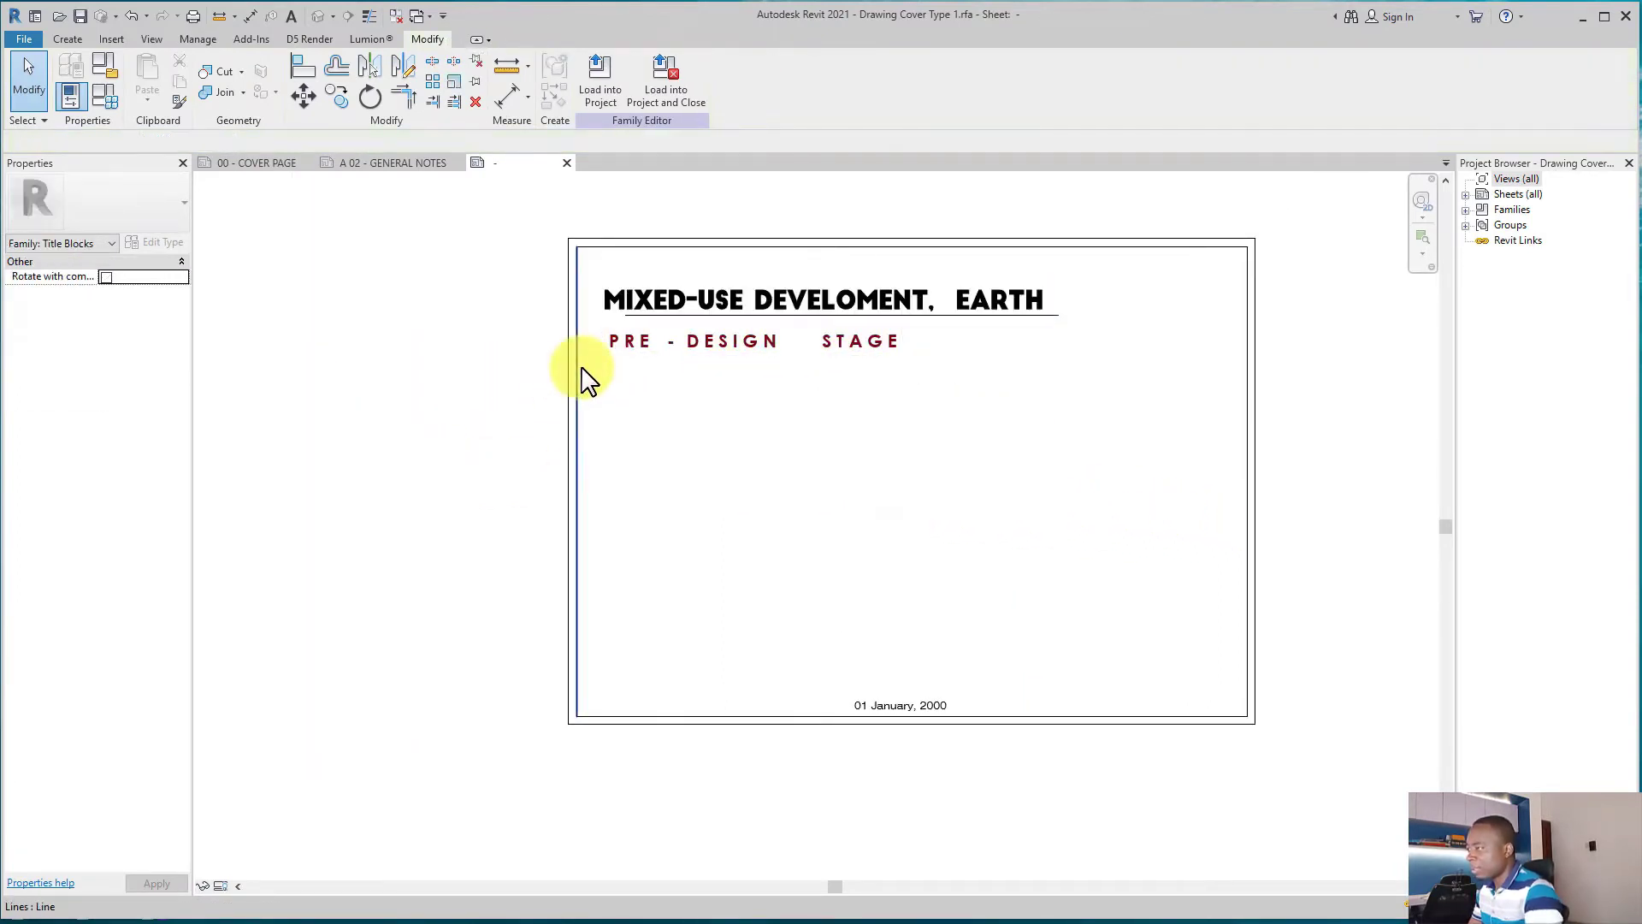
Delete the inner border lines of the cover sheet.
{"action": "left_click", "coordinate": [588, 379]}
{"action": "key", "text": "Delete"}
{"action": "middle_click_drag", "start_coordinate": [582, 367], "coordinate": [497, 368]}
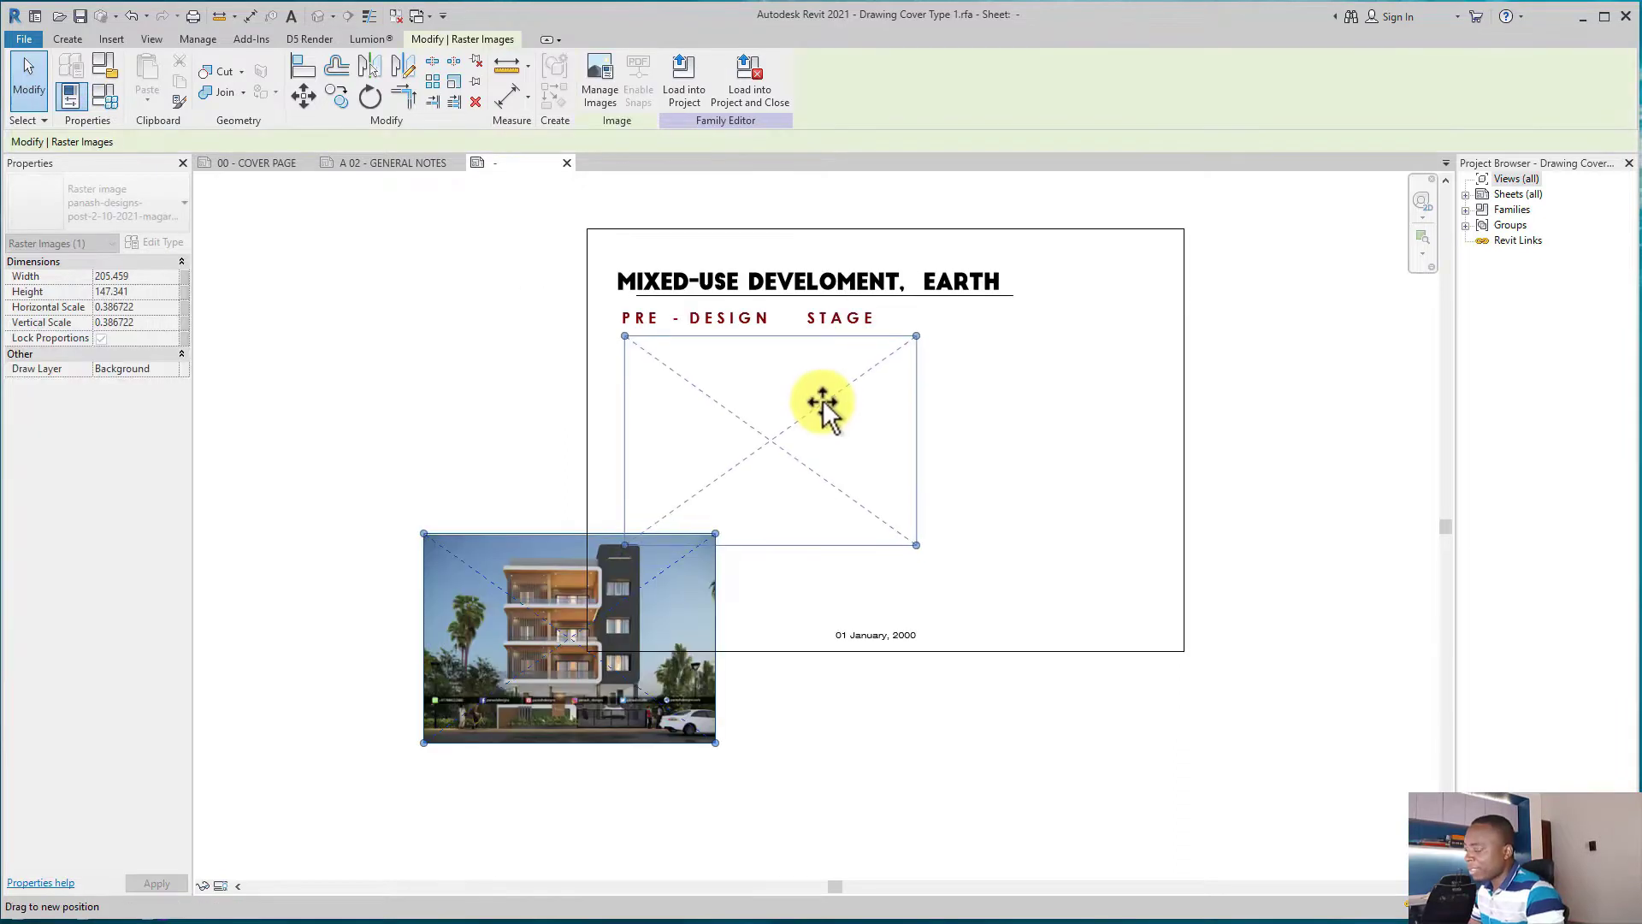
Move the building image below the subtitle inside the sheet and enlarge it slightly.
{"action": "left_click", "coordinate": [822, 398]}
{"action": "left_click_drag", "start_coordinate": [923, 556], "coordinate": [932, 558]}
{"action": "left_click", "coordinate": [1050, 502]}
{"action": "scroll", "coordinate": [1052, 500], "scroll_direction": "up", "scroll_amount": 1}
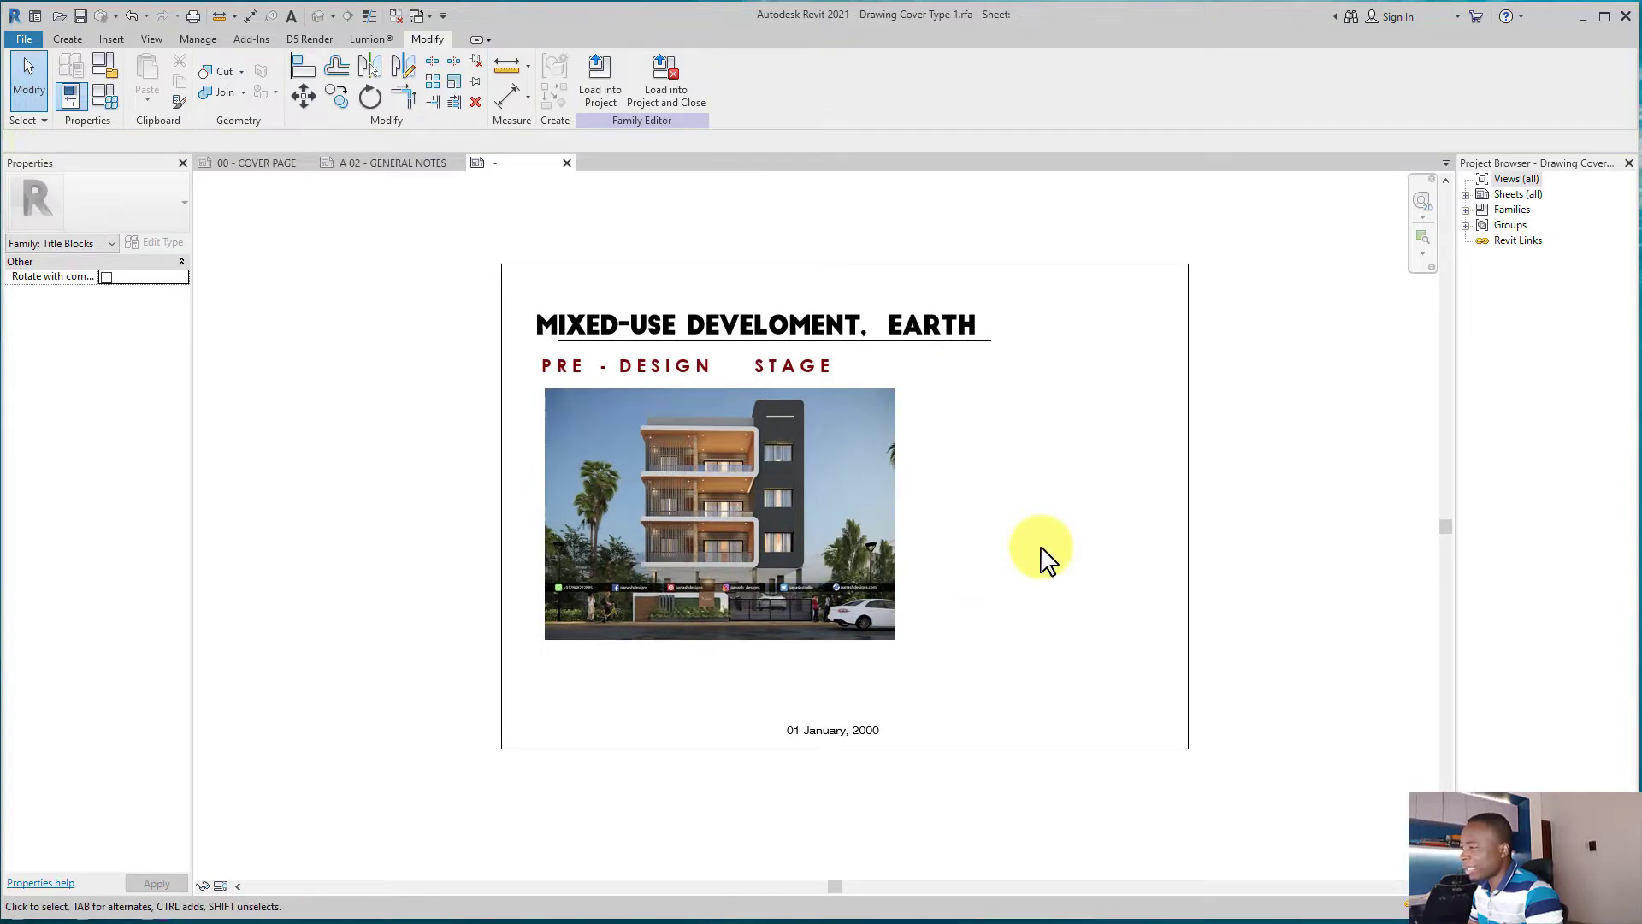
{"action": "scroll", "coordinate": [1039, 550], "scroll_direction": "up", "scroll_amount": 4}
{"action": "scroll", "coordinate": [1042, 551], "scroll_direction": "down", "scroll_amount": 2}
{"action": "middle_click_drag", "start_coordinate": [1040, 547], "coordinate": [1029, 568]}
{"action": "scroll", "coordinate": [1045, 556], "scroll_direction": "down", "scroll_amount": 3}
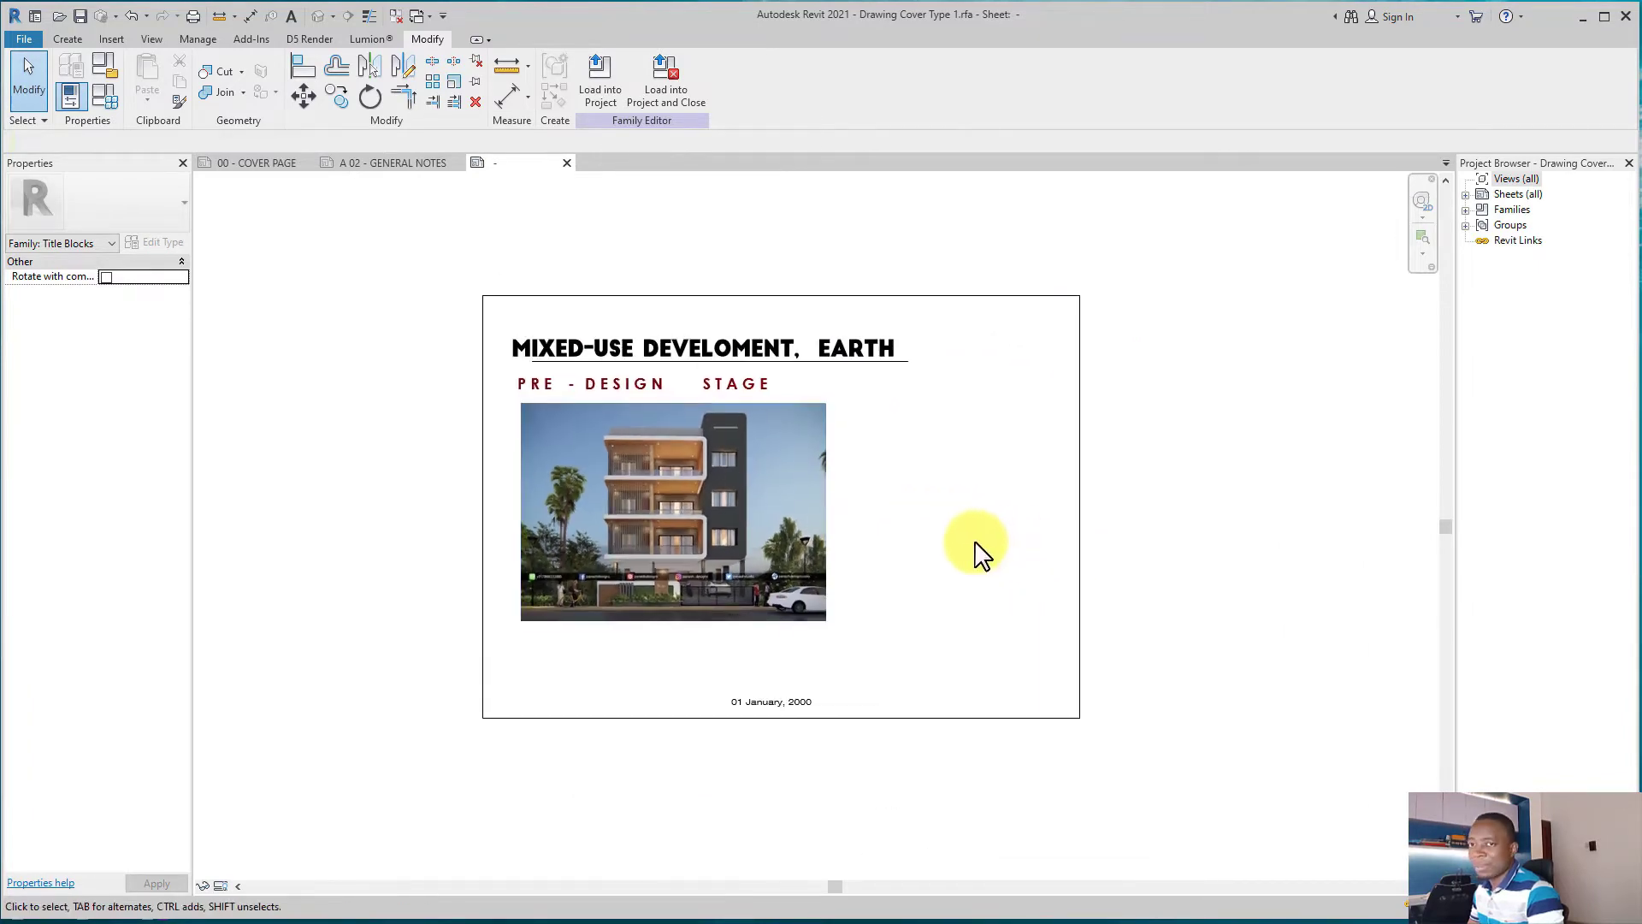
{"action": "scroll", "coordinate": [740, 623], "scroll_direction": "up", "scroll_amount": 2}
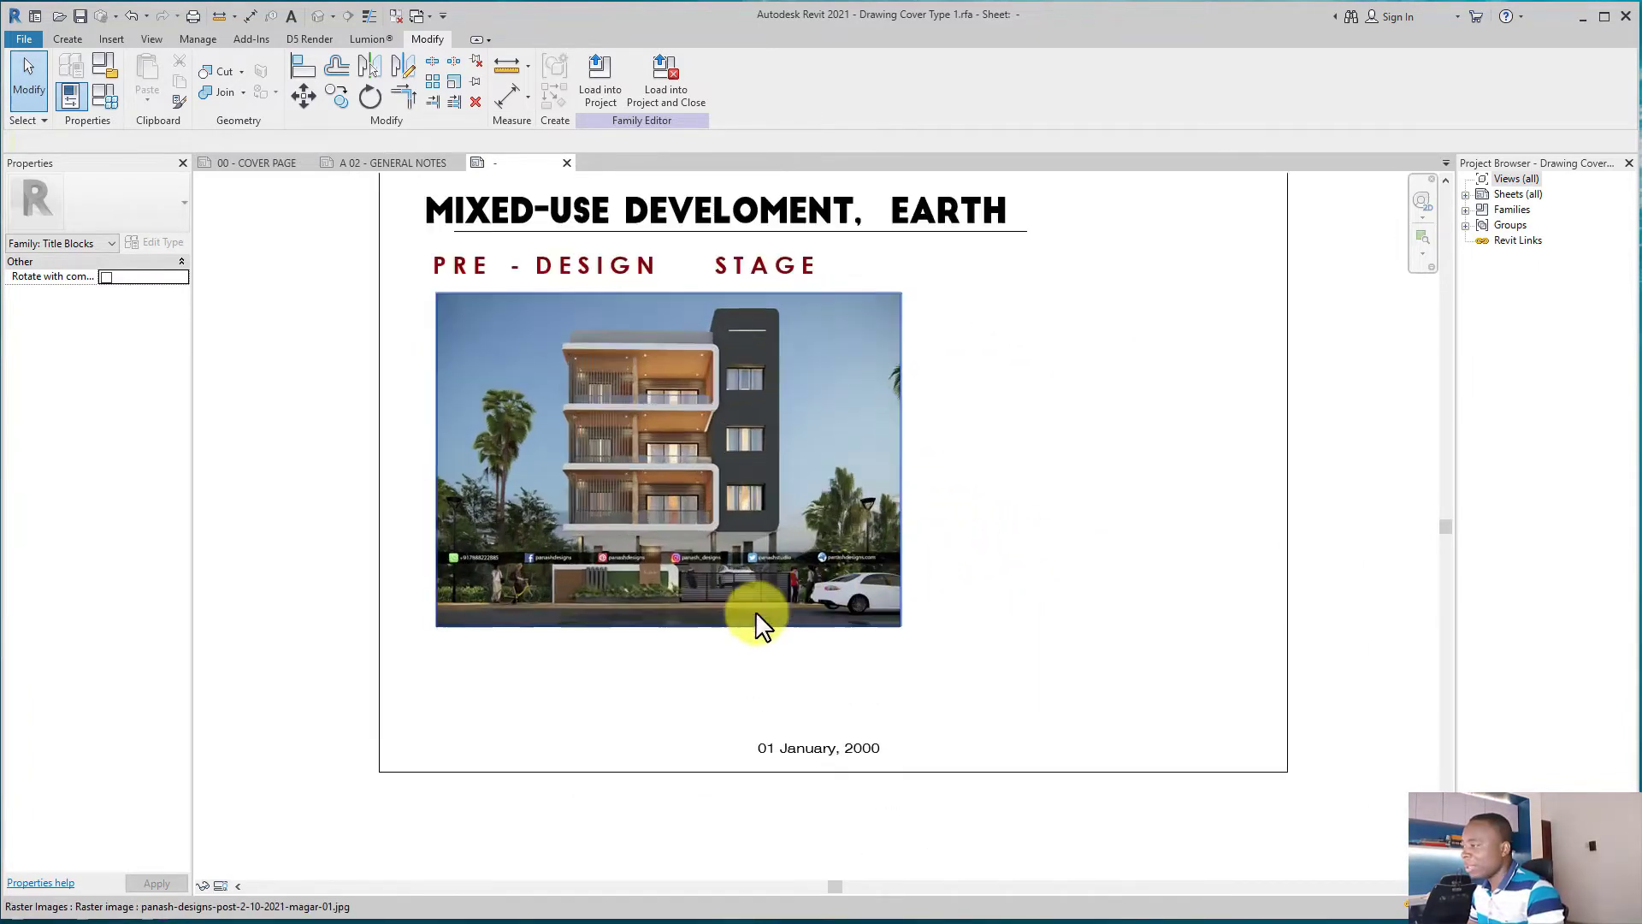
{"action": "scroll", "coordinate": [740, 649], "scroll_direction": "down", "scroll_amount": 1}
{"action": "middle_click_drag", "start_coordinate": [741, 648], "coordinate": [744, 651]}
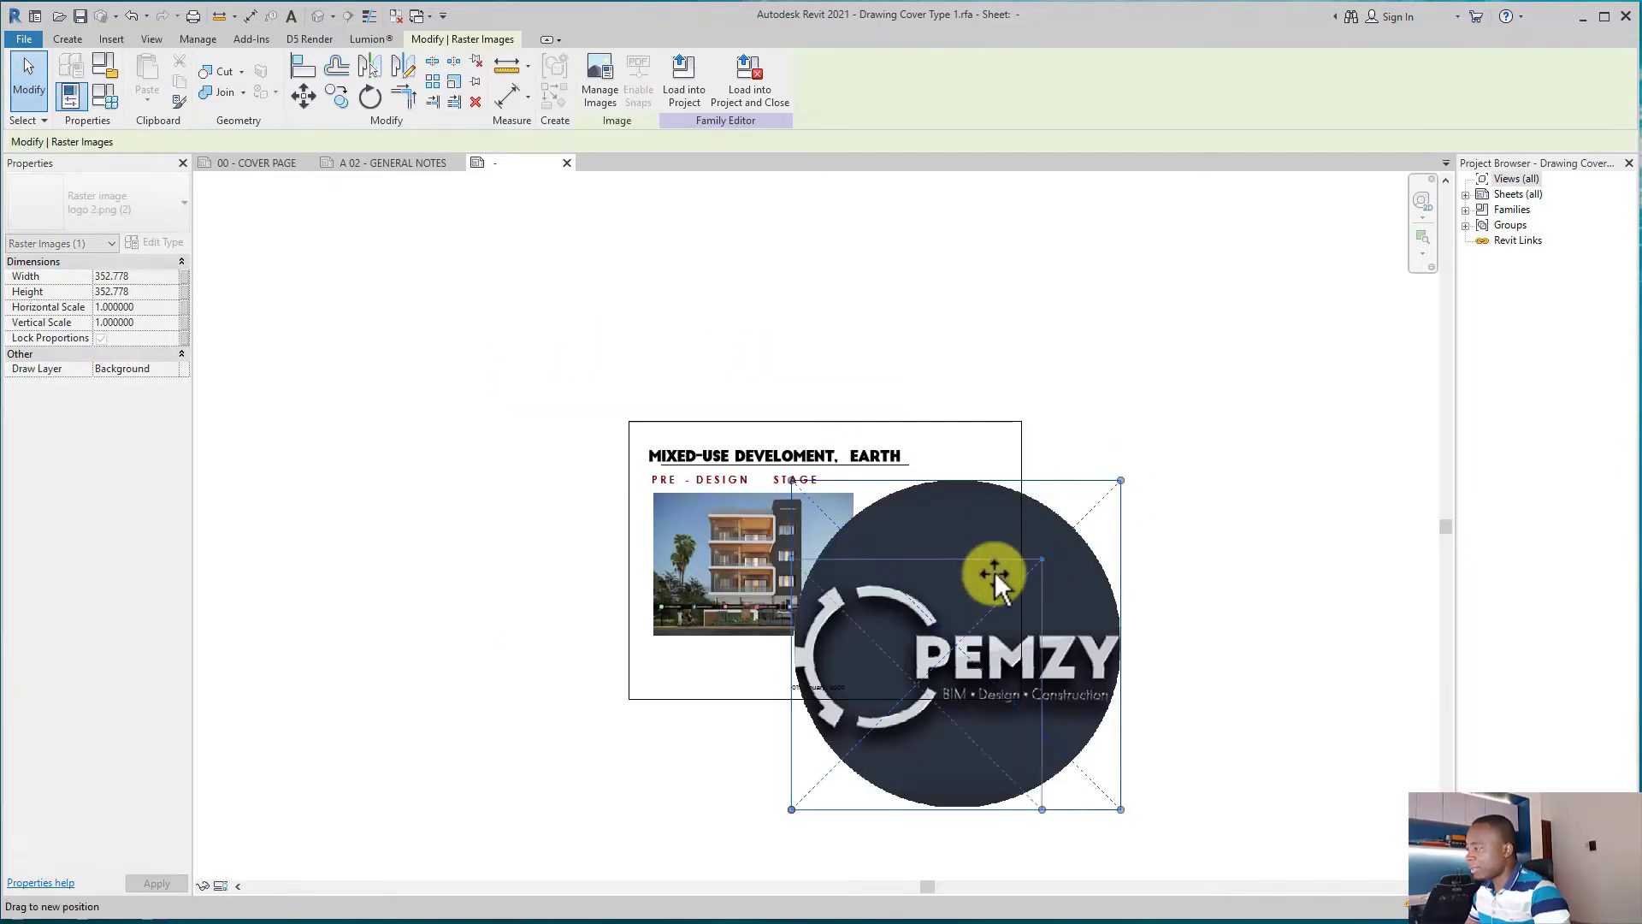
Scale down the logo image and position it in the lower right corner of the cover sheet.
{"action": "left_click_drag", "start_coordinate": [948, 645], "coordinate": [884, 716]}
{"action": "left_click_drag", "start_coordinate": [832, 765], "coordinate": [966, 639]}
{"action": "left_click_drag", "start_coordinate": [1017, 579], "coordinate": [986, 607]}
{"action": "scroll", "coordinate": [995, 682], "scroll_direction": "up", "scroll_amount": 2}
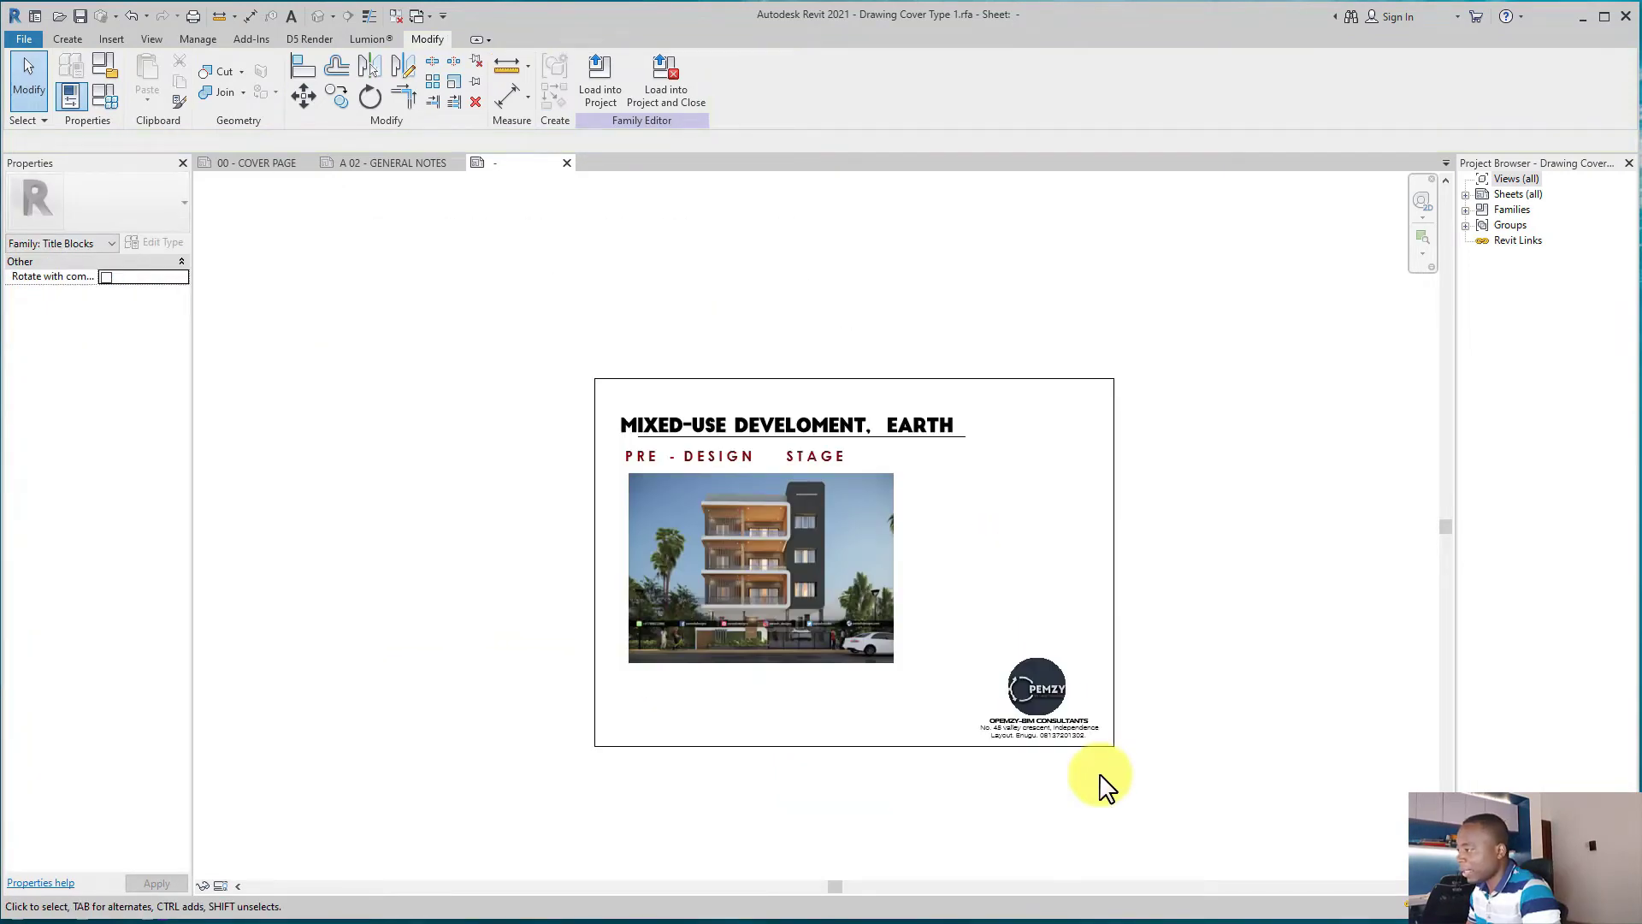
{"action": "scroll", "coordinate": [1104, 785], "scroll_direction": "up", "scroll_amount": 1}
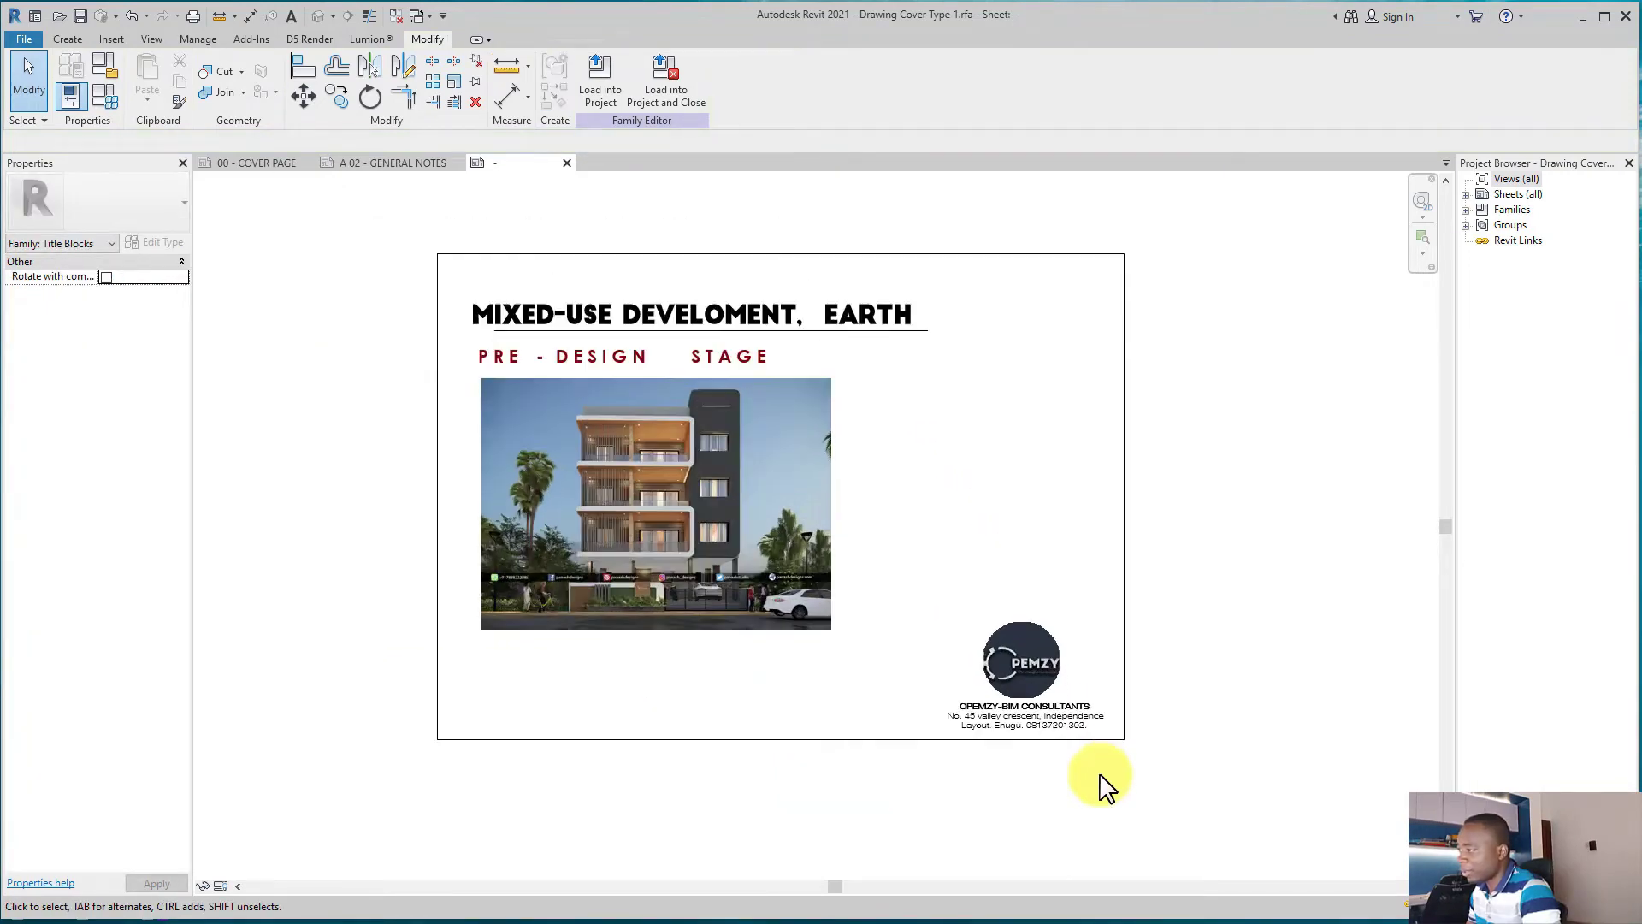
Load the edited title block family into the project, overwriting the existing version and its parameter values.
{"action": "middle_click_drag", "start_coordinate": [1100, 781], "coordinate": [1134, 785]}
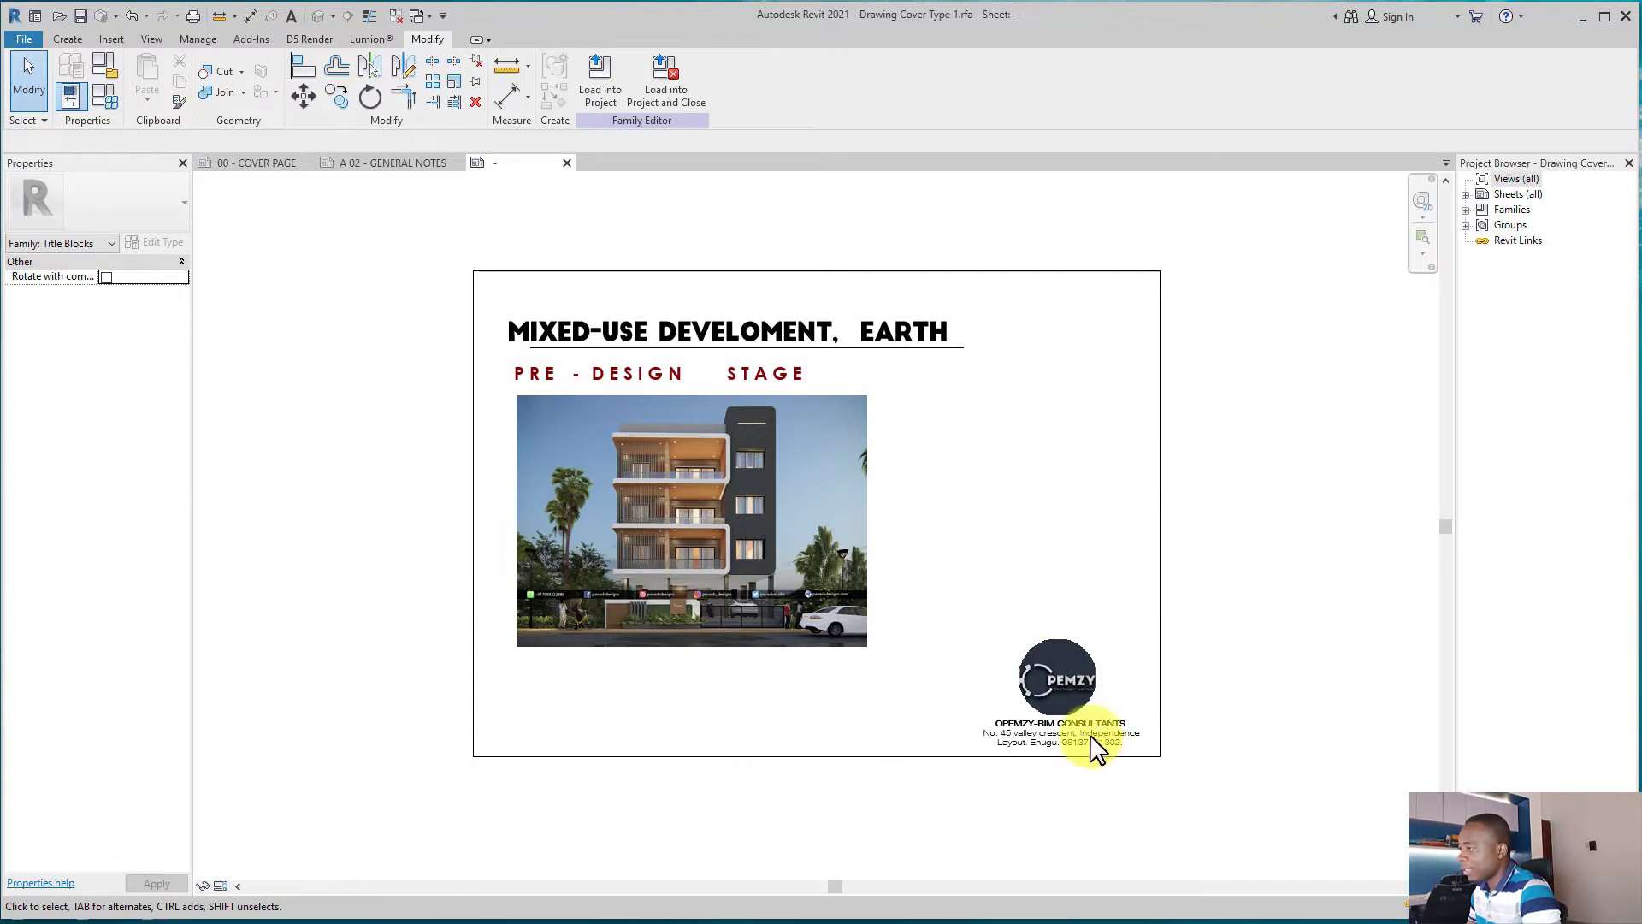
{"action": "left_click", "coordinate": [600, 79]}
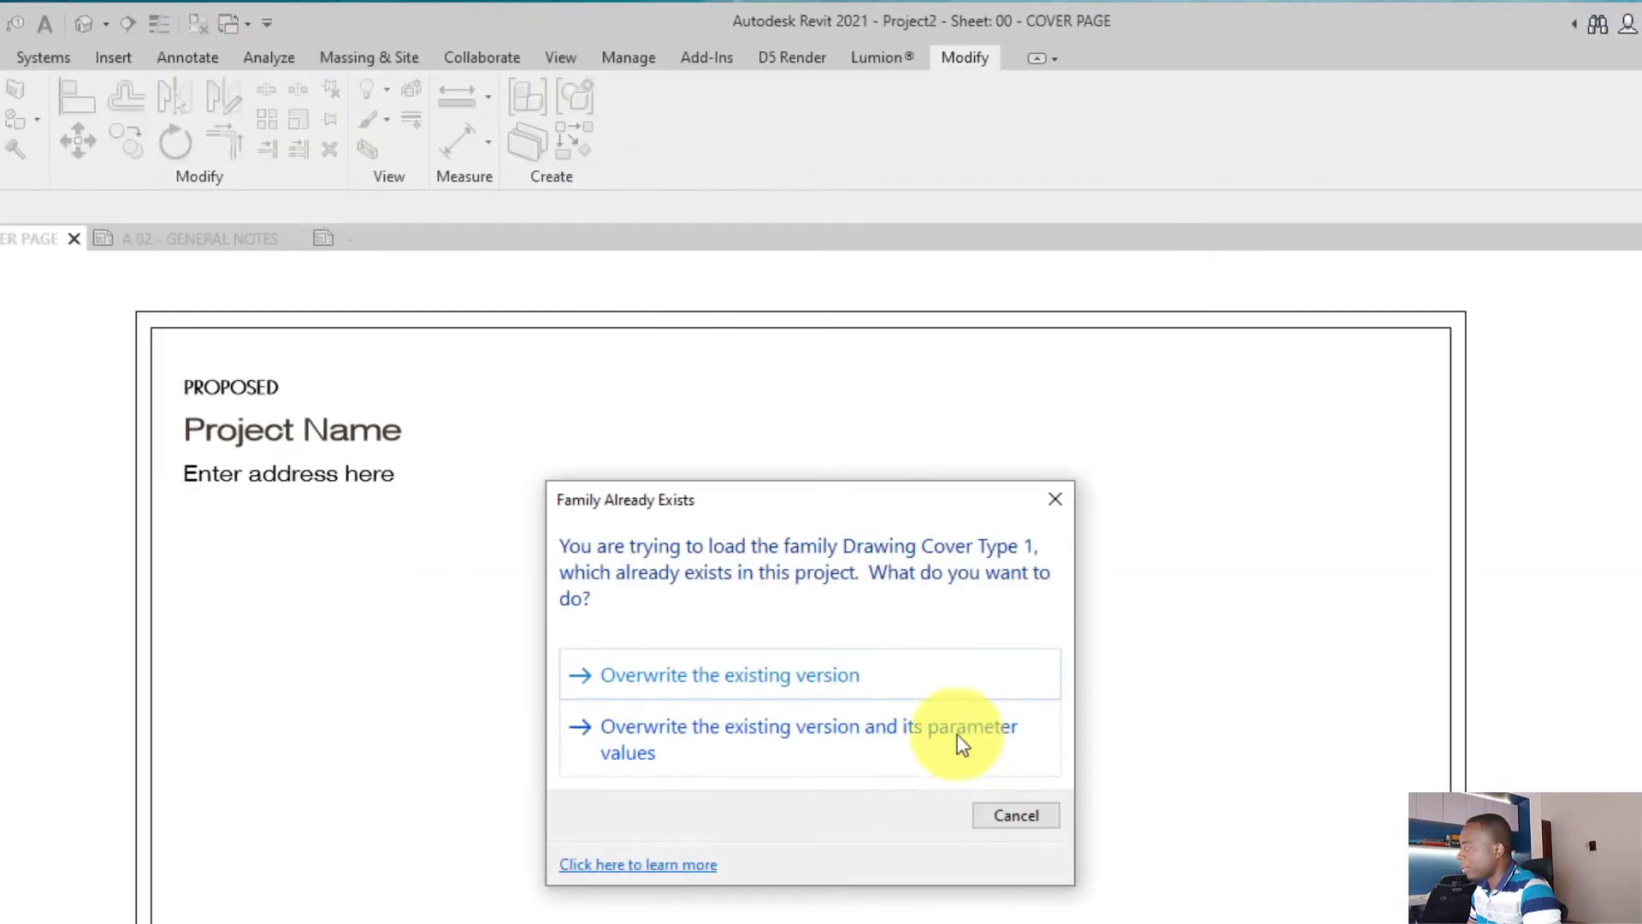
{"action": "left_click", "coordinate": [915, 735]}
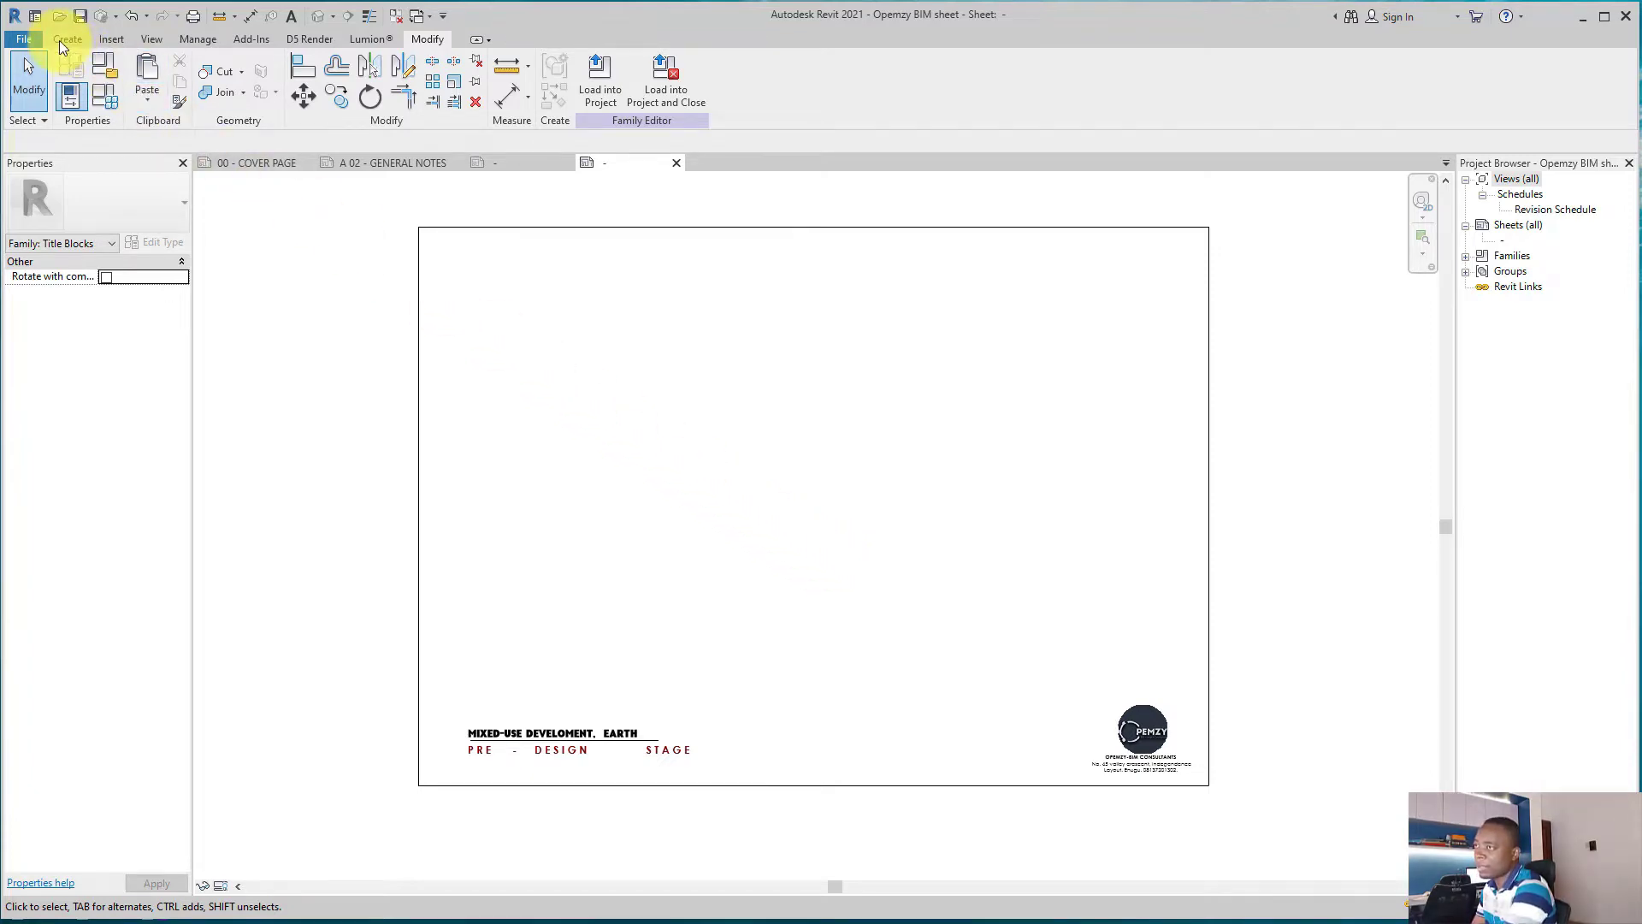
Start a filled region and set its MU_1 type to a solid background fill with color RGB 216-191-139.
{"action": "left_click", "coordinate": [64, 40]}
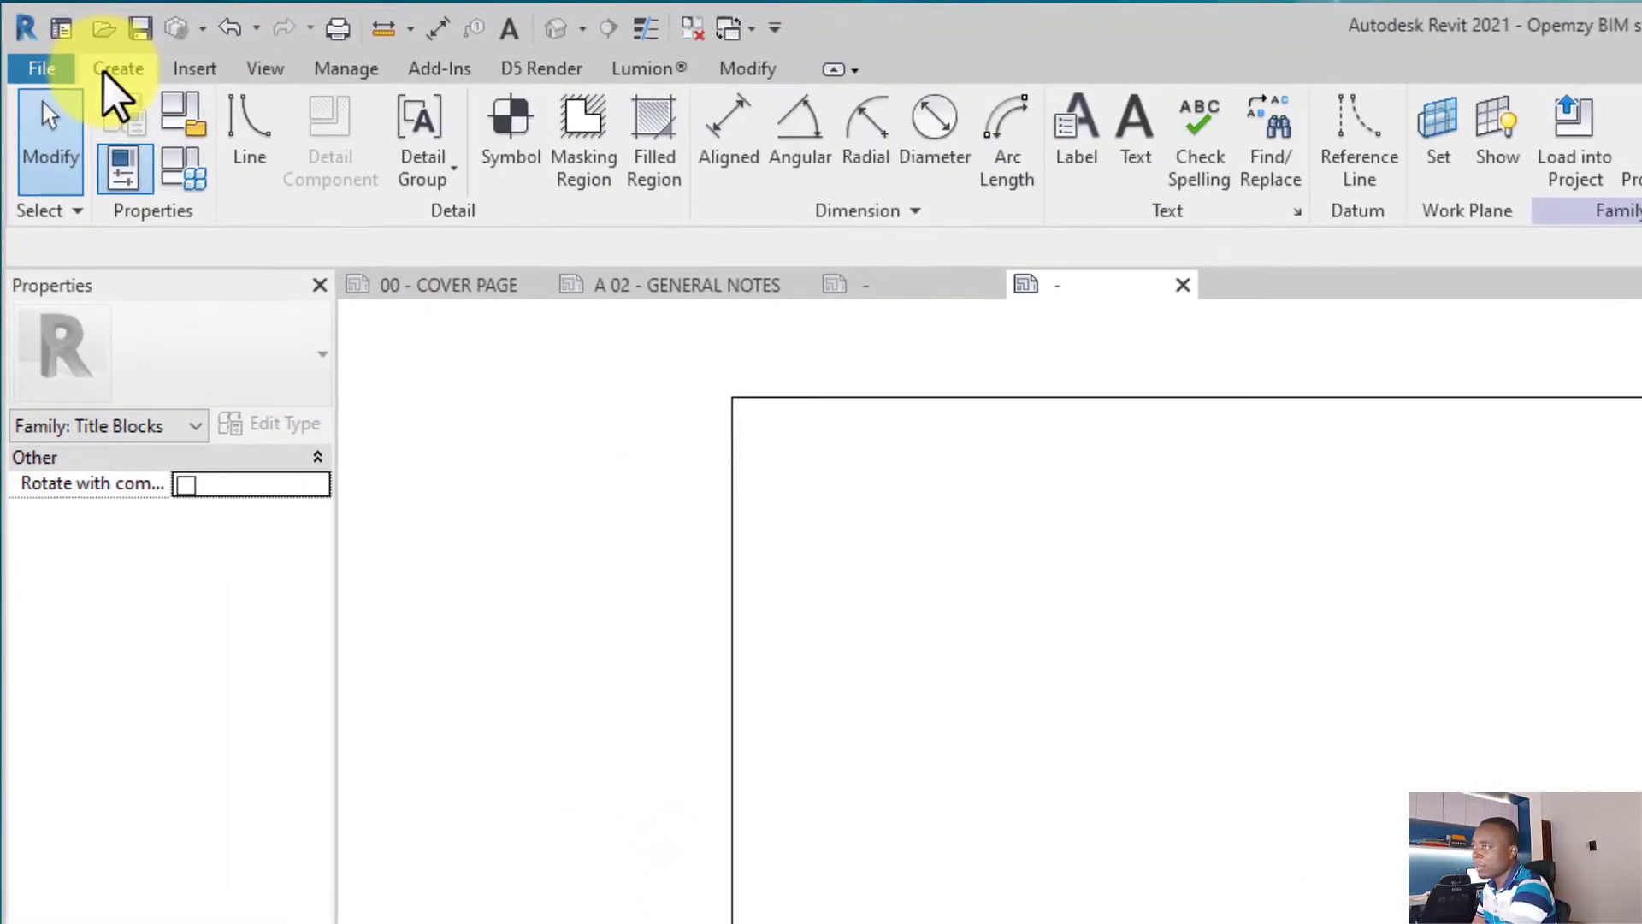
{"action": "left_click", "coordinate": [653, 152]}
{"action": "left_click", "coordinate": [289, 422]}
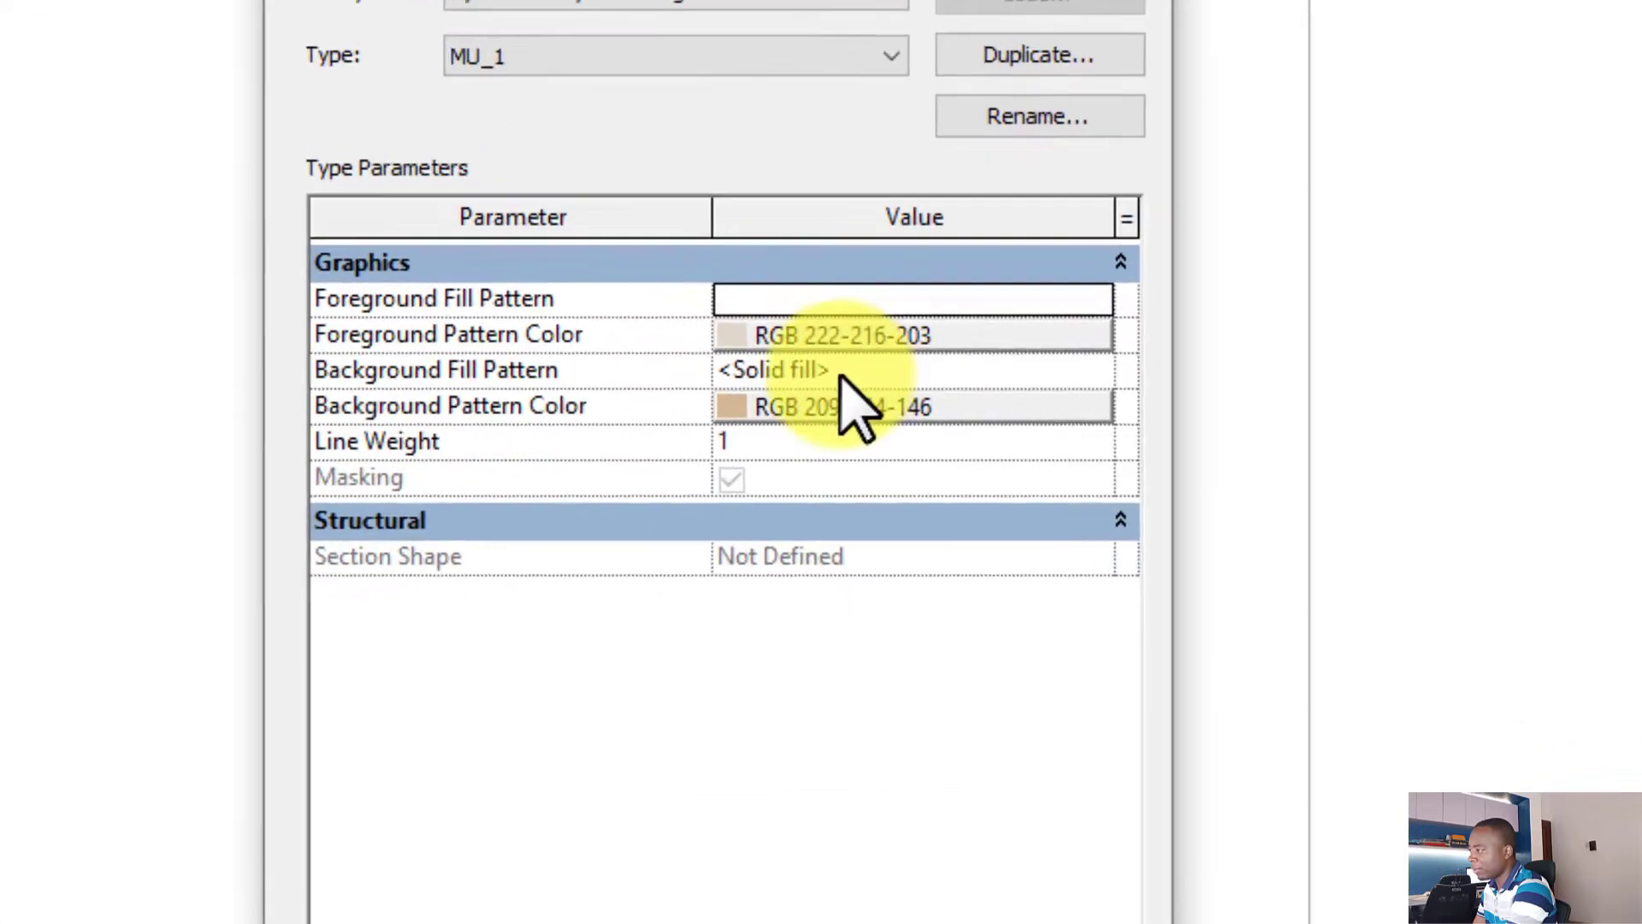
{"action": "left_click", "coordinate": [926, 389]}
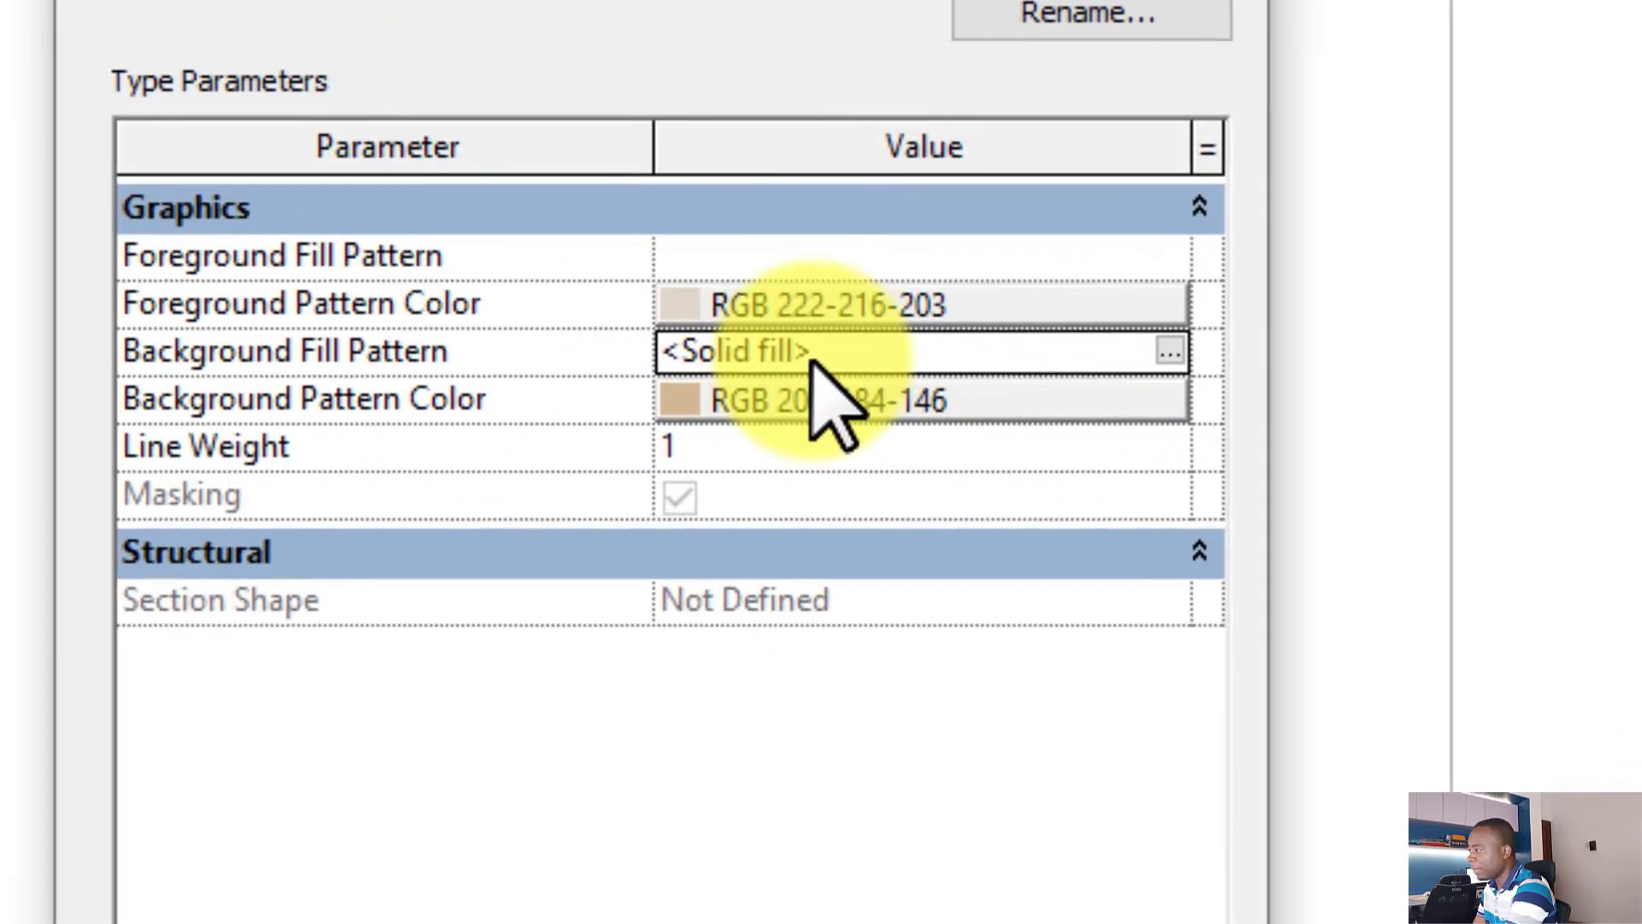
{"action": "left_click", "coordinate": [1163, 350]}
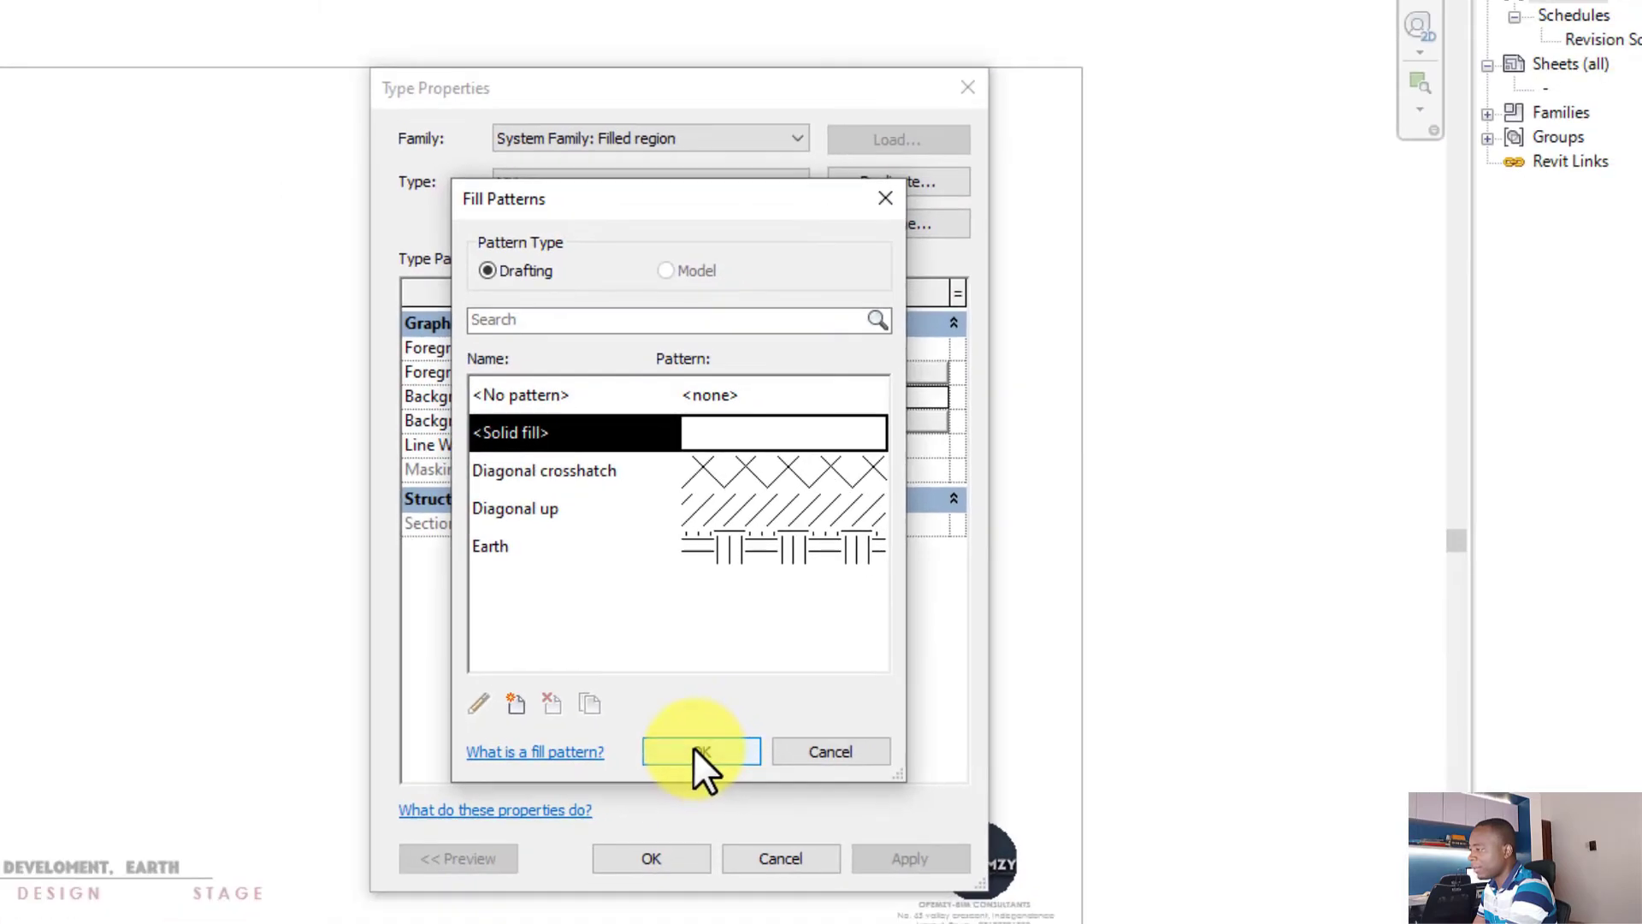
{"action": "left_click", "coordinate": [693, 747]}
{"action": "left_click", "coordinate": [695, 428]}
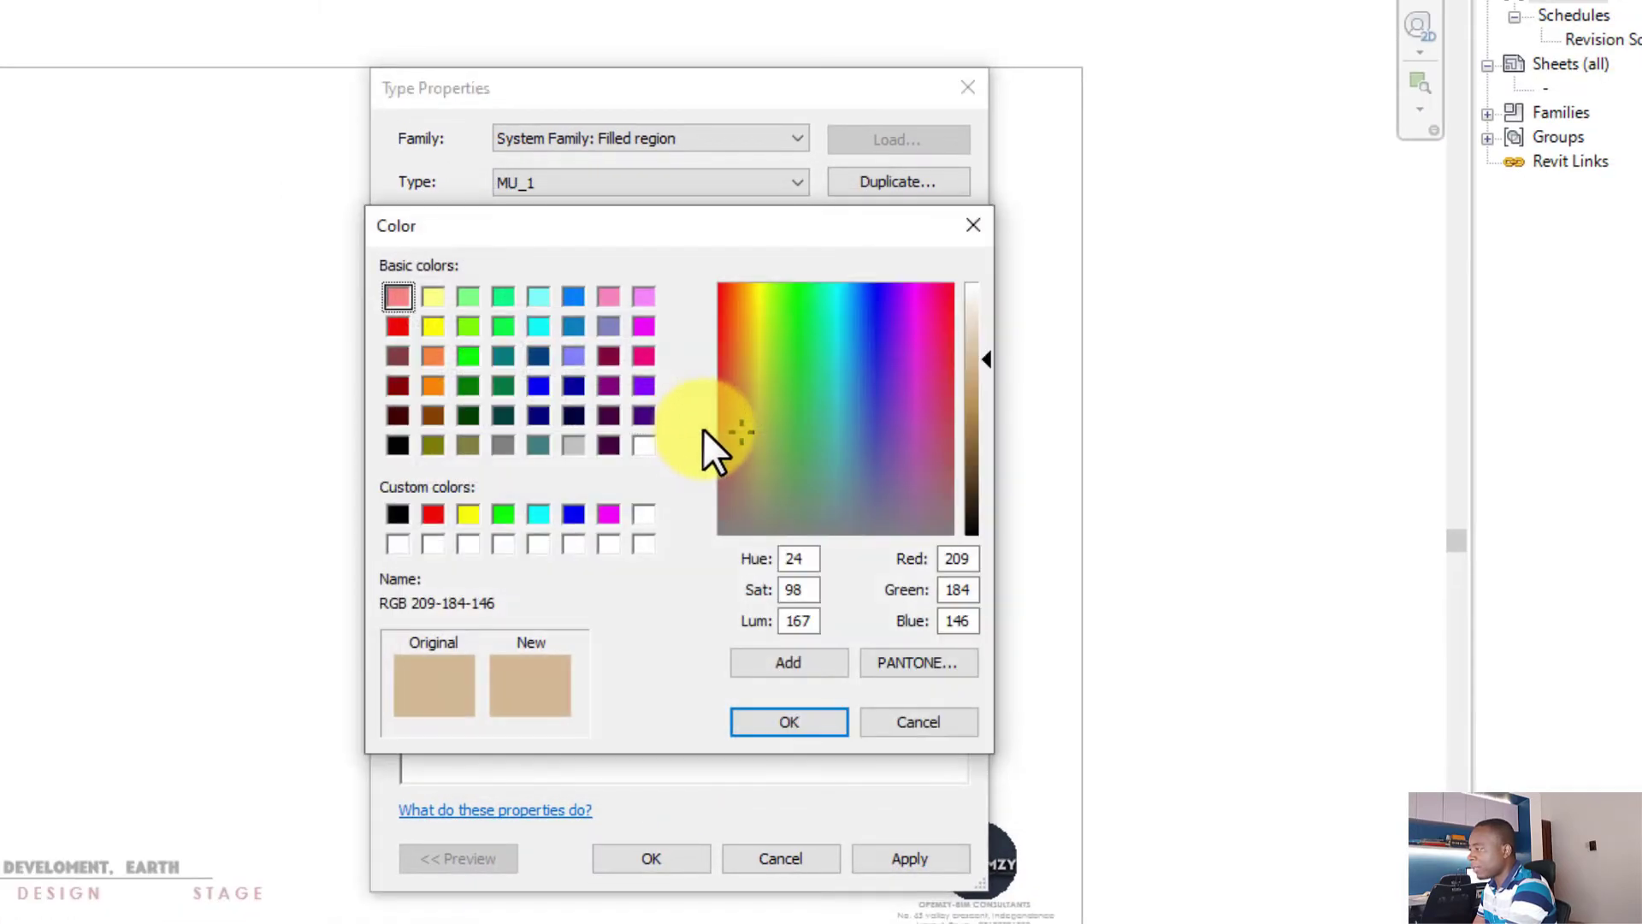
{"action": "left_click_drag", "start_coordinate": [739, 431], "coordinate": [744, 408]}
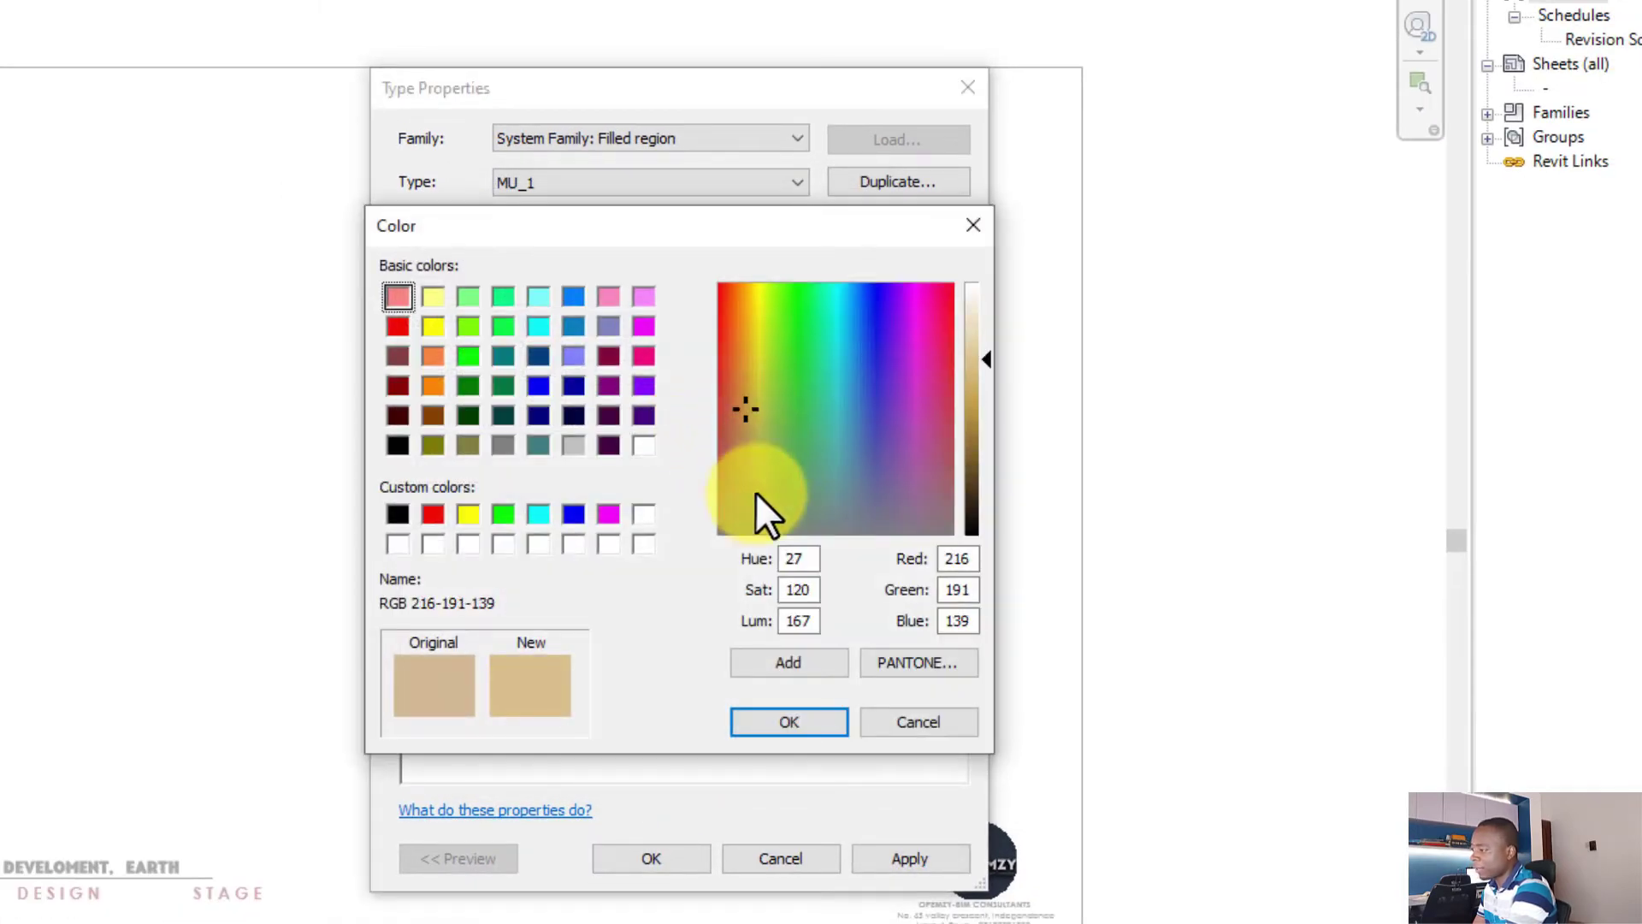
{"action": "left_click", "coordinate": [784, 720]}
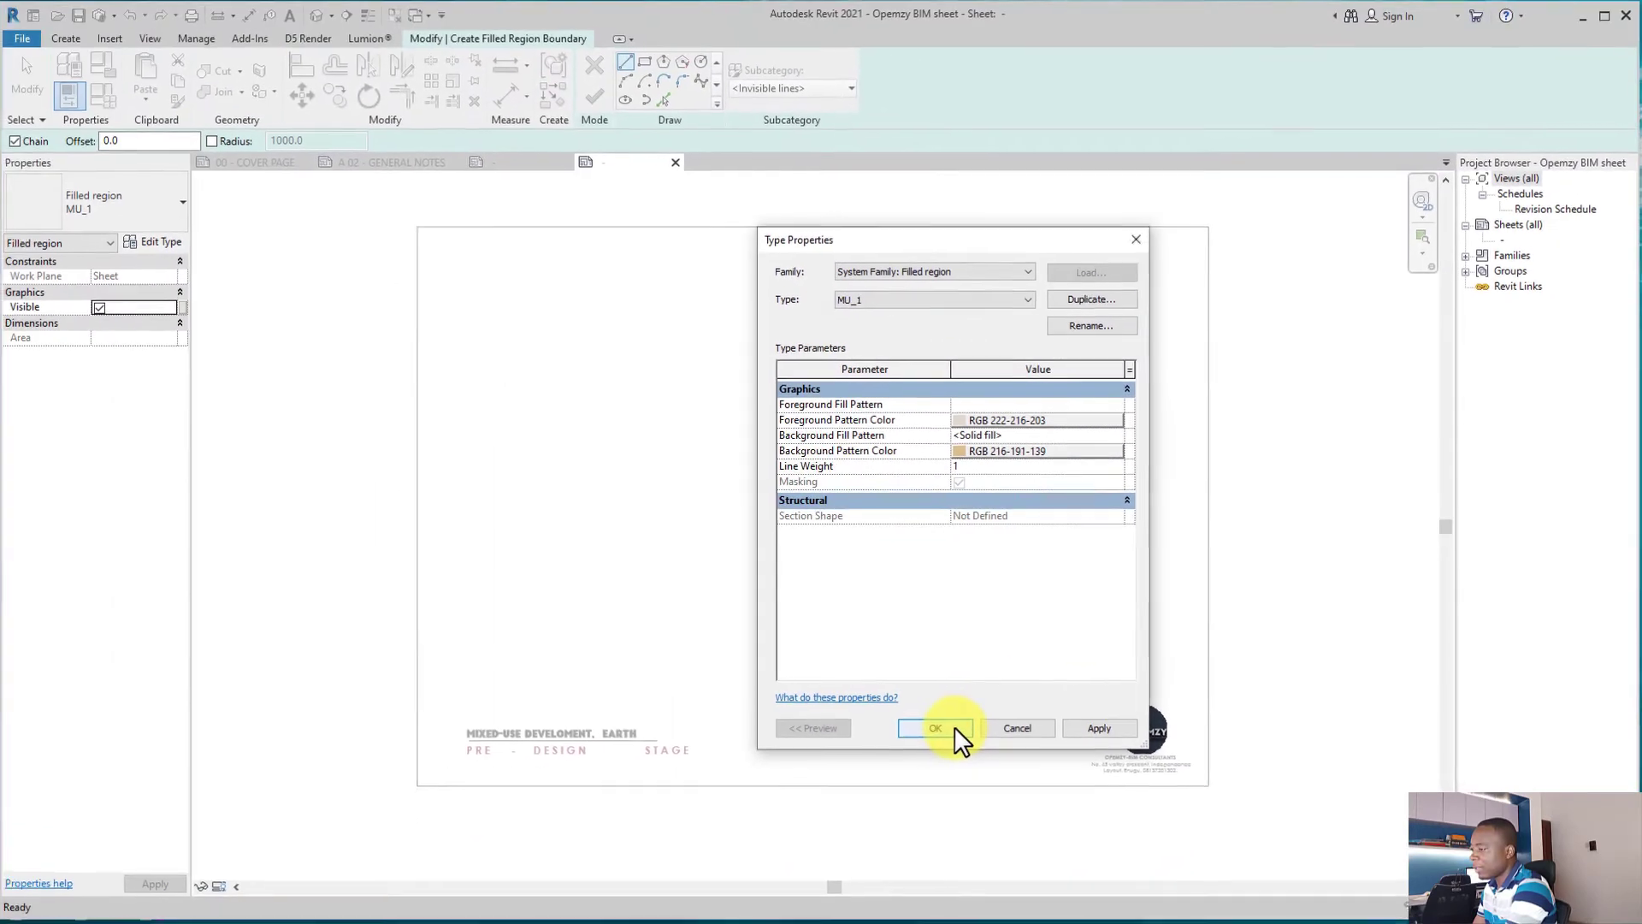
{"action": "left_click", "coordinate": [675, 858]}
Sketch a rectangular filled region with invisible boundary lines behind the project title text, starting at the sheet's left border, and finish it.
{"action": "left_click", "coordinate": [767, 85]}
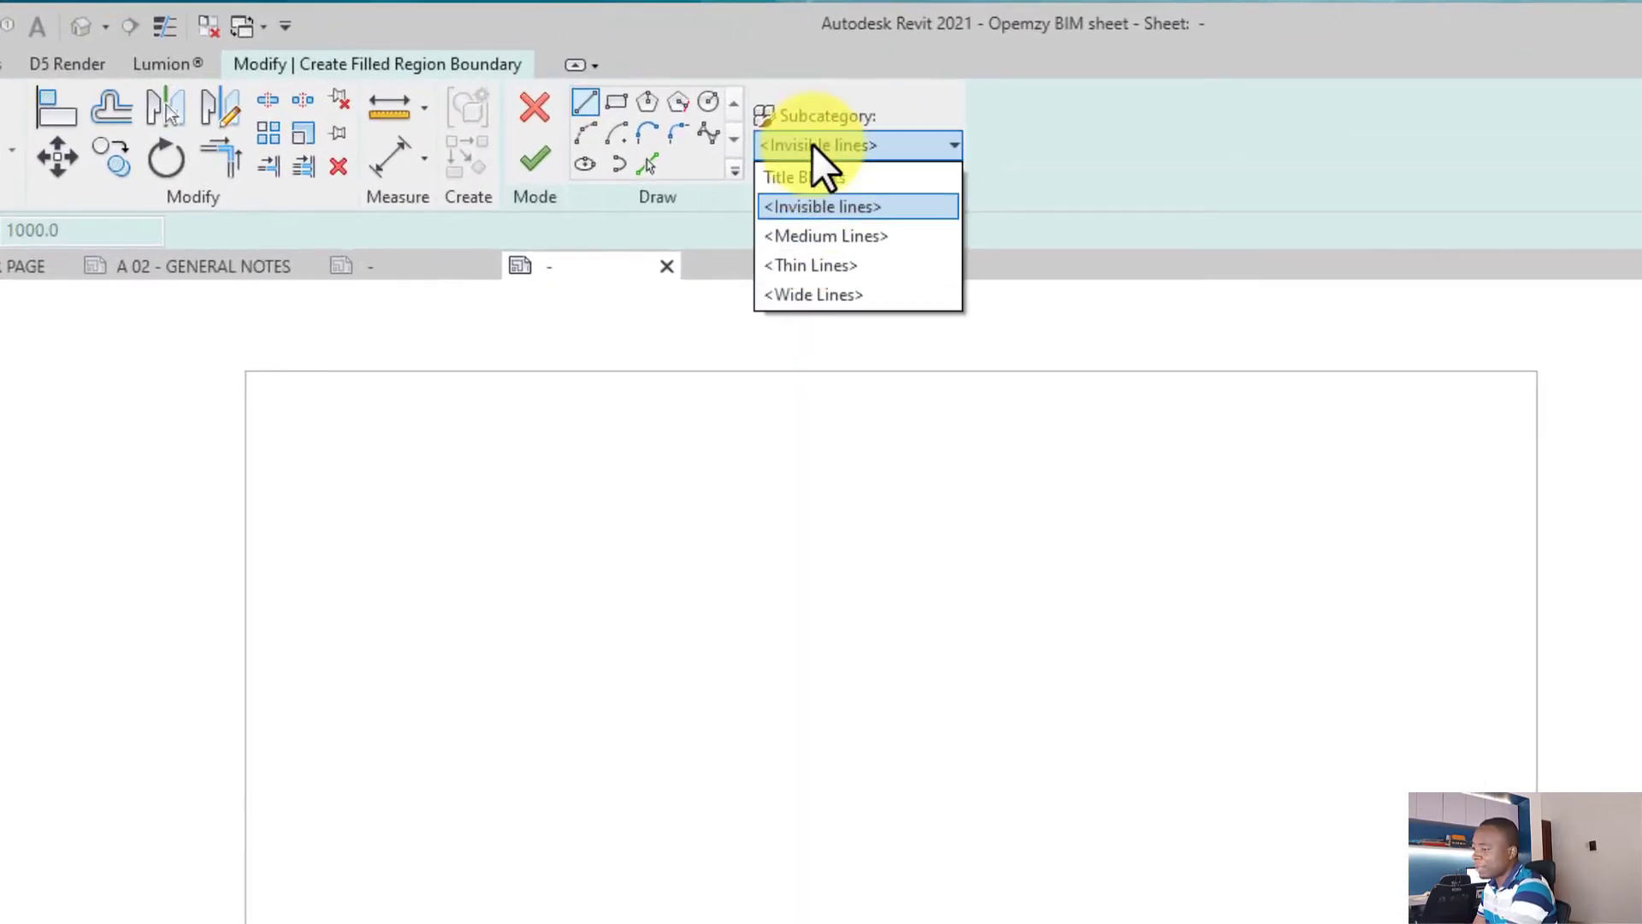
{"action": "left_click", "coordinate": [813, 205]}
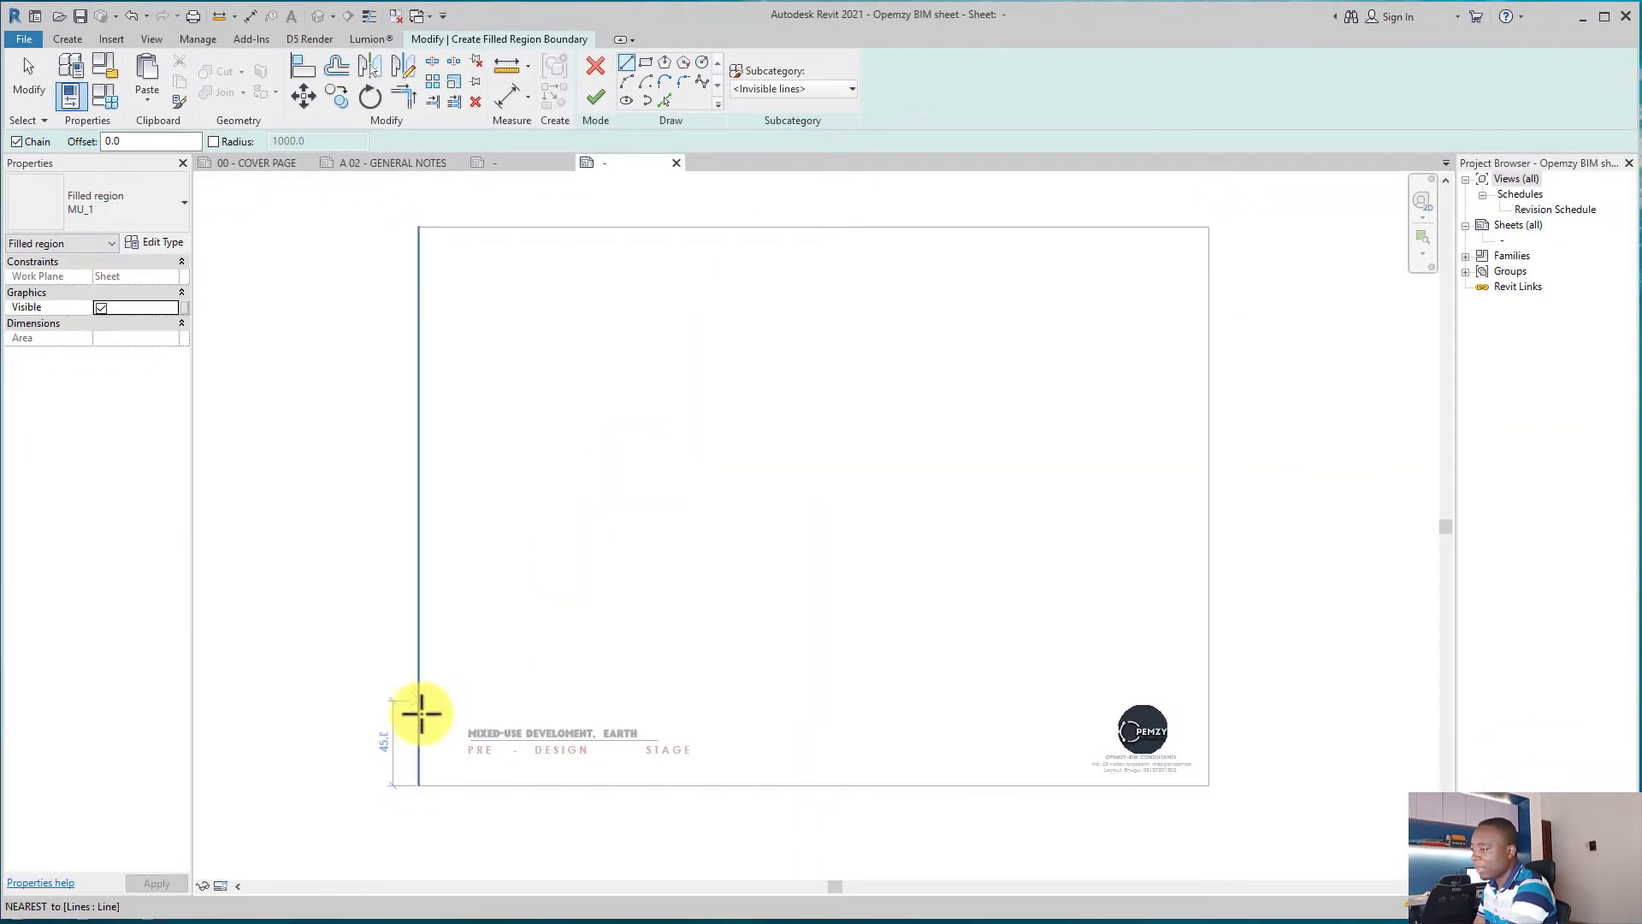
{"action": "left_click", "coordinate": [419, 663]}
{"action": "left_click", "coordinate": [759, 699]}
{"action": "left_click", "coordinate": [759, 765]}
{"action": "left_click", "coordinate": [418, 766]}
{"action": "left_click", "coordinate": [419, 701]}
{"action": "scroll", "coordinate": [764, 723], "scroll_direction": "up", "scroll_amount": 2}
{"action": "scroll", "coordinate": [430, 740], "scroll_direction": "up", "scroll_amount": 2}
{"action": "scroll", "coordinate": [433, 733], "scroll_direction": "down", "scroll_amount": 1}
{"action": "left_click", "coordinate": [596, 98]}
{"action": "left_click", "coordinate": [815, 450]}
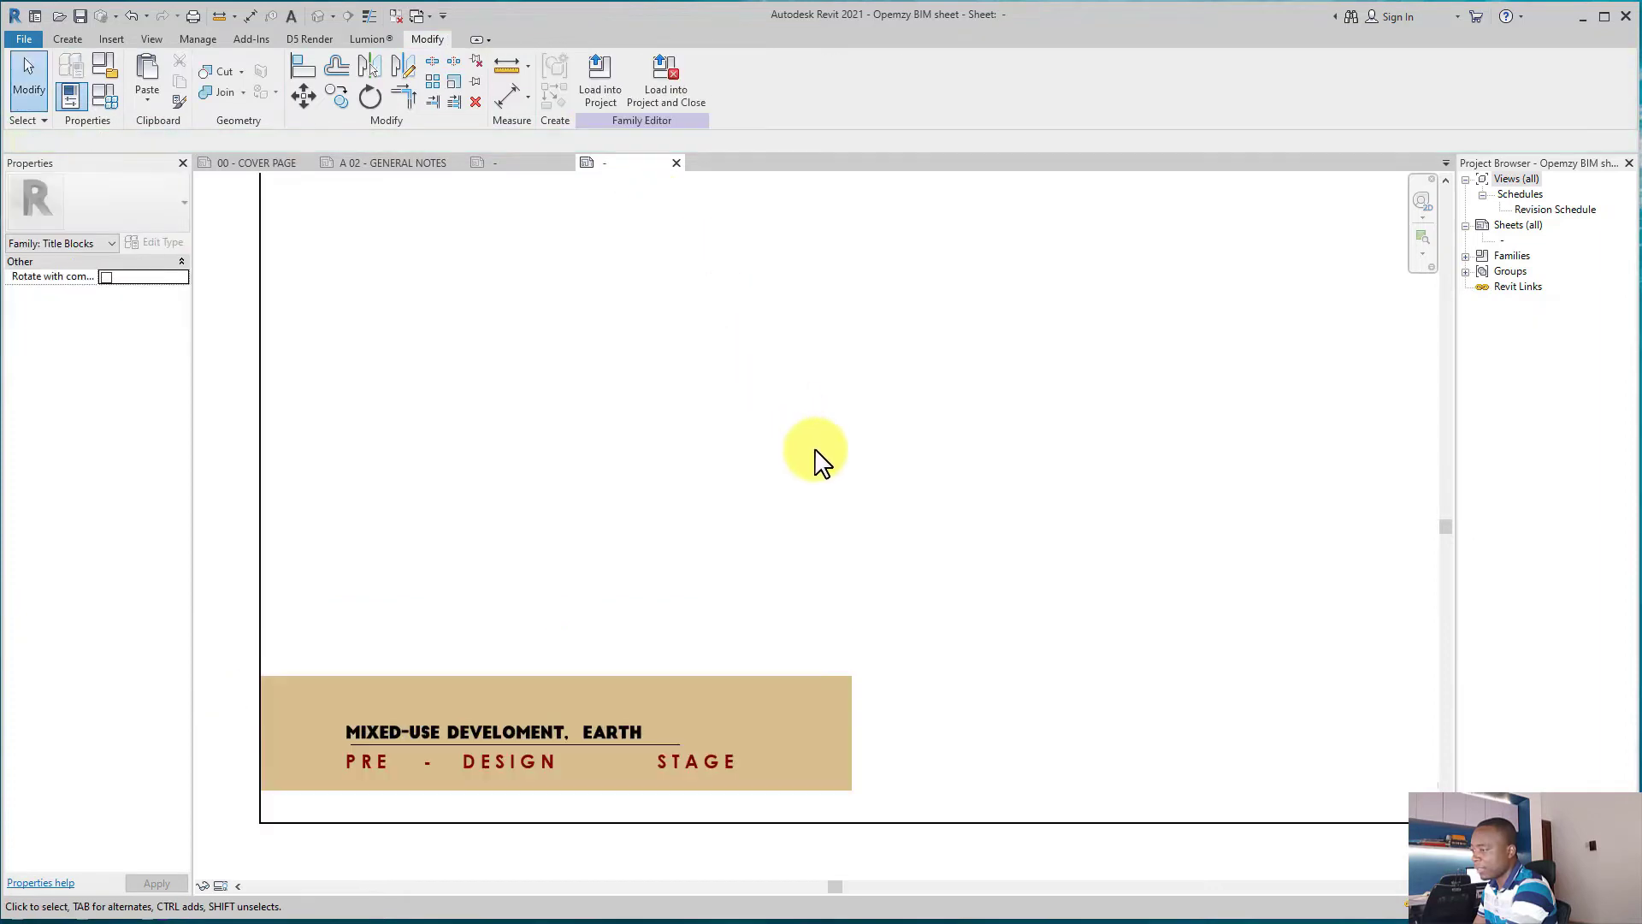
Load the edited title block family into Project2 without saving the family file, overwriting the existing version.
{"action": "scroll", "coordinate": [815, 450], "scroll_direction": "down", "scroll_amount": 3}
{"action": "middle_click_drag", "start_coordinate": [815, 450], "coordinate": [727, 475]}
{"action": "middle_click_drag", "start_coordinate": [819, 419], "coordinate": [790, 571]}
{"action": "scroll", "coordinate": [790, 571], "scroll_direction": "down", "scroll_amount": 1}
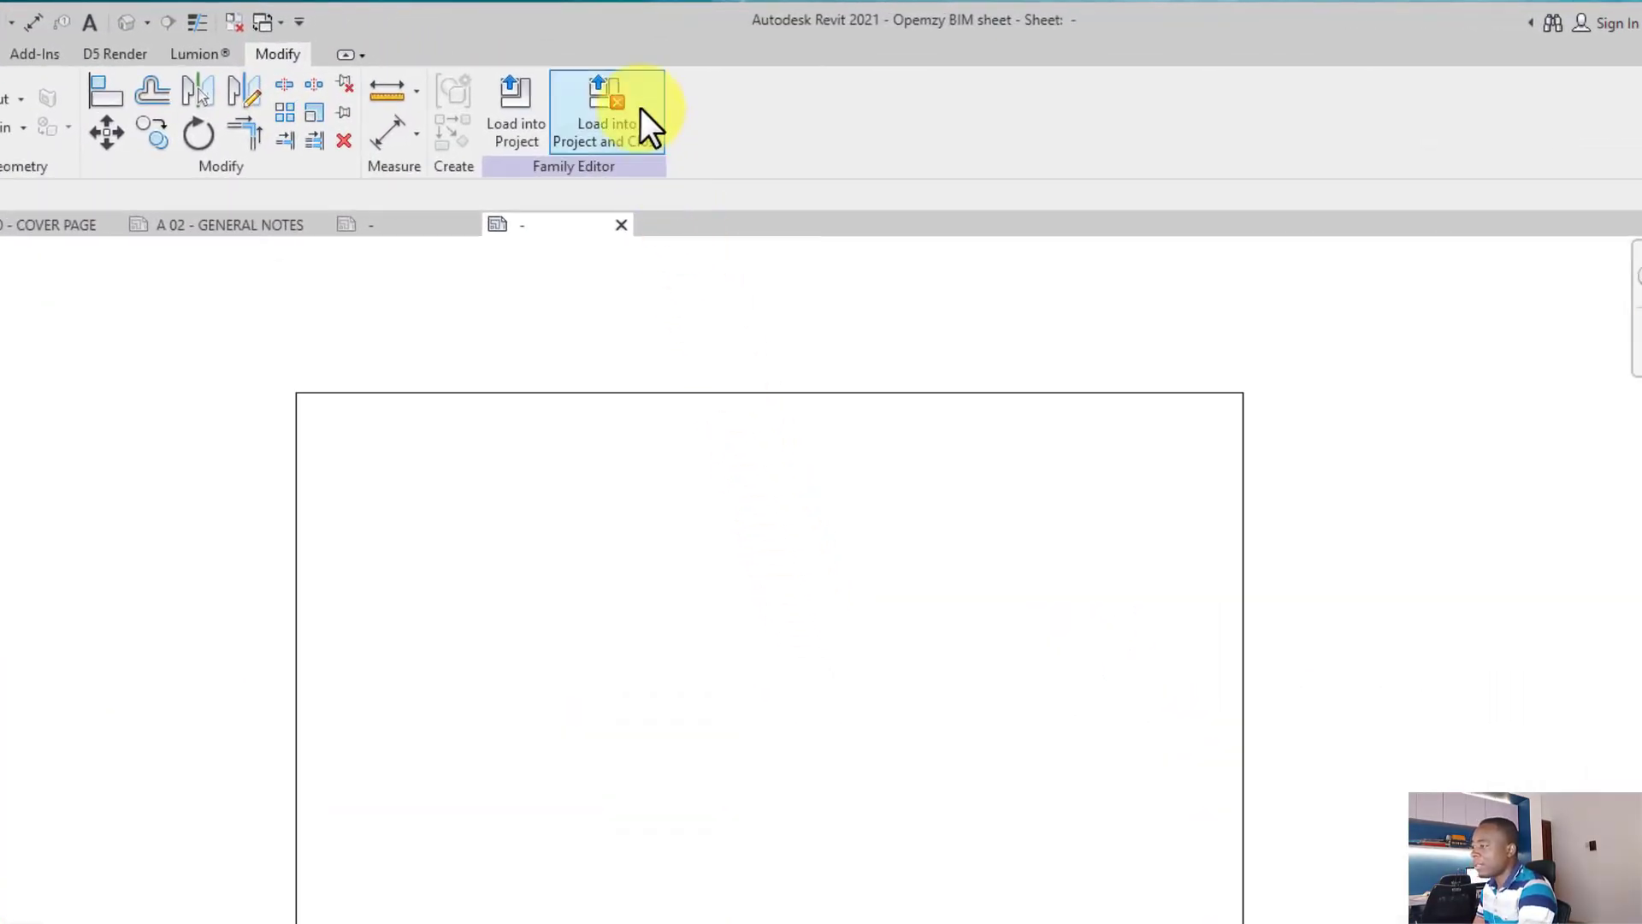
{"action": "left_click", "coordinate": [640, 107]}
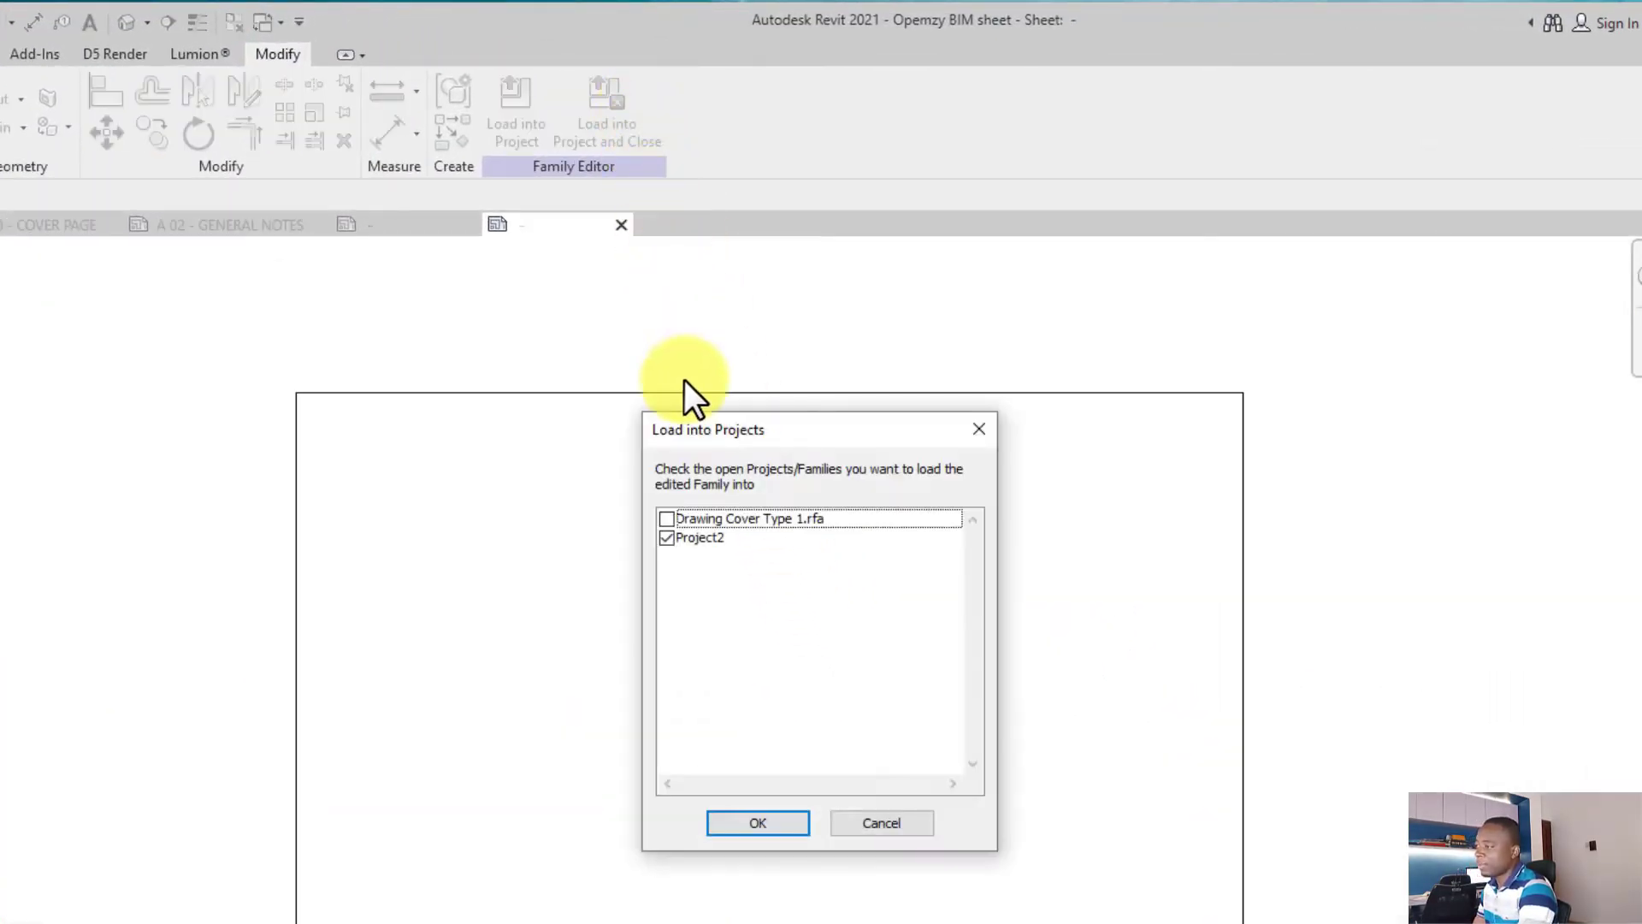
{"action": "left_click", "coordinate": [757, 822]}
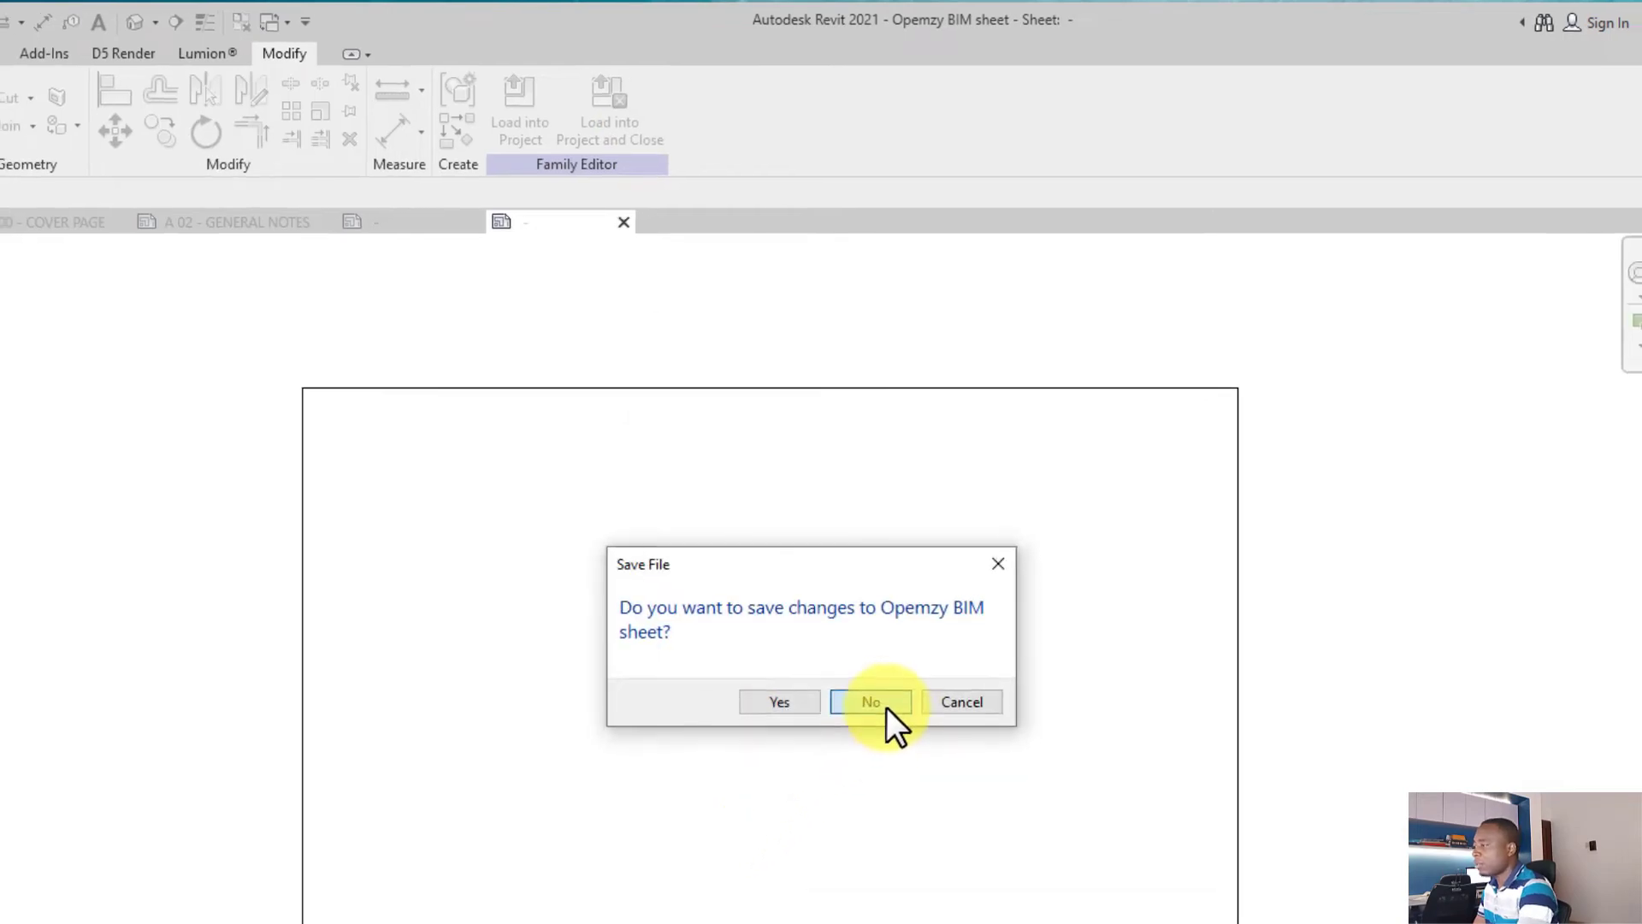
{"action": "left_click", "coordinate": [884, 708]}
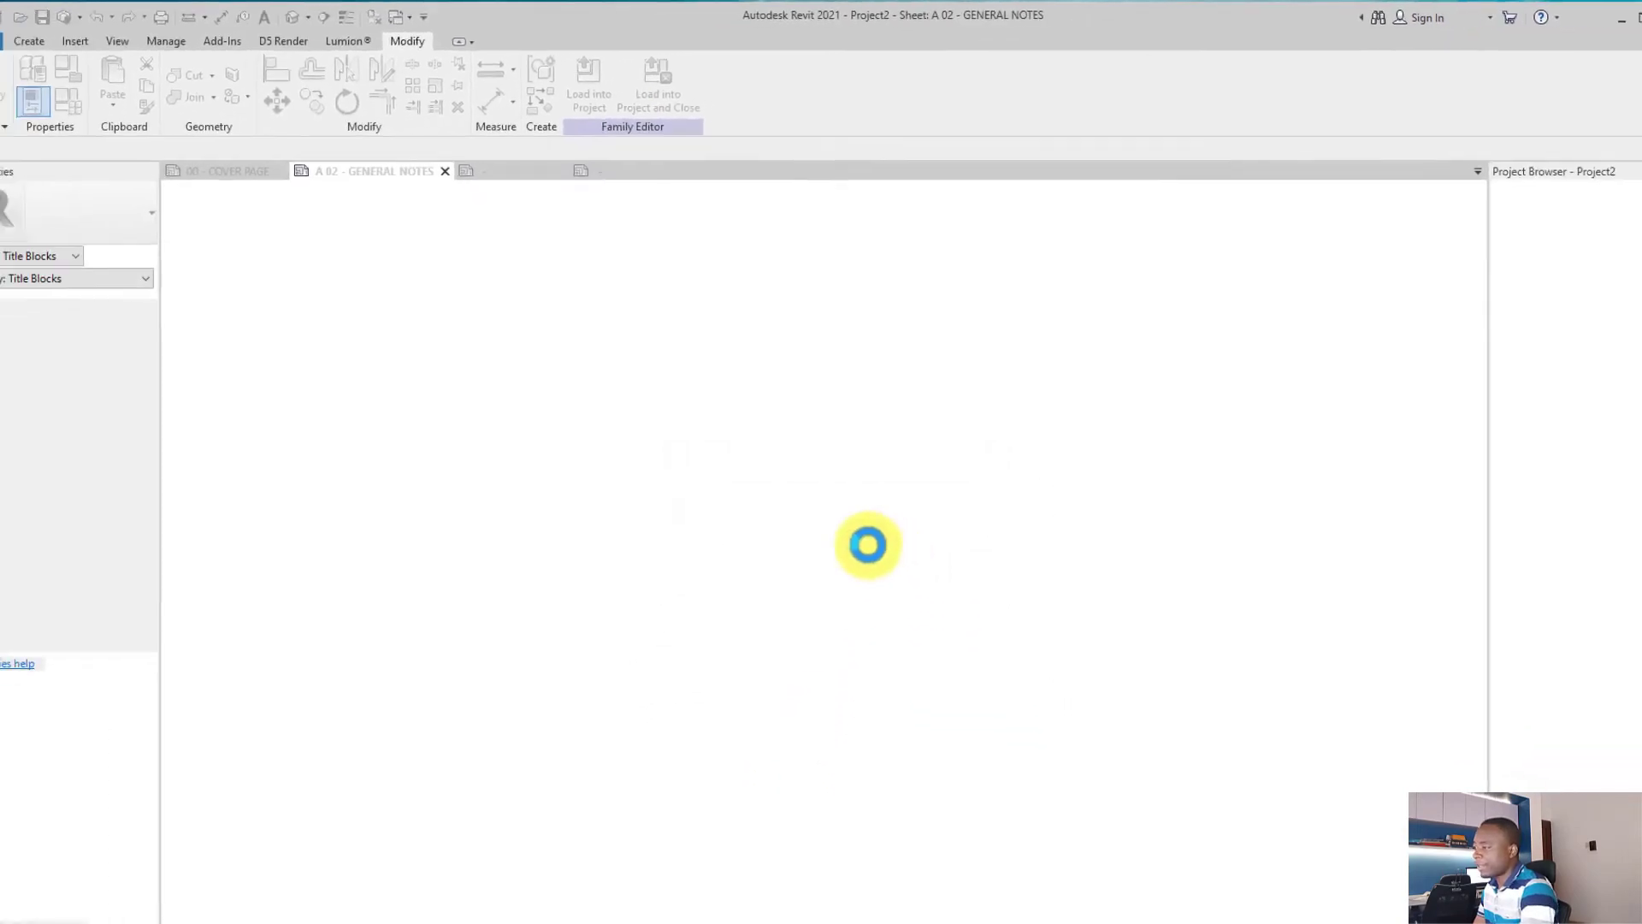
{"action": "left_click", "coordinate": [752, 515]}
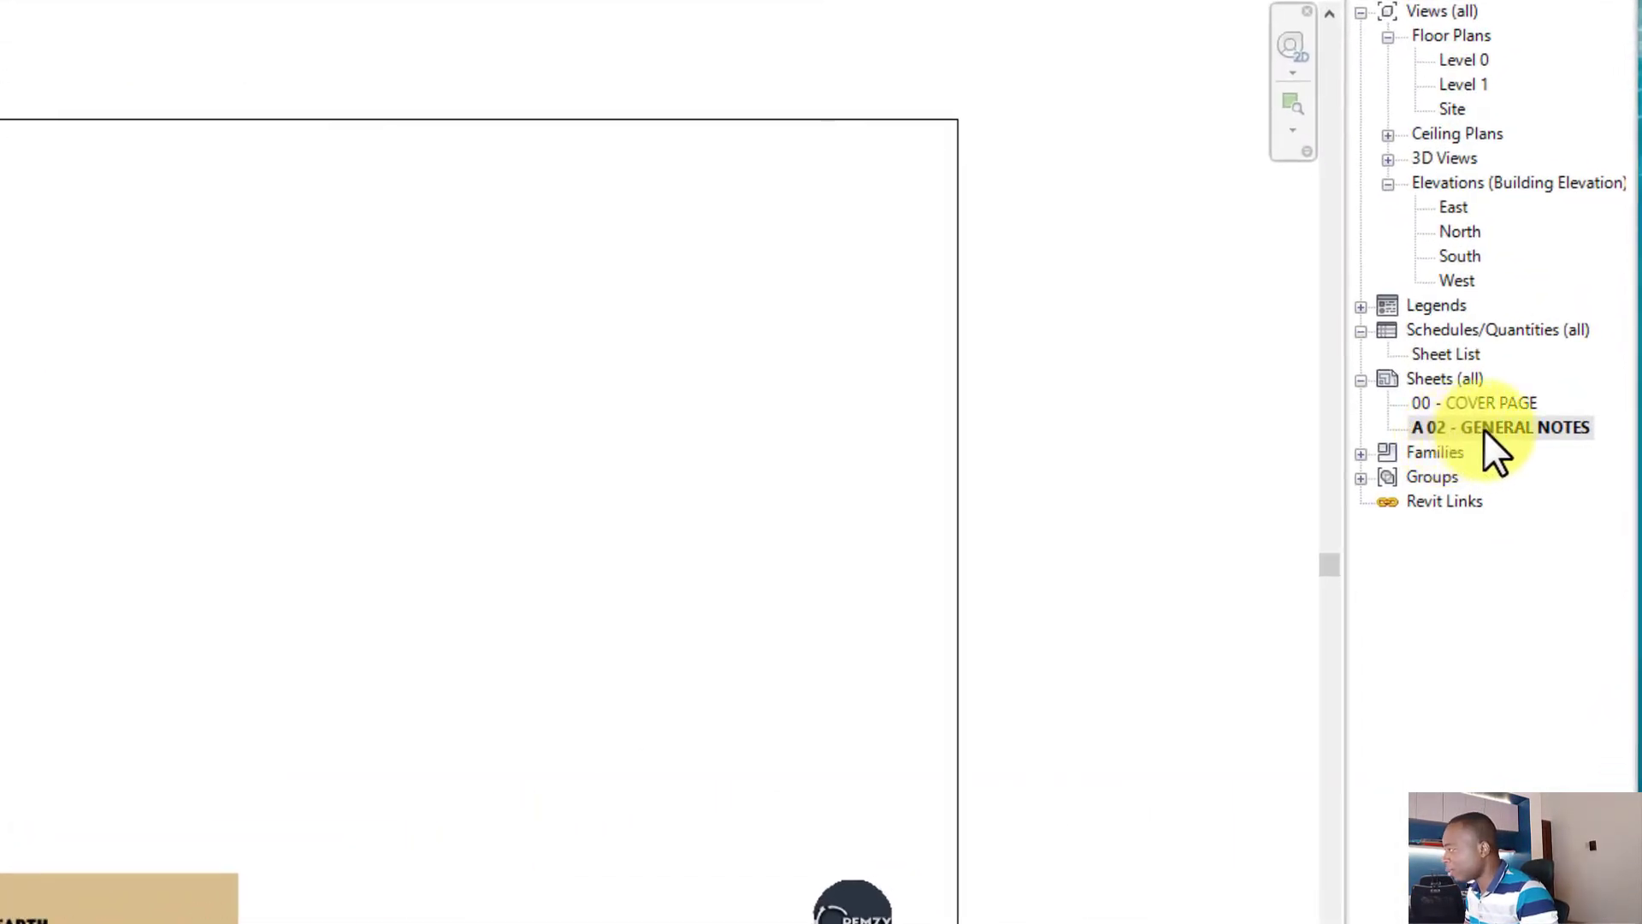
Copy the A 02 - GENERAL NOTES sheet, paste it five times, and open the A 17 and A 18 copies.
{"action": "right_click", "coordinate": [1484, 429]}
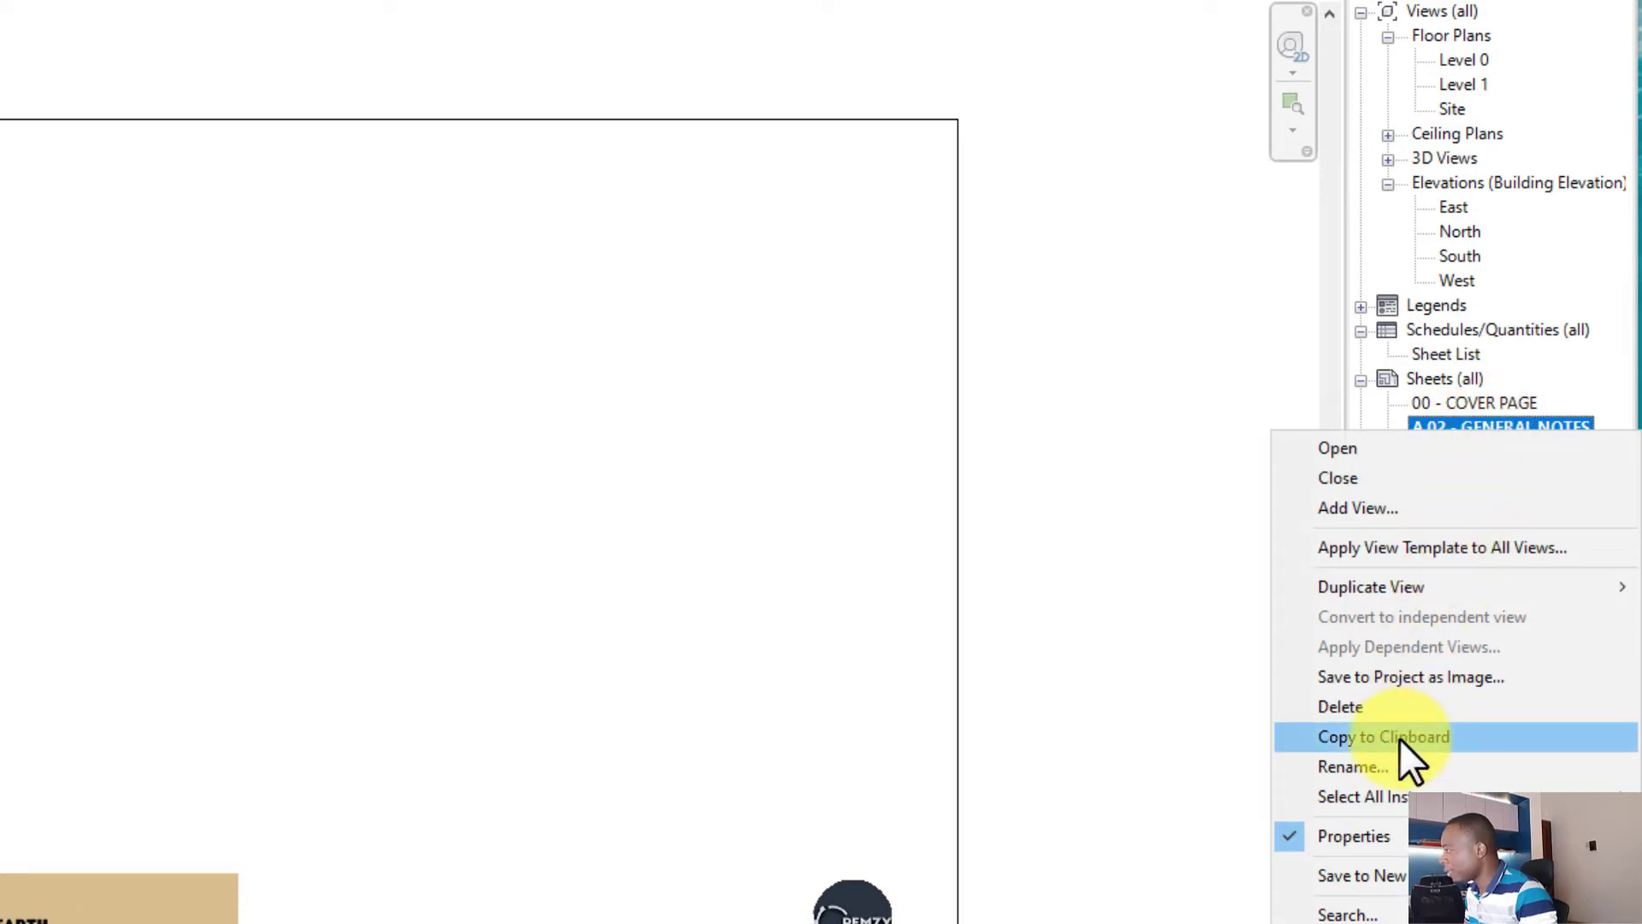
{"action": "left_click", "coordinate": [1398, 737]}
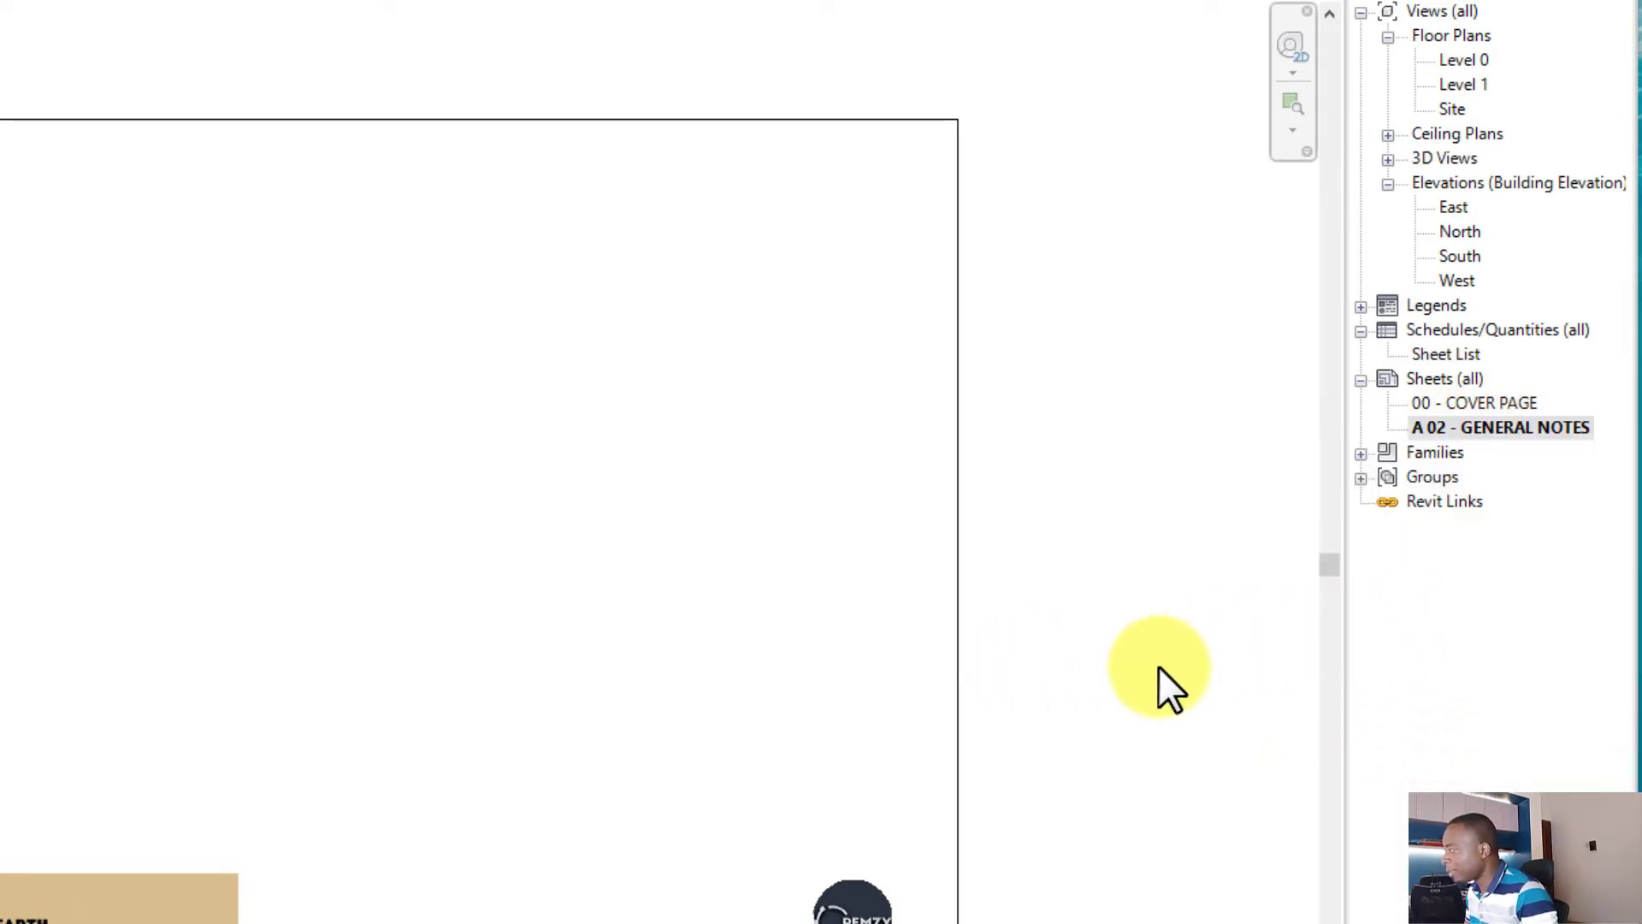
{"action": "key", "text": "ctrl+v"}
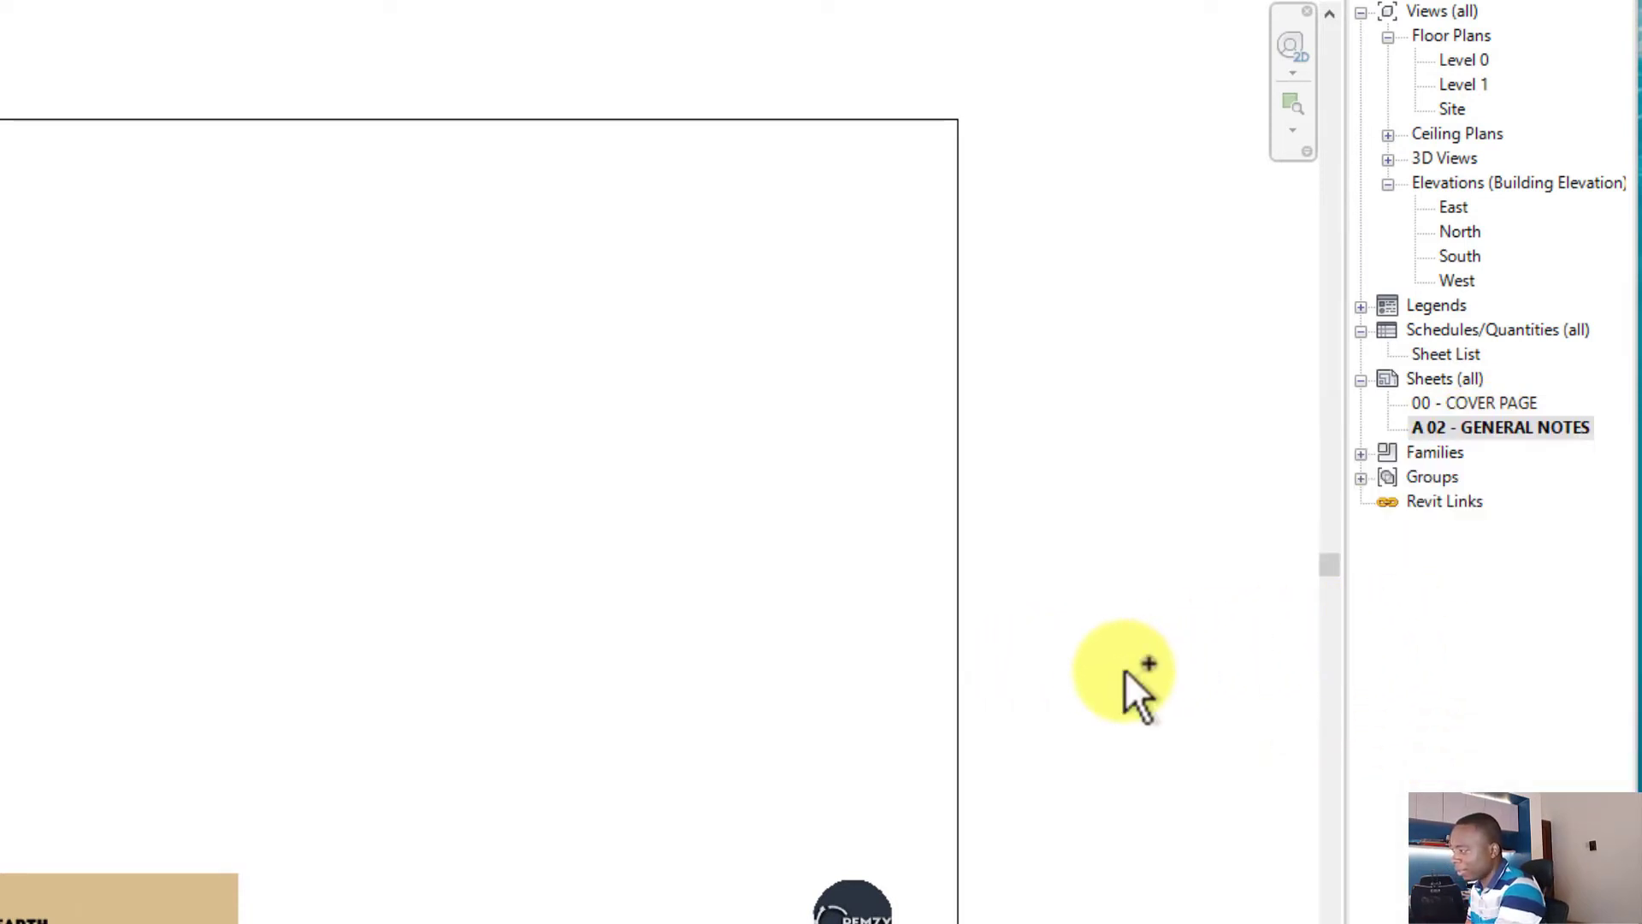
{"action": "key", "text": "ctrl+v"}
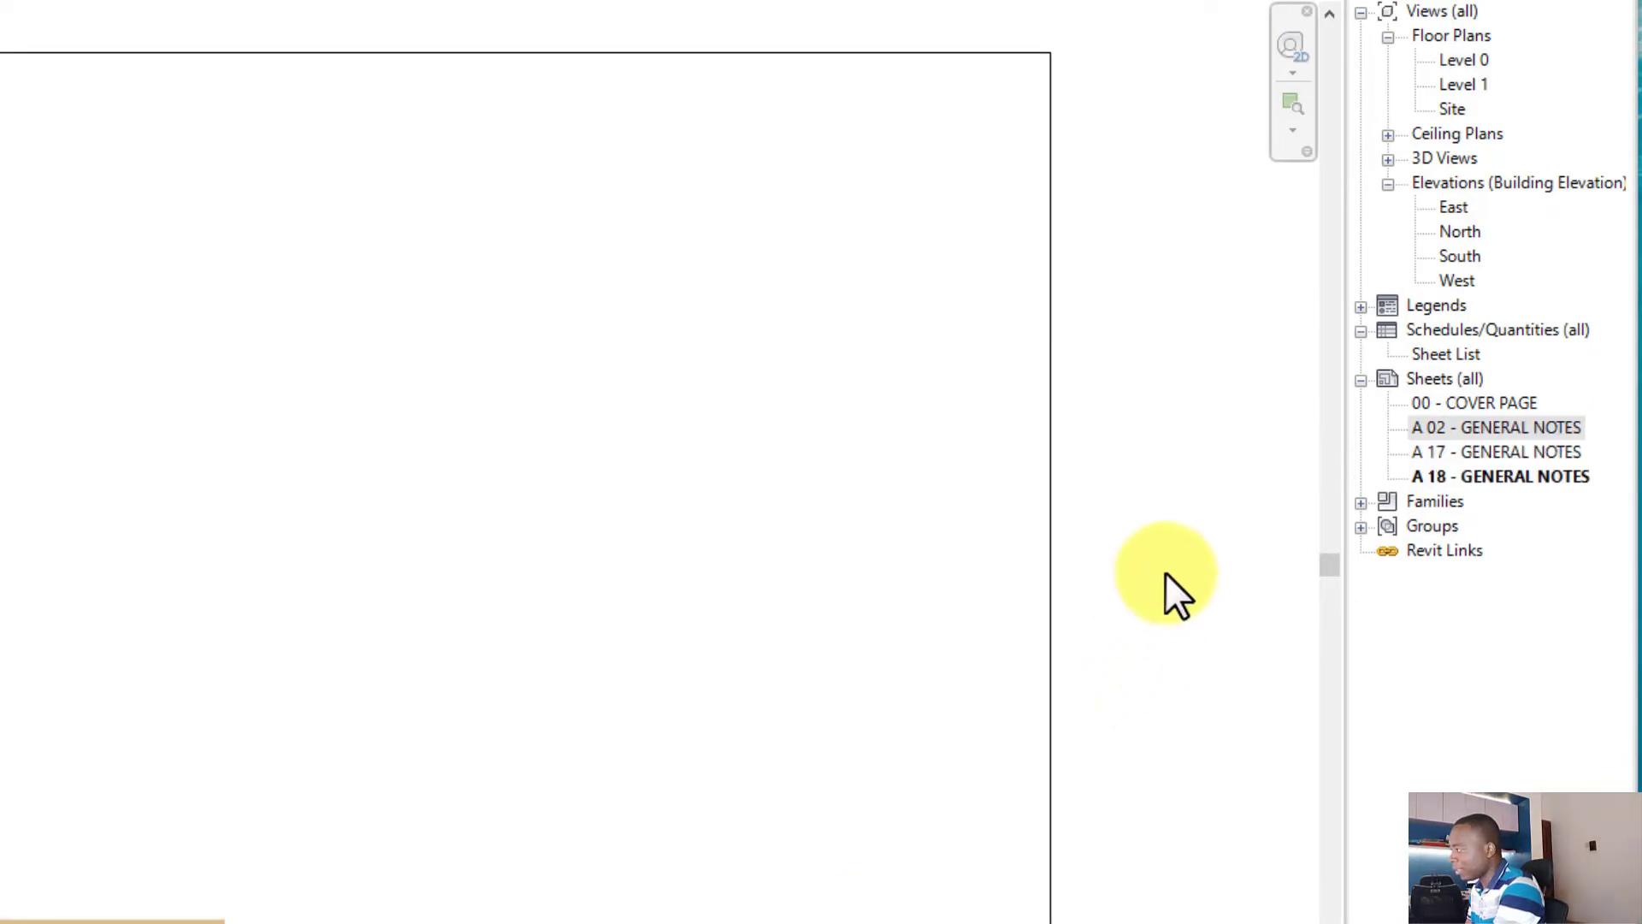
{"action": "key", "text": "ctrl+v"}
{"action": "key", "text": "ctrl+v"}
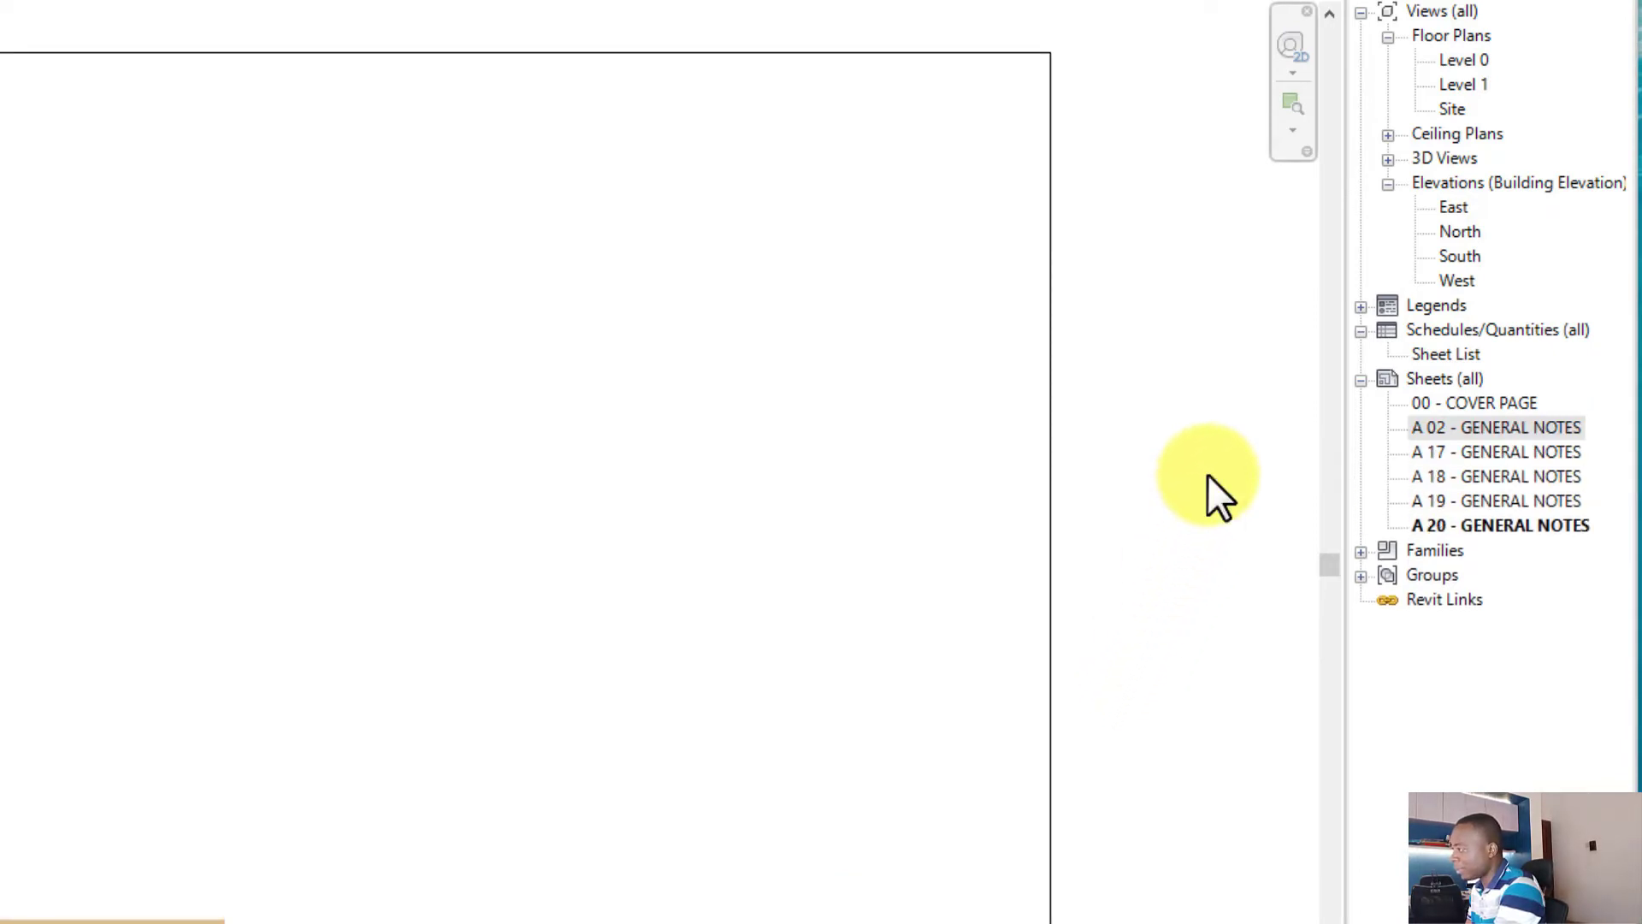
{"action": "key", "text": "ctrl+v"}
{"action": "double_click", "coordinate": [1496, 452]}
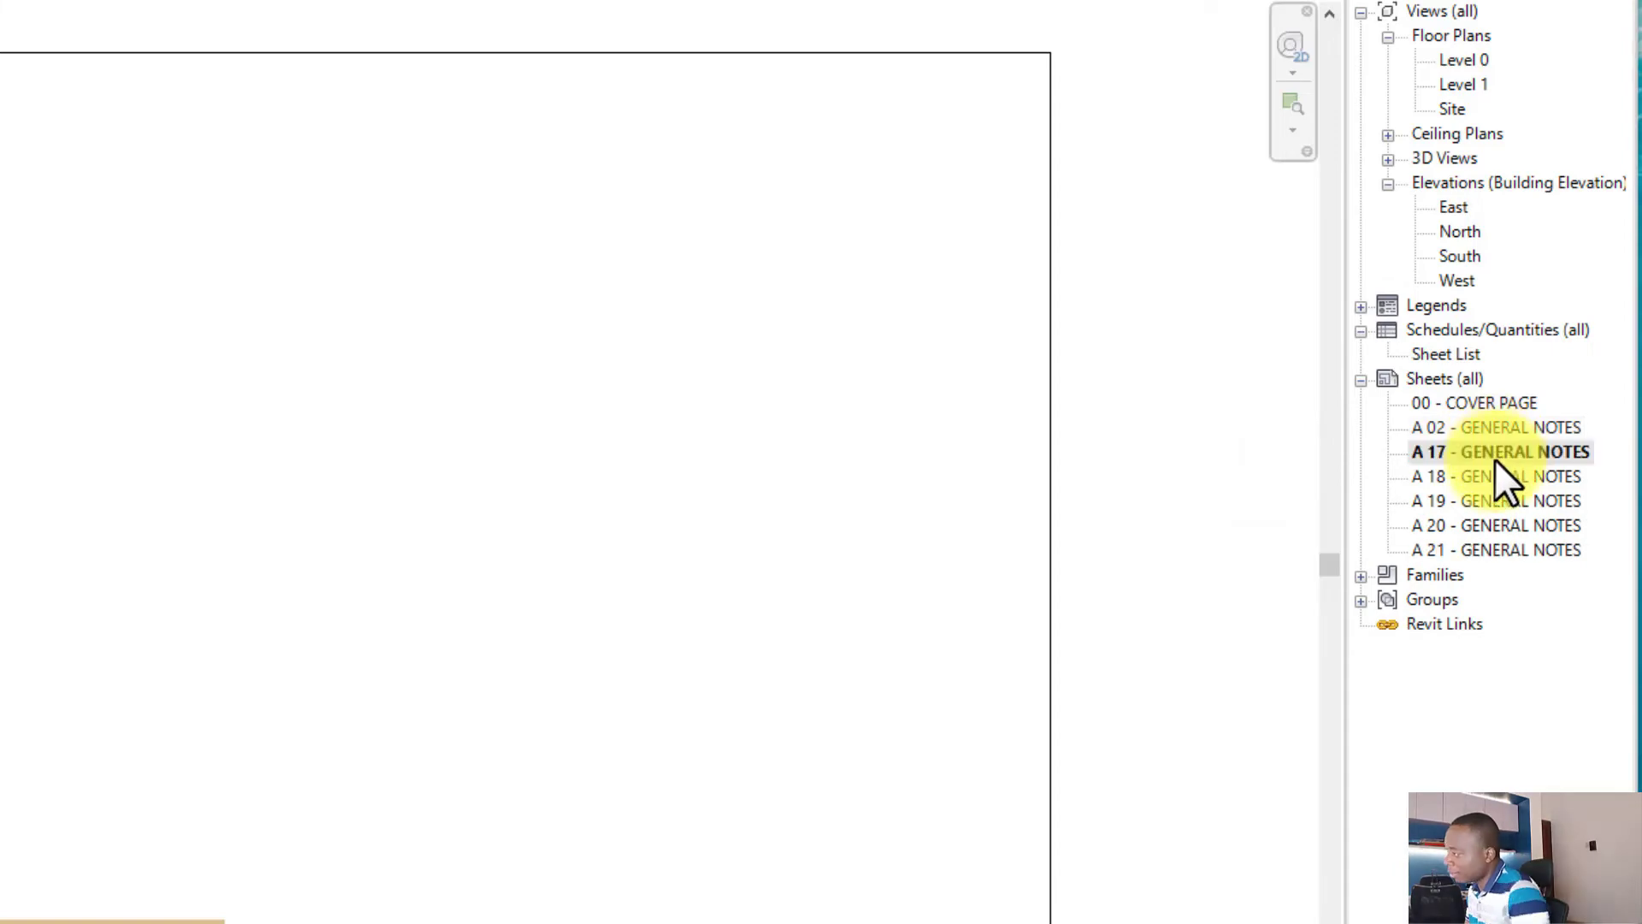
{"action": "double_click", "coordinate": [1490, 476]}
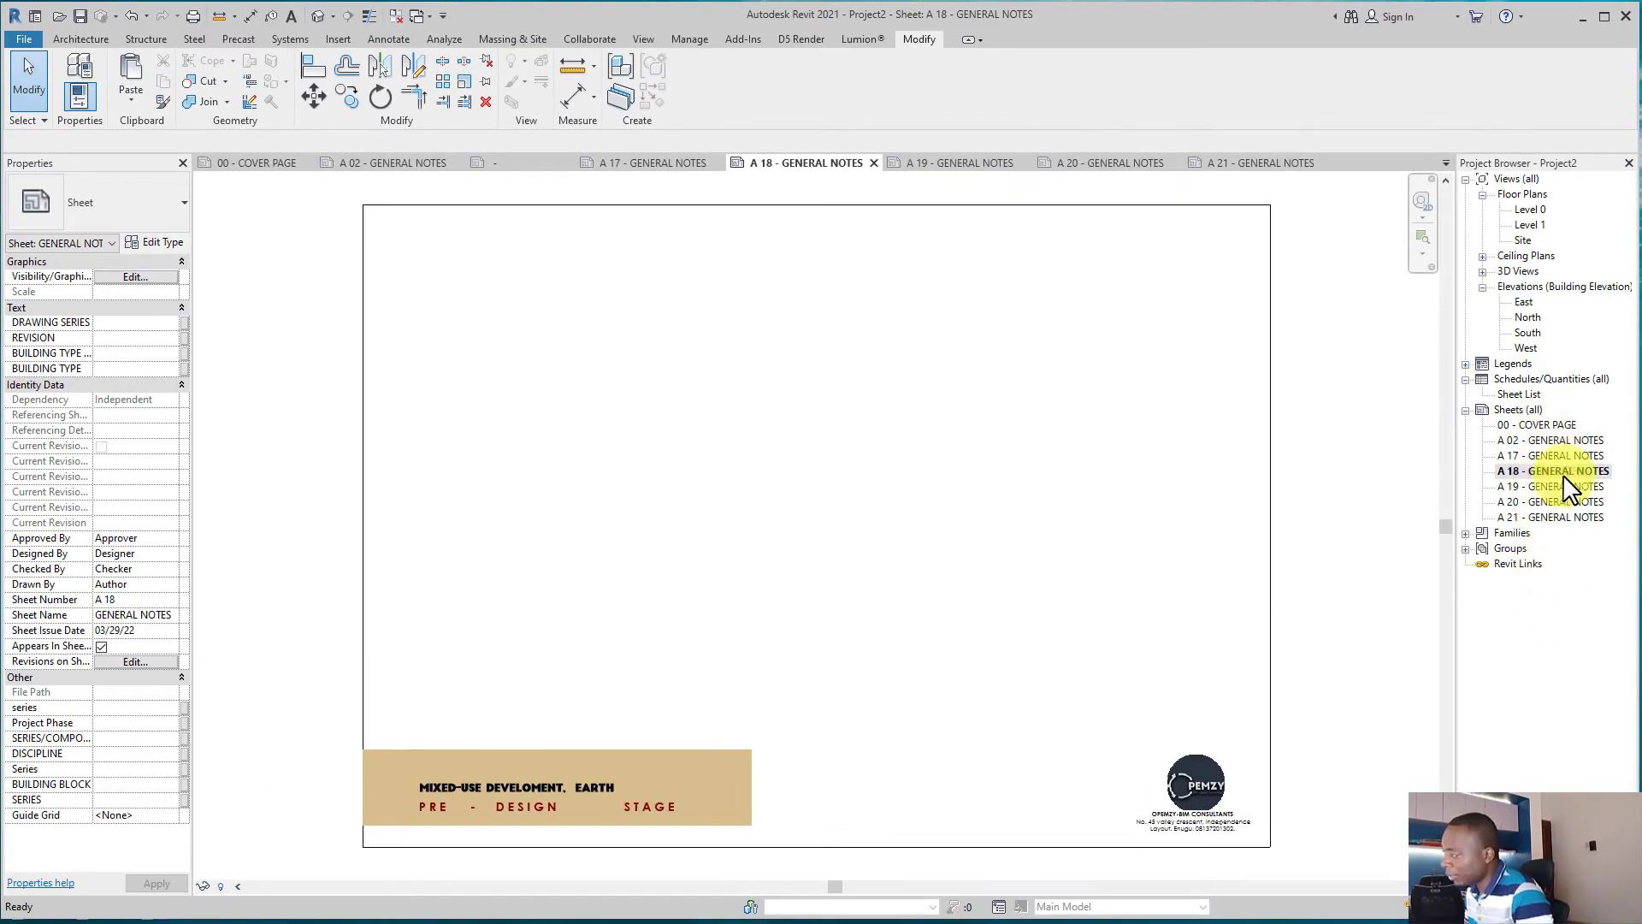
Open the number and name of the A 02 - GENERAL NOTES sheet for renaming.
{"action": "right_click", "coordinate": [1537, 426]}
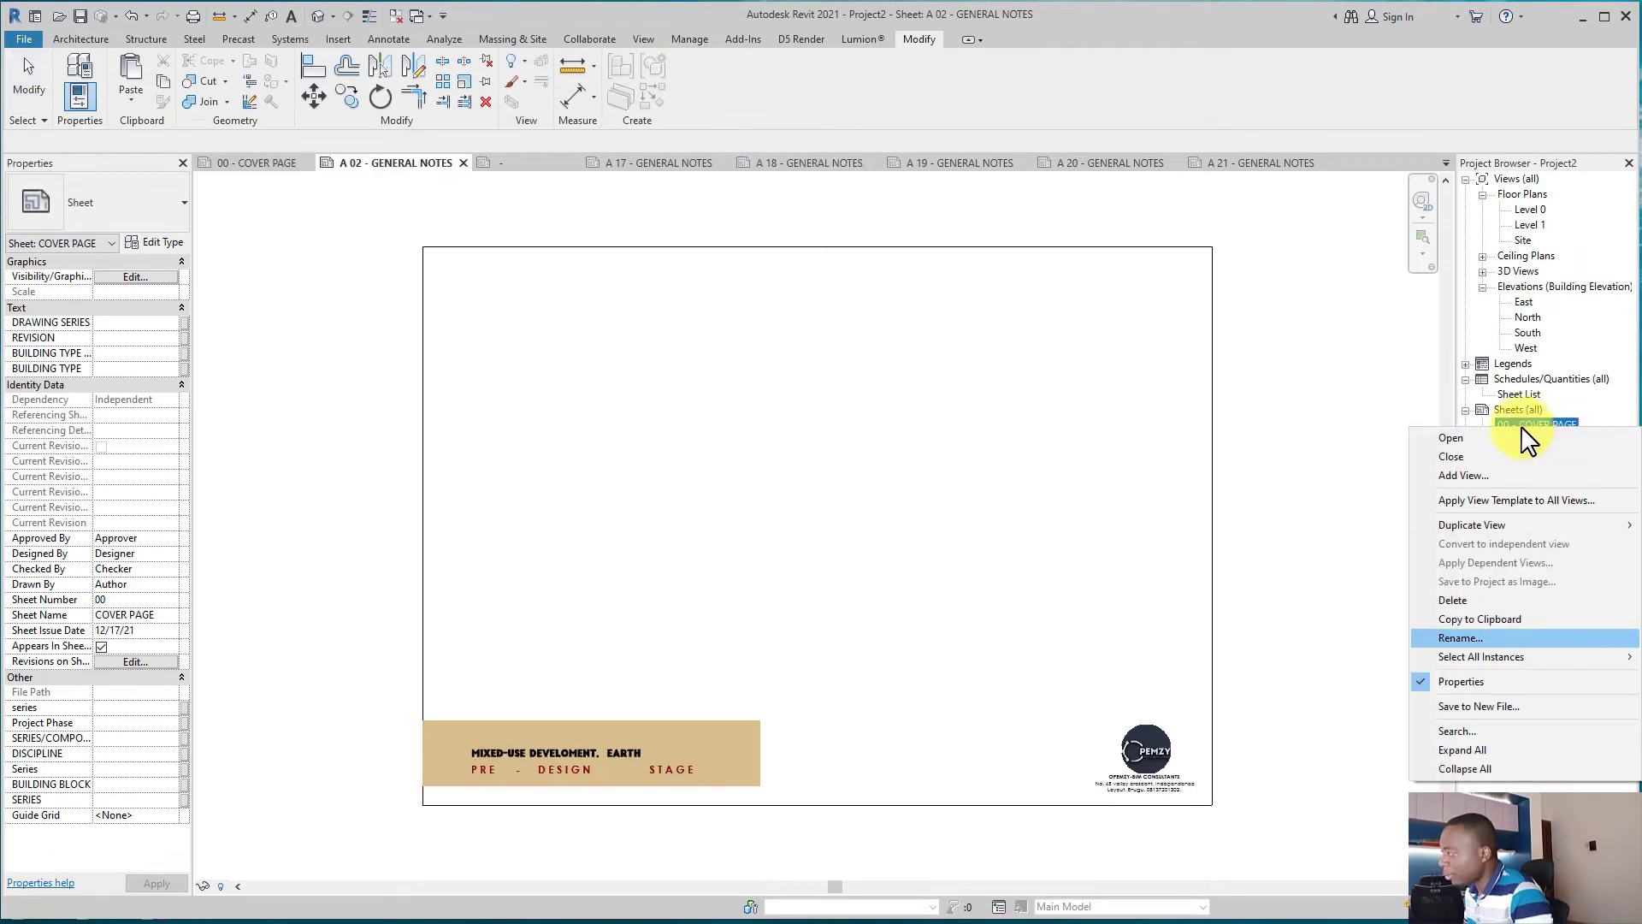
{"action": "left_click", "coordinate": [1368, 451]}
{"action": "right_click", "coordinate": [1547, 440]}
{"action": "left_click", "coordinate": [1467, 653]}
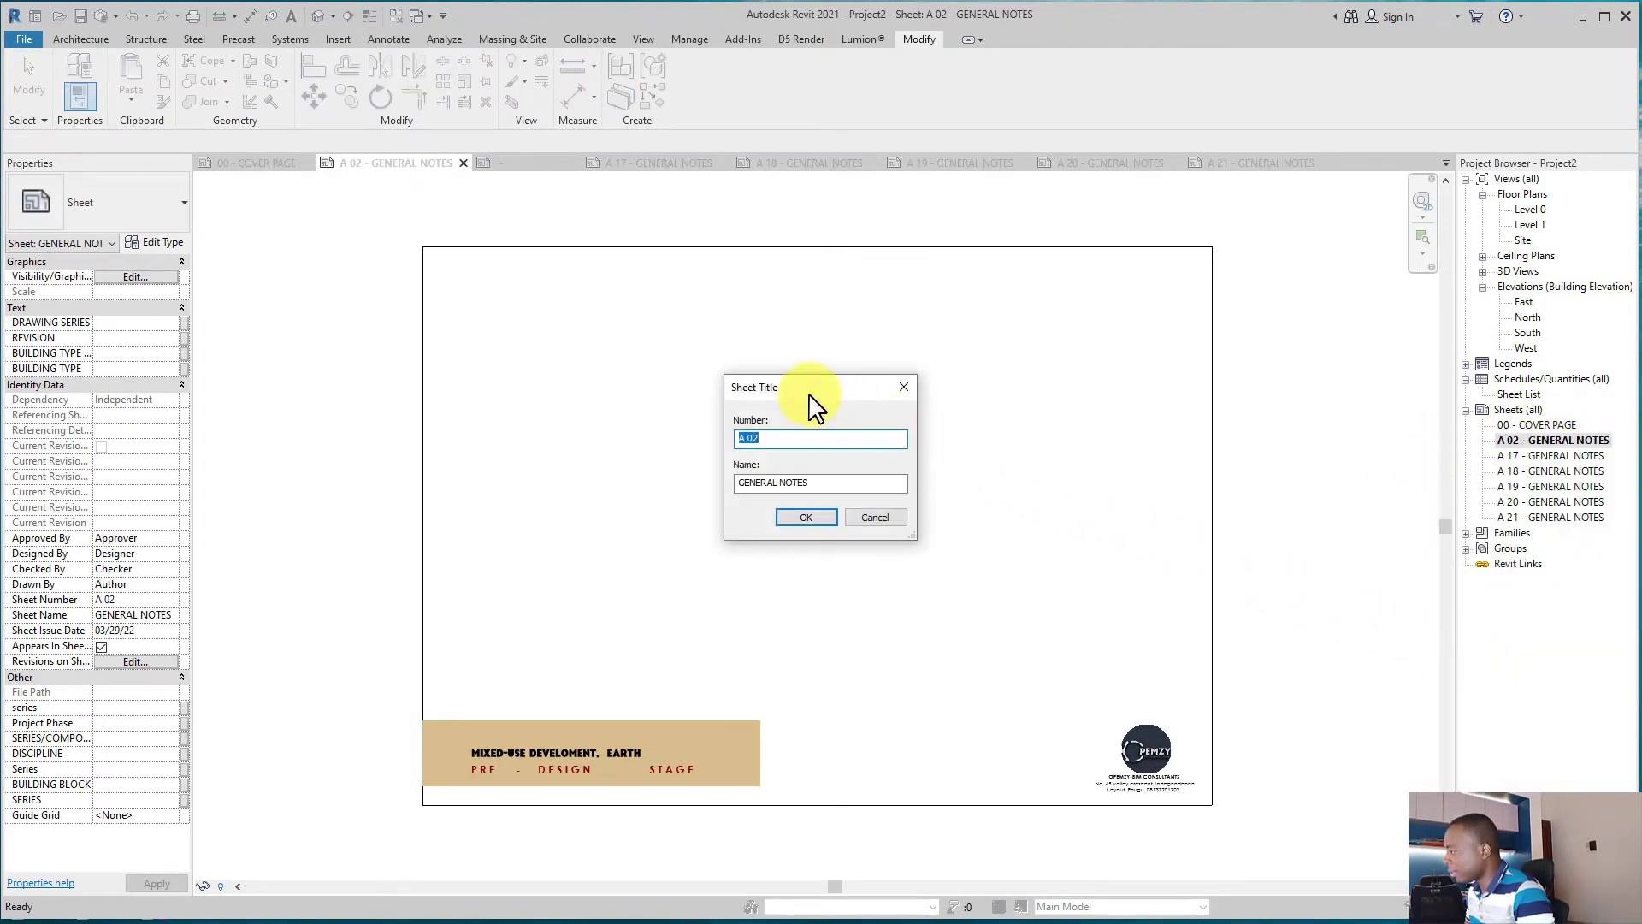
{"action": "left_click_drag", "start_coordinate": [1064, 396], "coordinate": [1132, 393]}
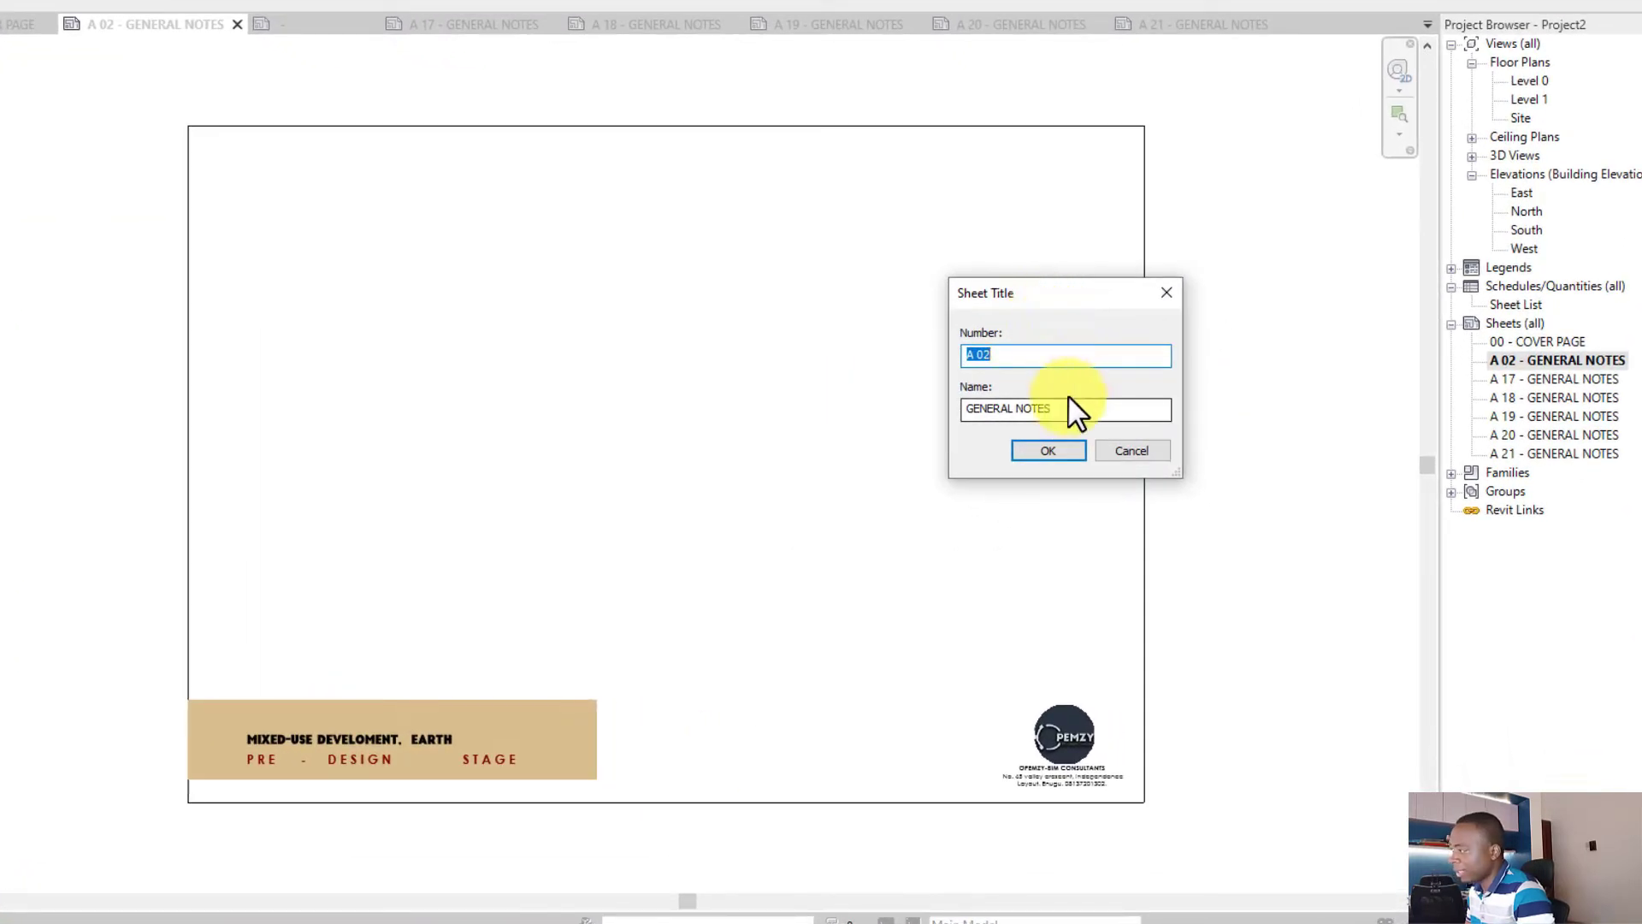
{"action": "left_click_drag", "start_coordinate": [1075, 411], "coordinate": [997, 394]}
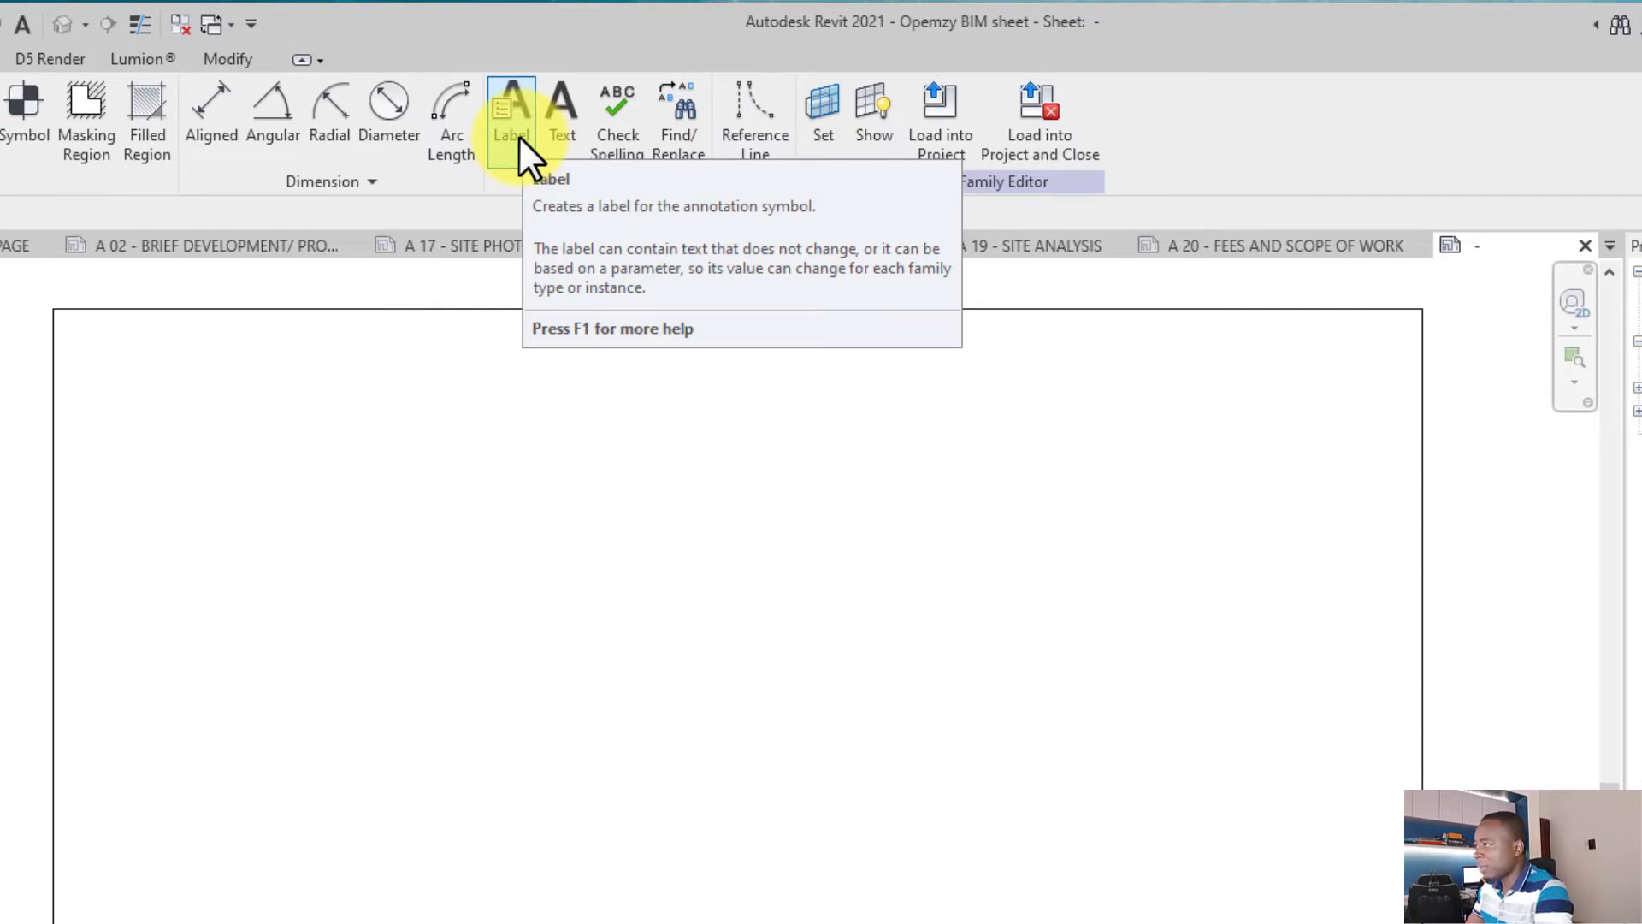
Place a label with the Sheet Name parameter near the title block's upper left corner.
{"action": "left_click", "coordinate": [521, 142]}
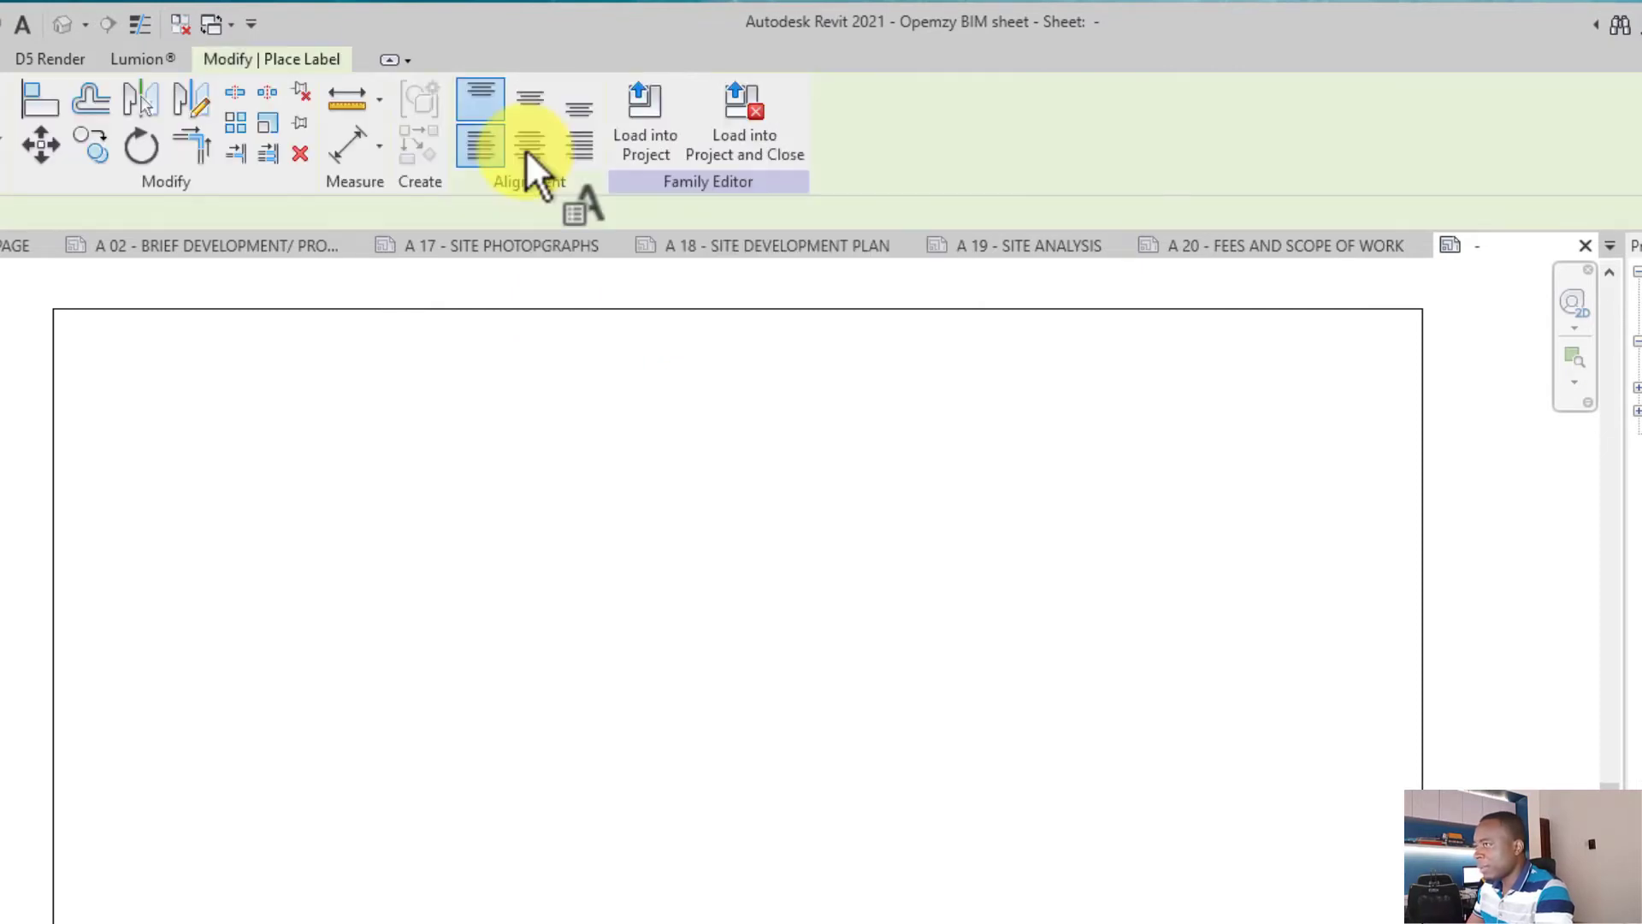
{"action": "left_click", "coordinate": [98, 362]}
{"action": "scroll", "coordinate": [253, 741], "scroll_direction": "down", "scroll_amount": 10}
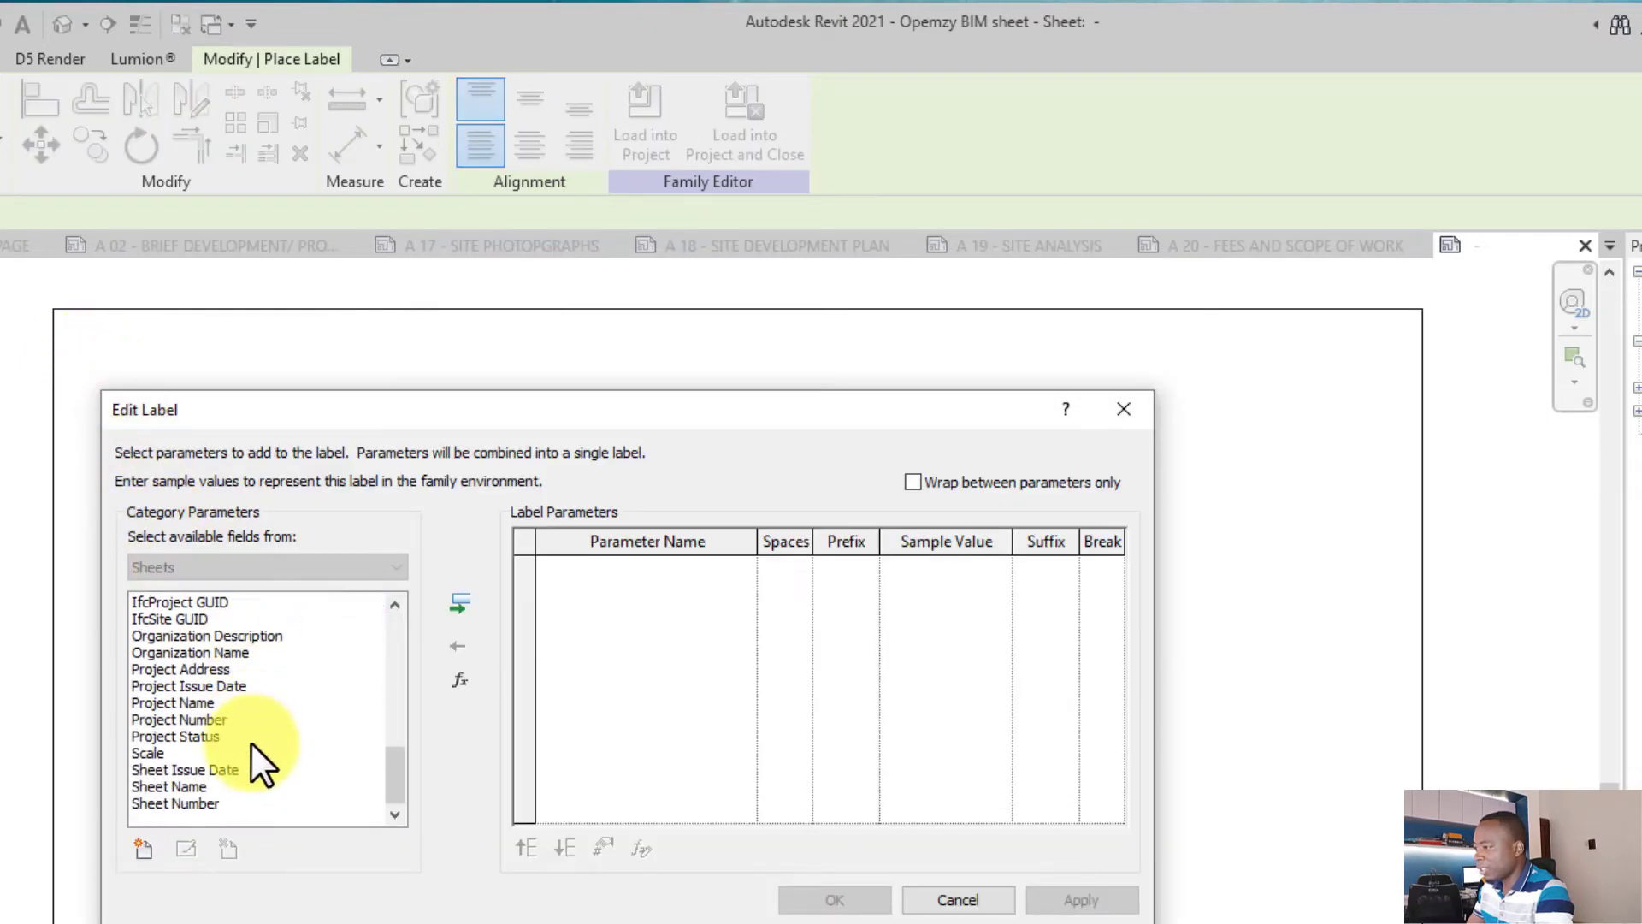
{"action": "left_click", "coordinate": [168, 785]}
{"action": "left_click", "coordinate": [460, 610]}
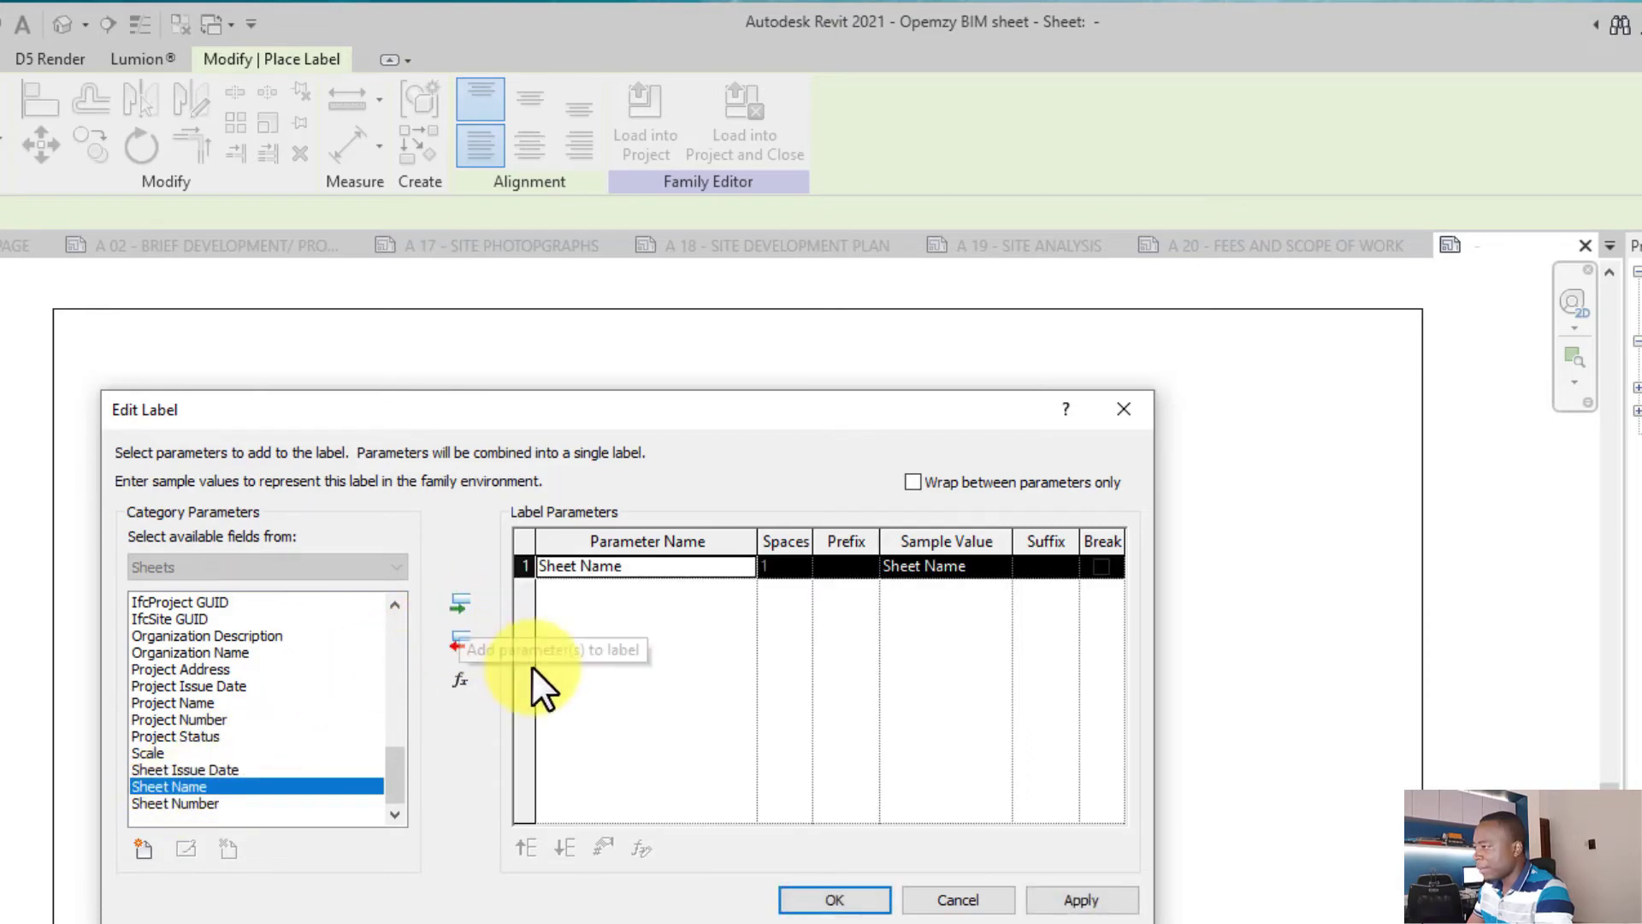
{"action": "left_click", "coordinate": [855, 902]}
{"action": "scroll", "coordinate": [94, 351], "scroll_direction": "up", "scroll_amount": 5}
{"action": "right_click", "coordinate": [196, 451]}
{"action": "left_click", "coordinate": [247, 475]}
{"action": "scroll", "coordinate": [253, 460], "scroll_direction": "down", "scroll_amount": 2}
Set the Sheet Name label's type to 8mm.
{"action": "left_click", "coordinate": [228, 412]}
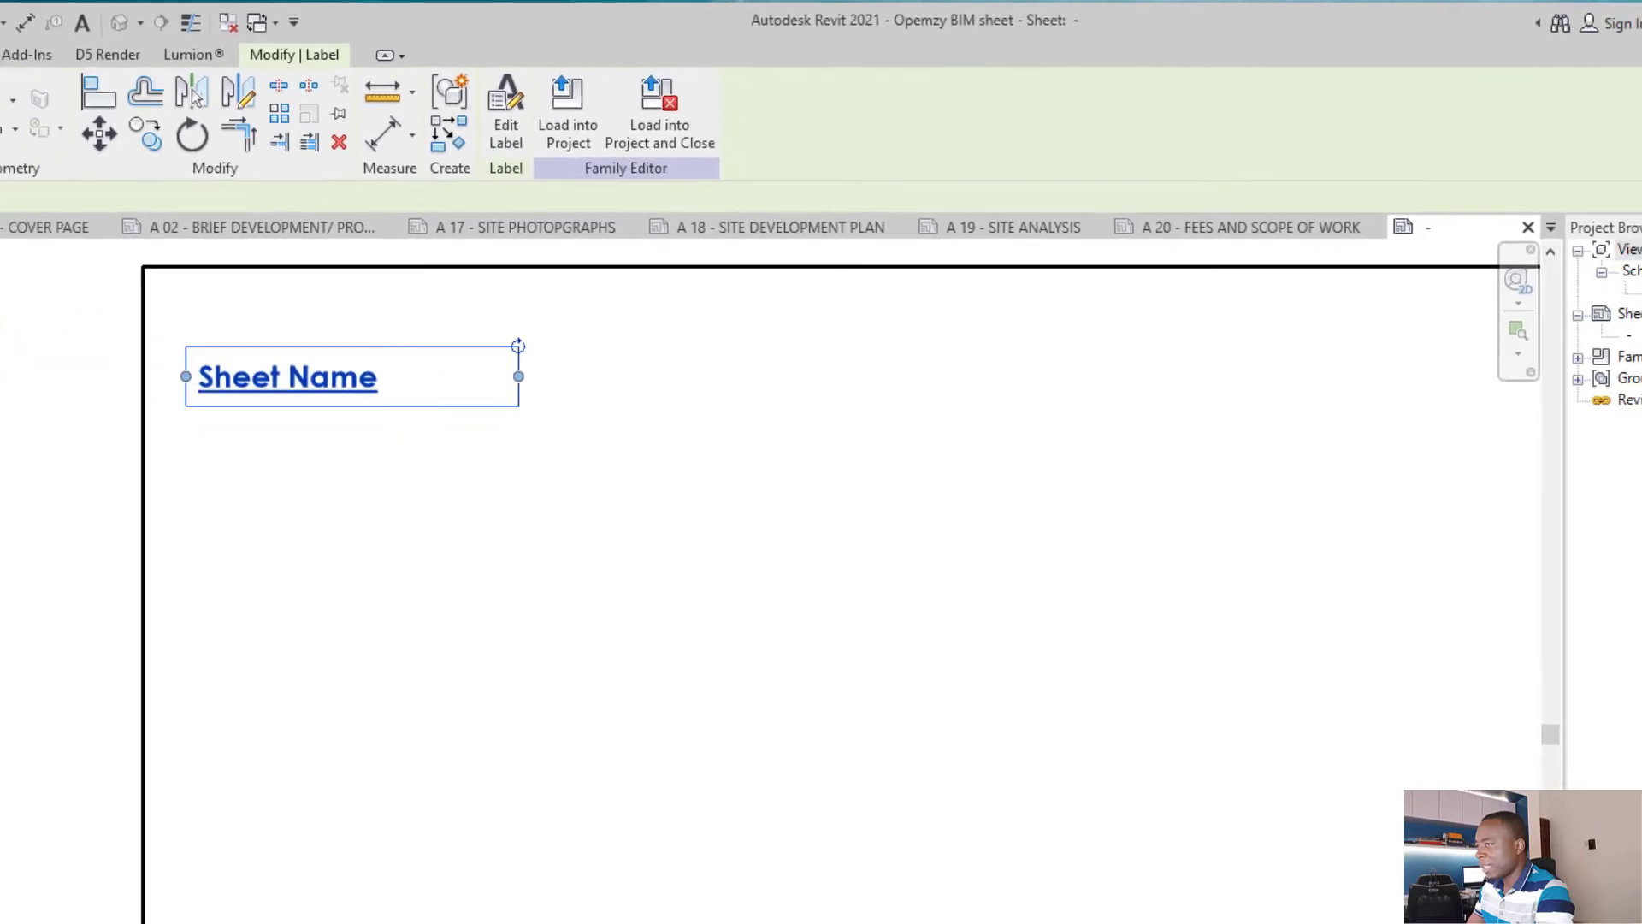
{"action": "left_click", "coordinate": [142, 224]}
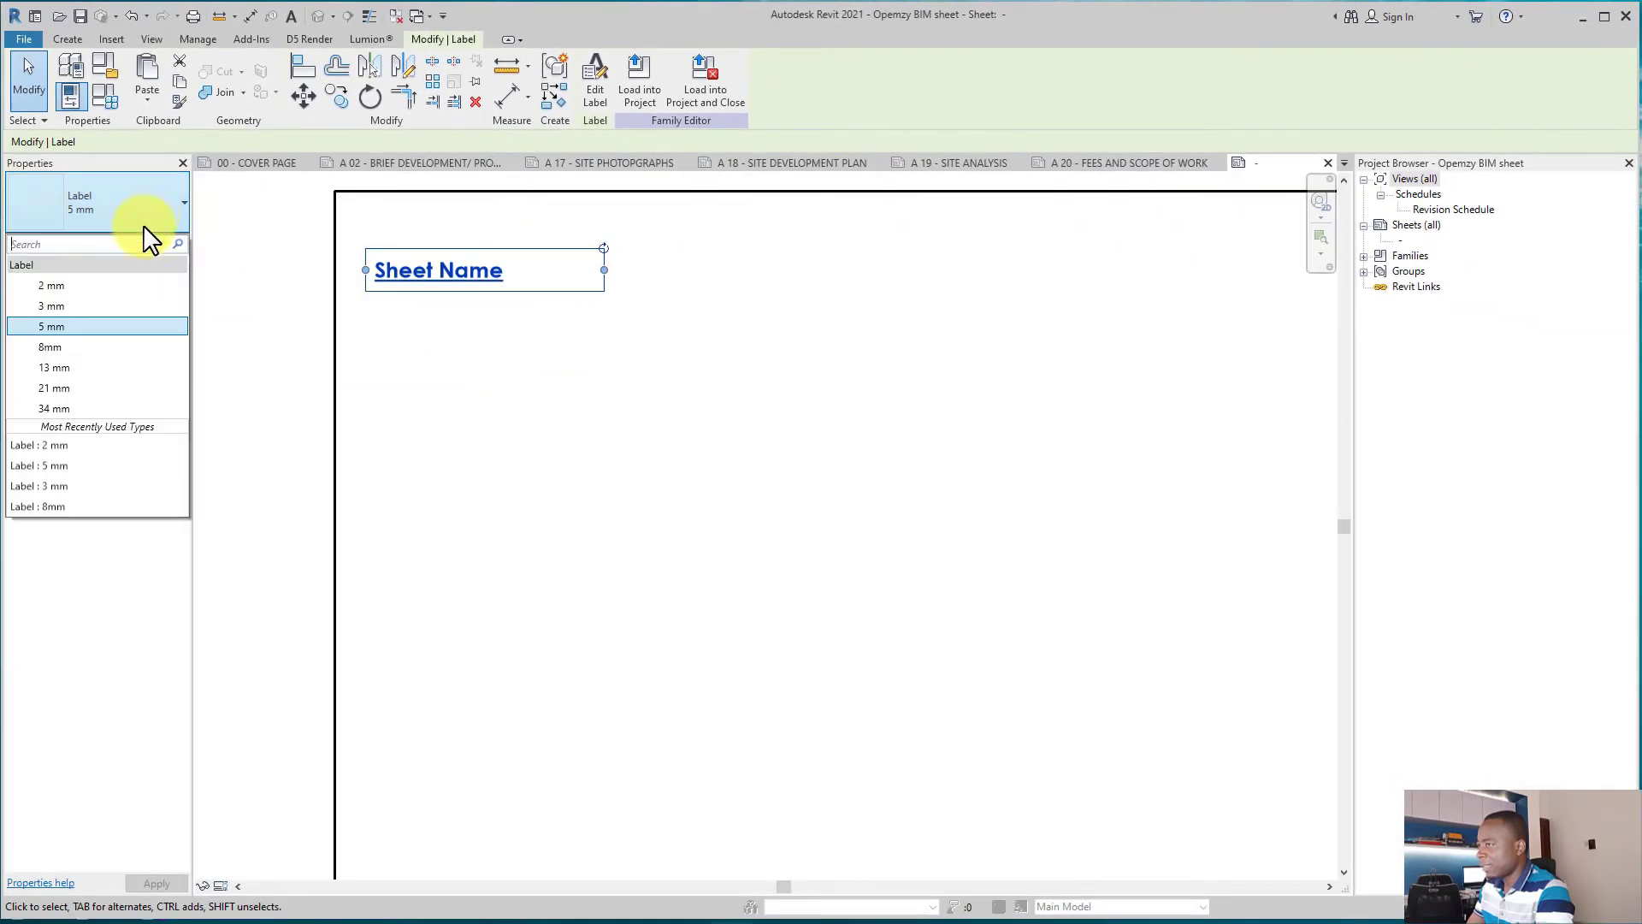
{"action": "left_click", "coordinate": [116, 348]}
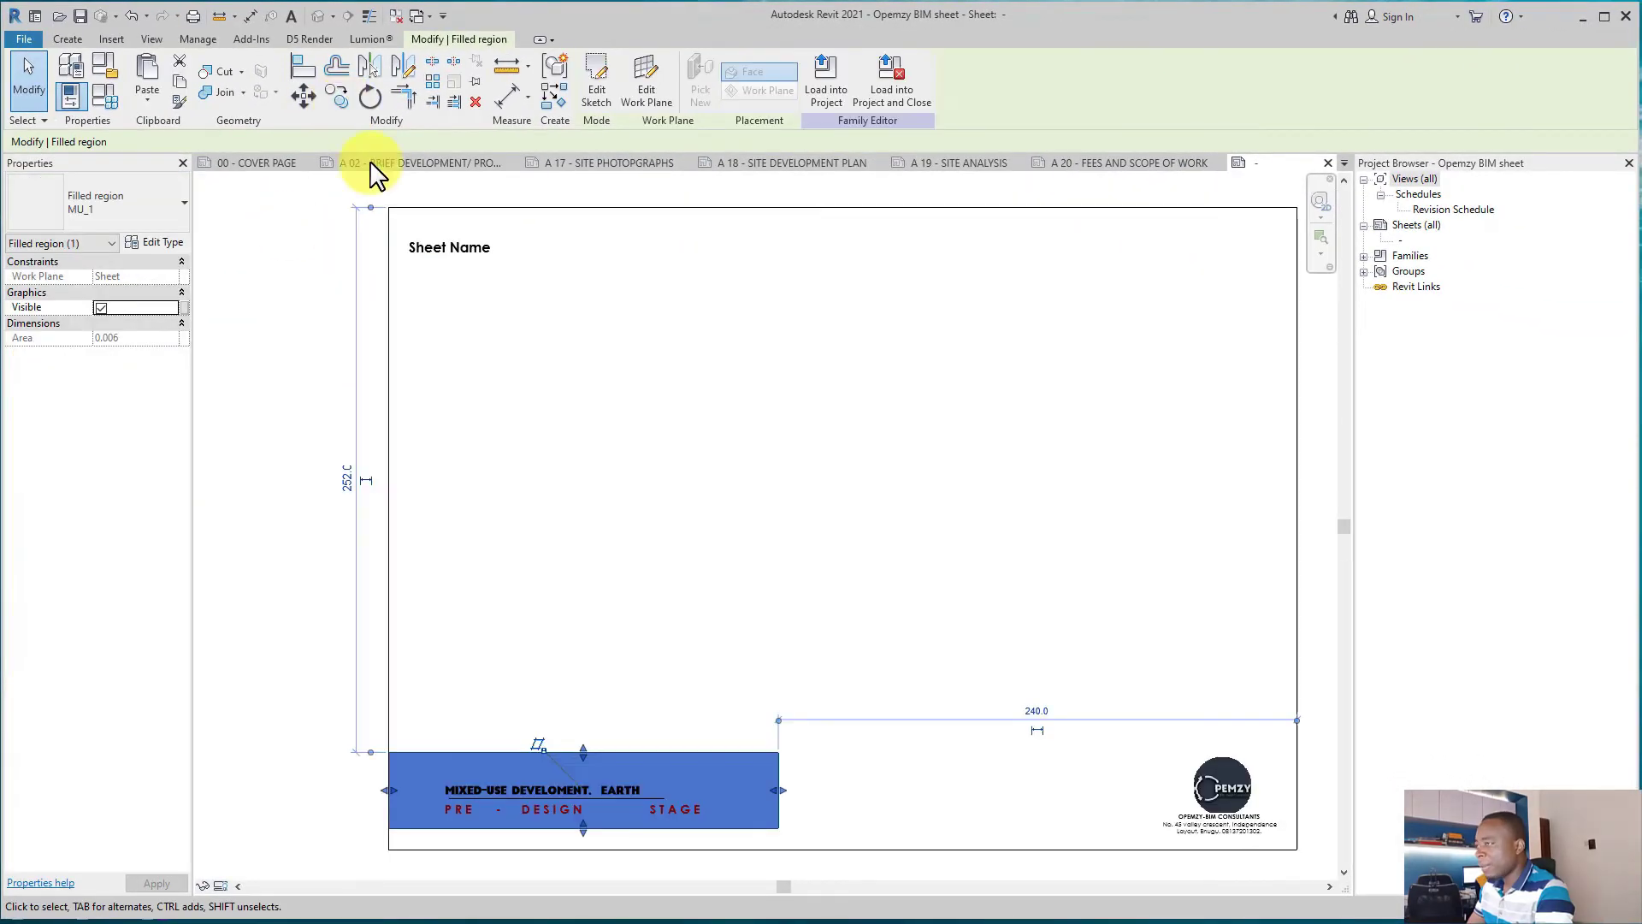
Copy the filled region from the project title up to the Sheet Name label and shorten it to a slim band behind the label.
{"action": "left_click", "coordinate": [338, 98]}
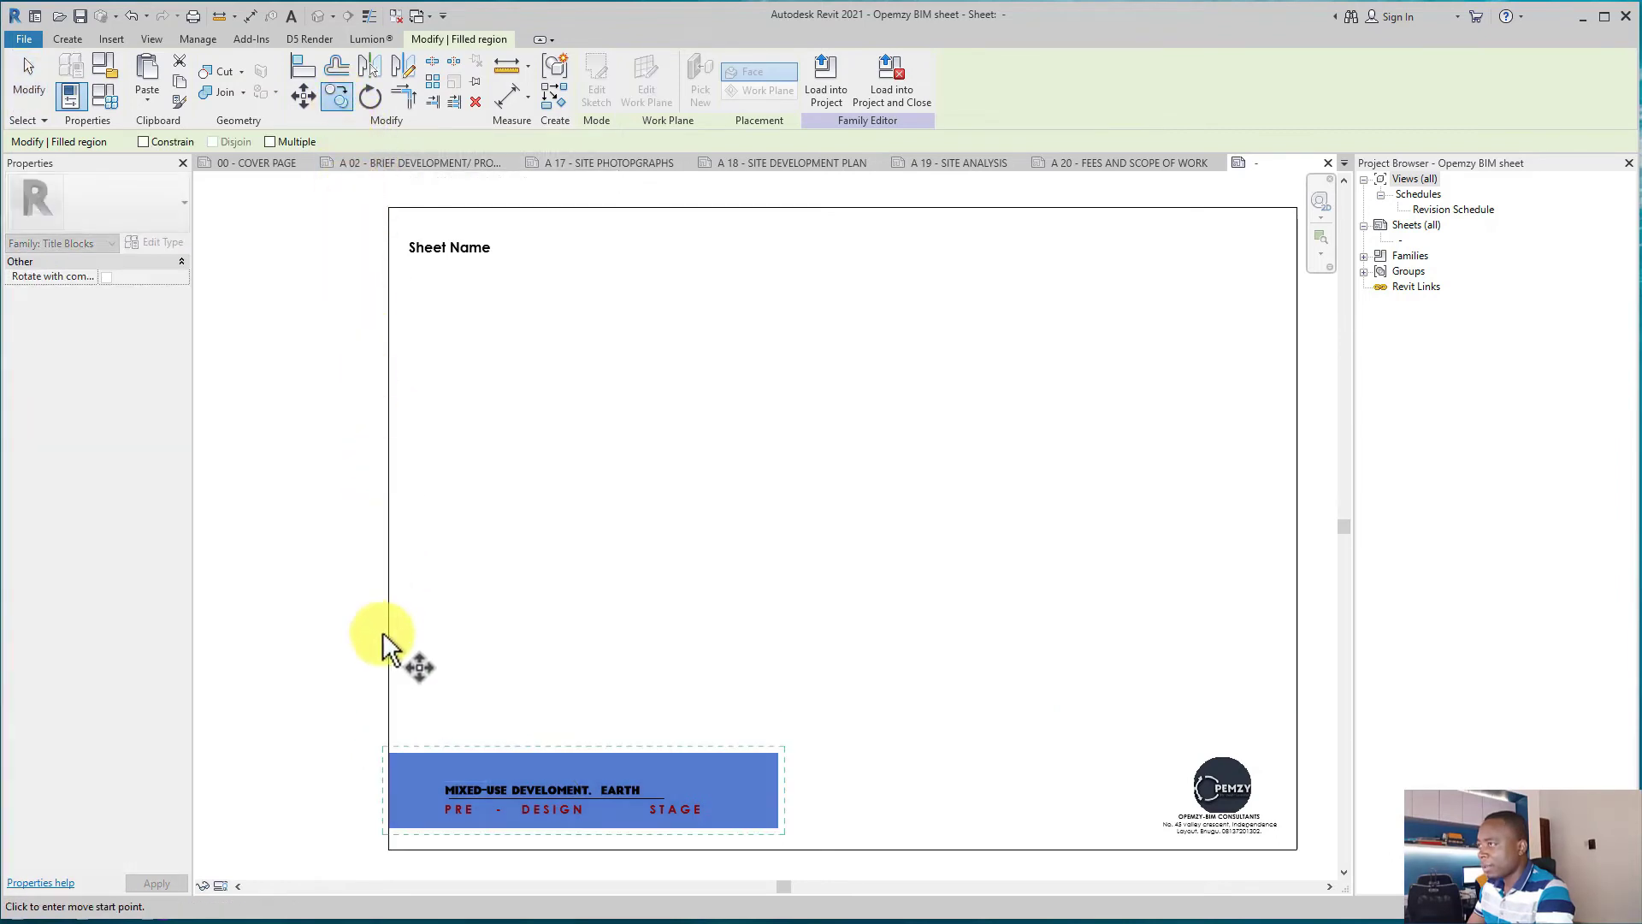
{"action": "left_click", "coordinate": [390, 755]}
{"action": "left_click", "coordinate": [387, 219]}
{"action": "left_click", "coordinate": [489, 271]}
{"action": "scroll", "coordinate": [572, 257], "scroll_direction": "up", "scroll_amount": 3}
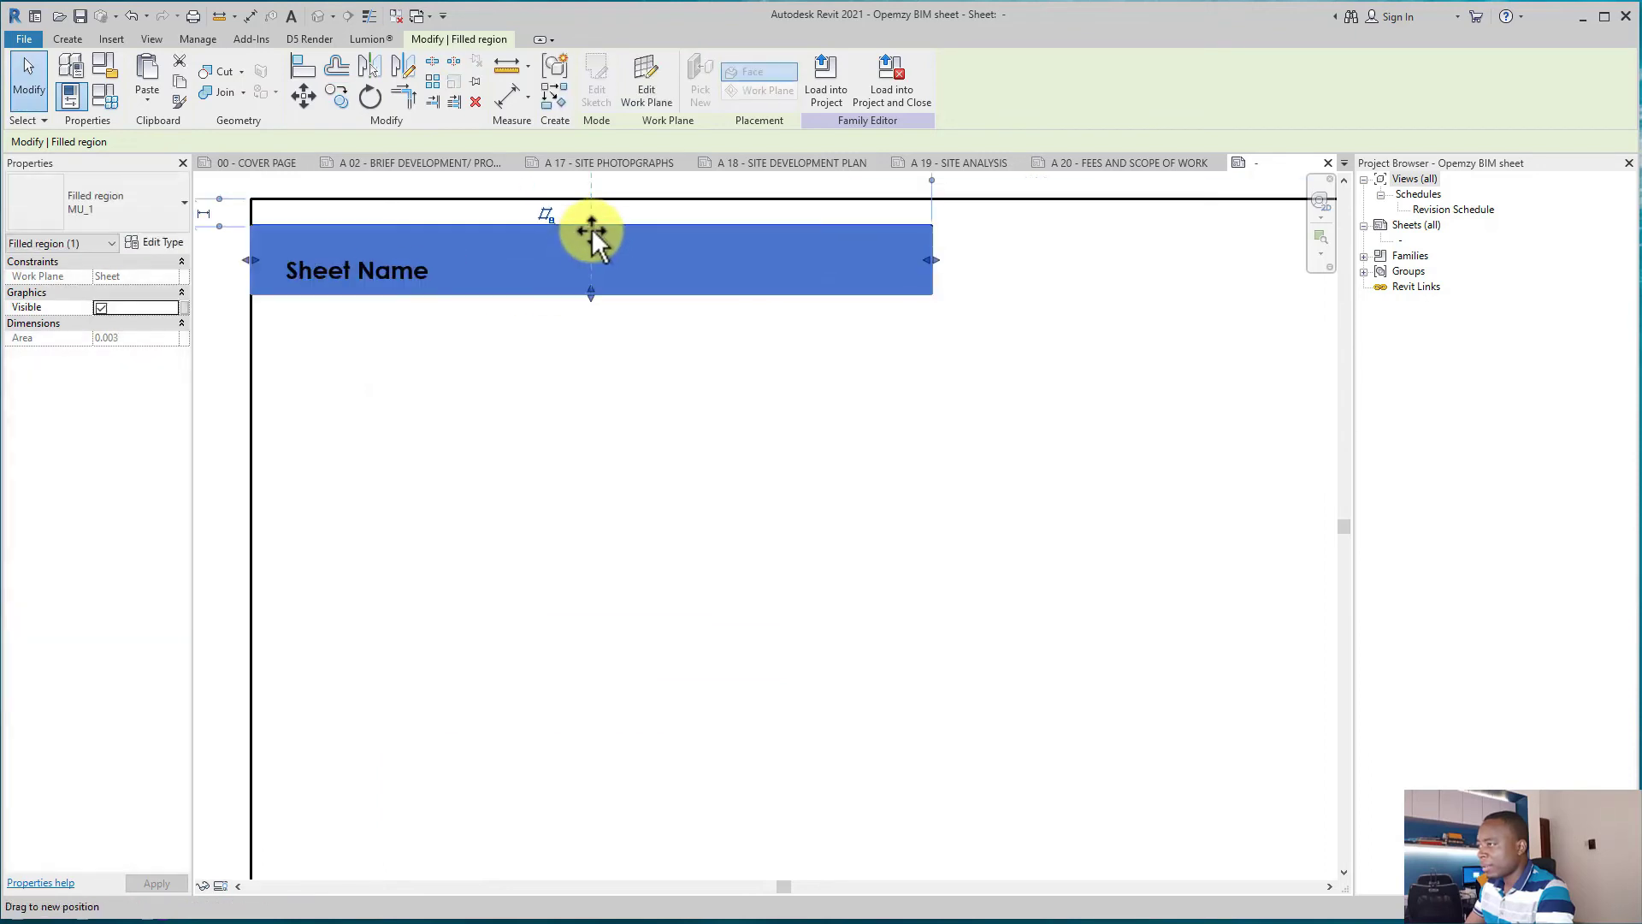
{"action": "left_click", "coordinate": [999, 323]}
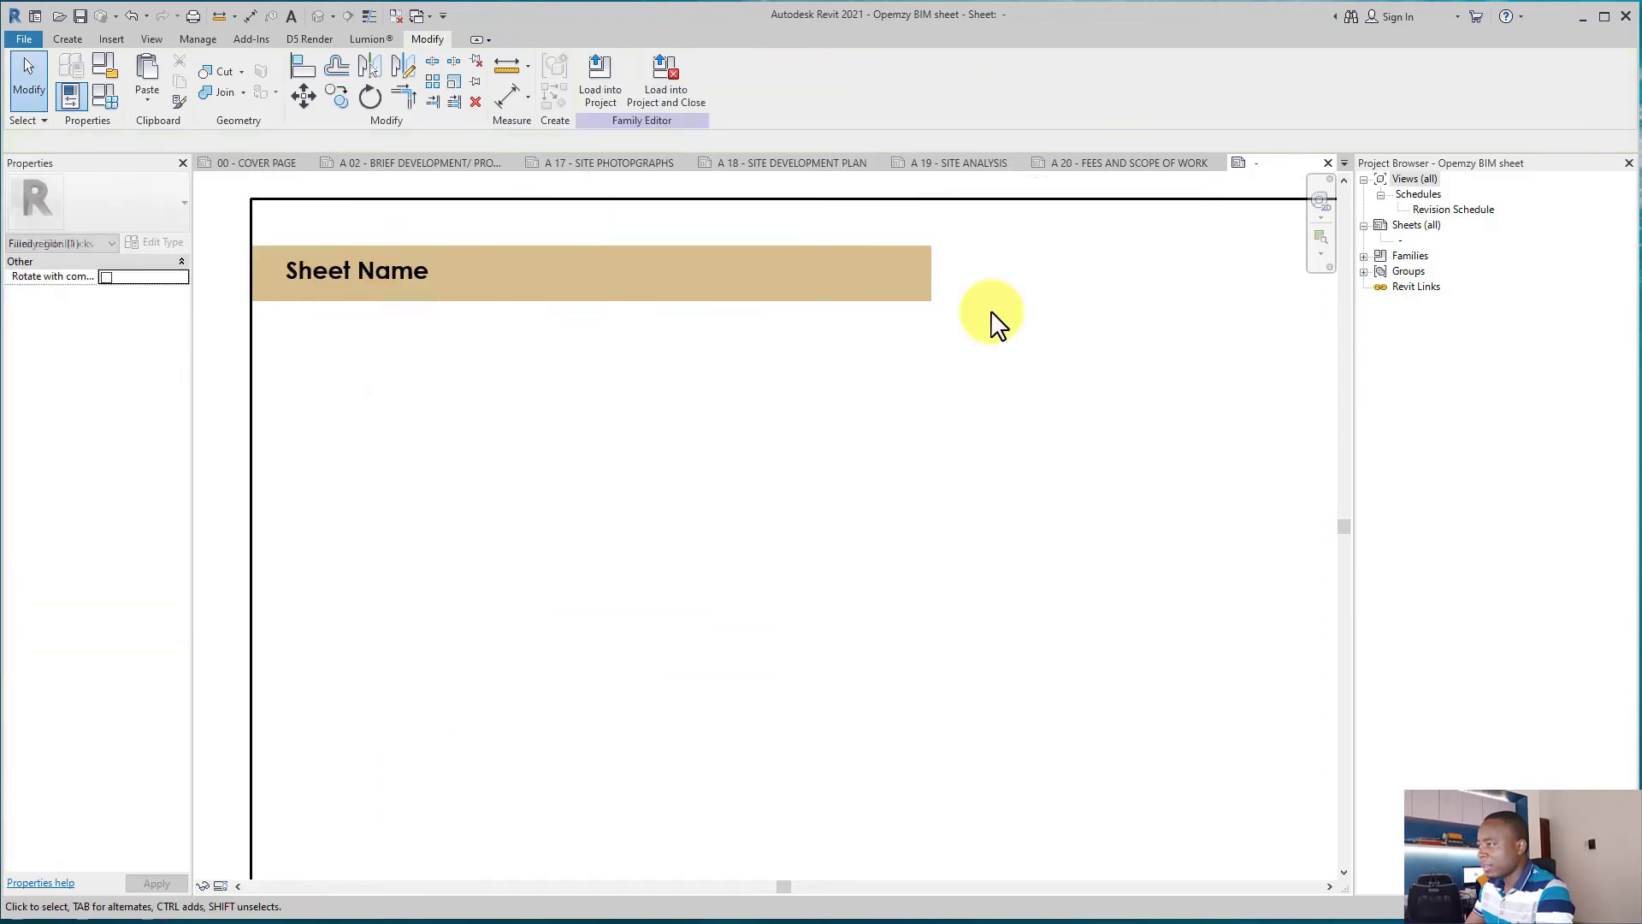
Load the title block with its new sheet name band into Project2, overwriting the existing version.
{"action": "scroll", "coordinate": [999, 323], "scroll_direction": "down", "scroll_amount": 4}
{"action": "left_click", "coordinate": [599, 82]}
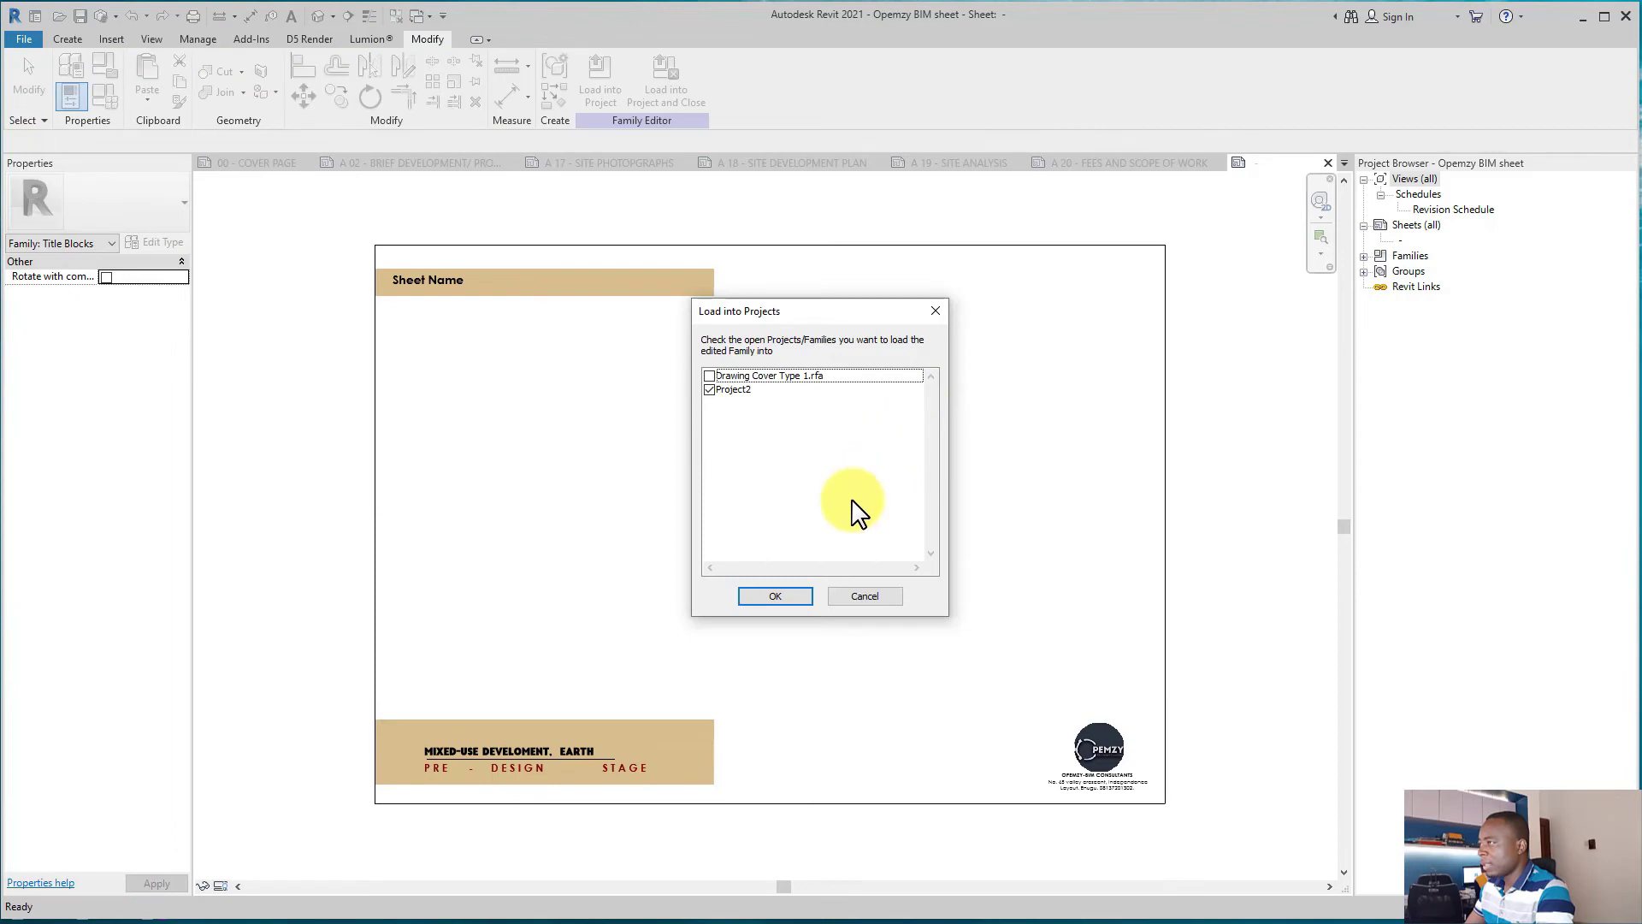
{"action": "left_click", "coordinate": [787, 590]}
{"action": "left_click", "coordinate": [792, 503]}
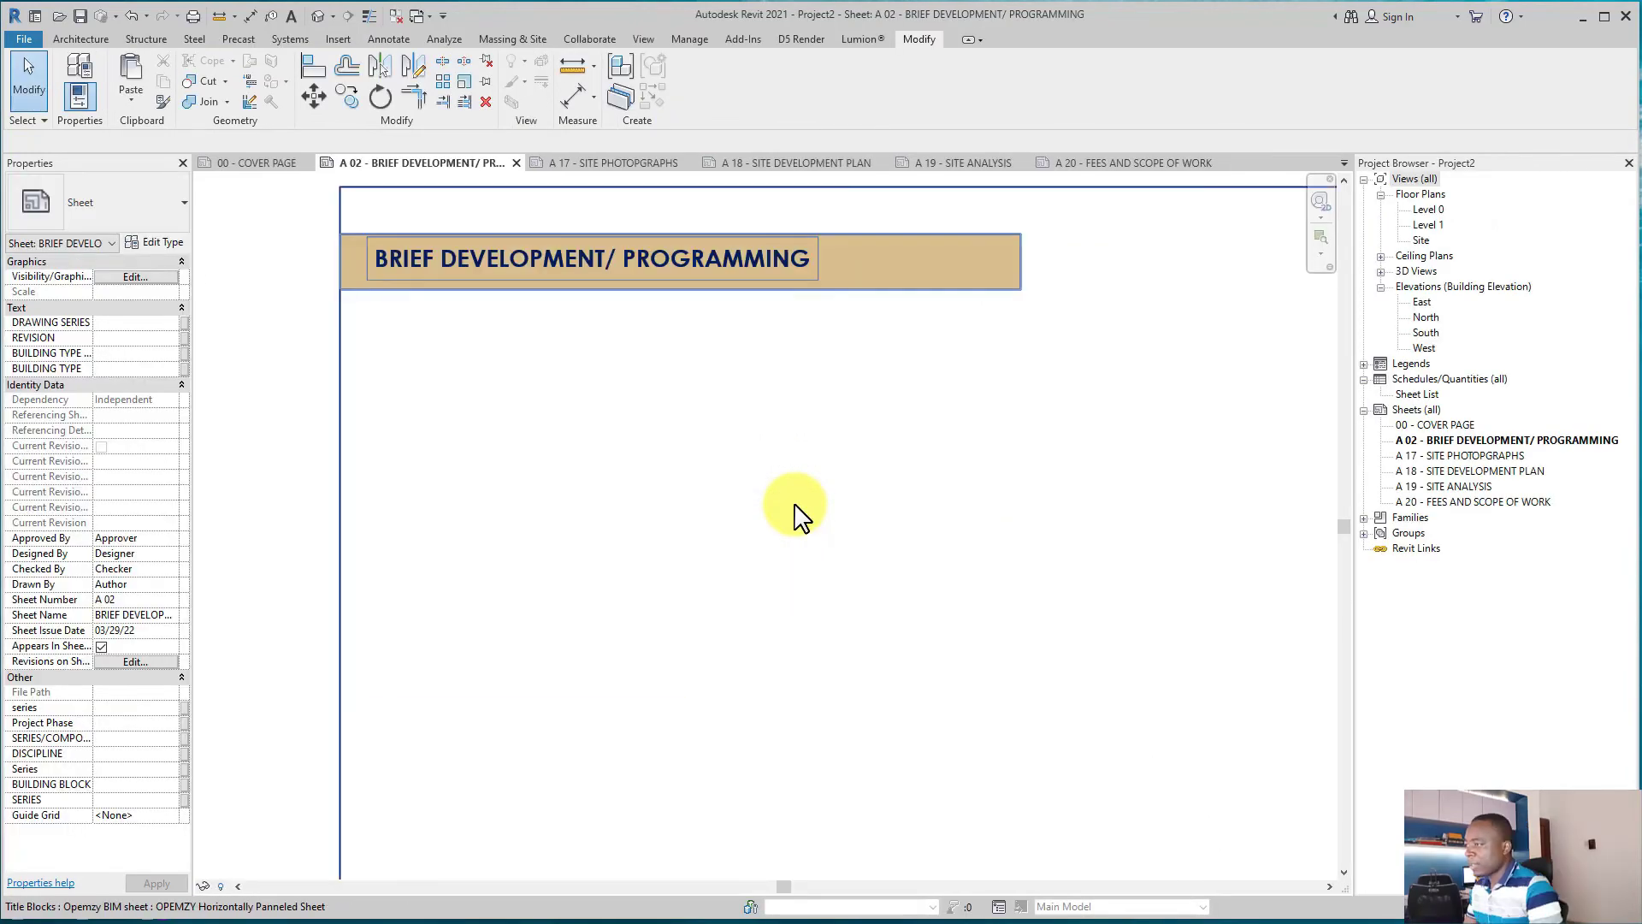
Examine the sheet name band on sheets A 02 and A 17 through A 20.
{"action": "middle_click_drag", "start_coordinate": [968, 530], "coordinate": [811, 525]}
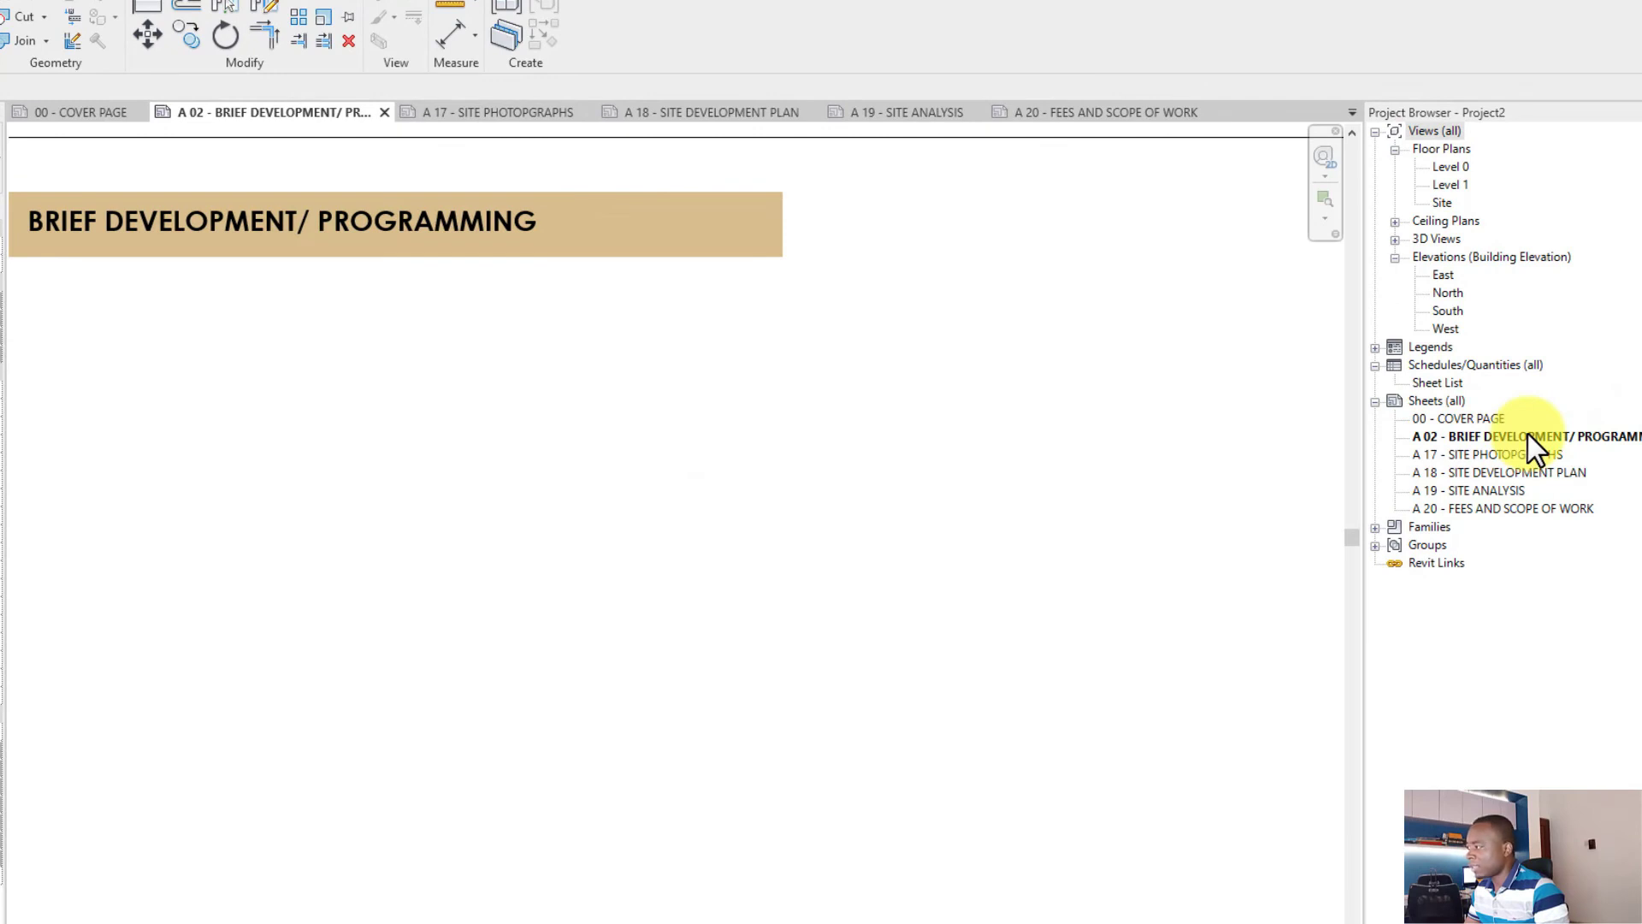
{"action": "scroll", "coordinate": [676, 522], "scroll_direction": "down", "scroll_amount": 4}
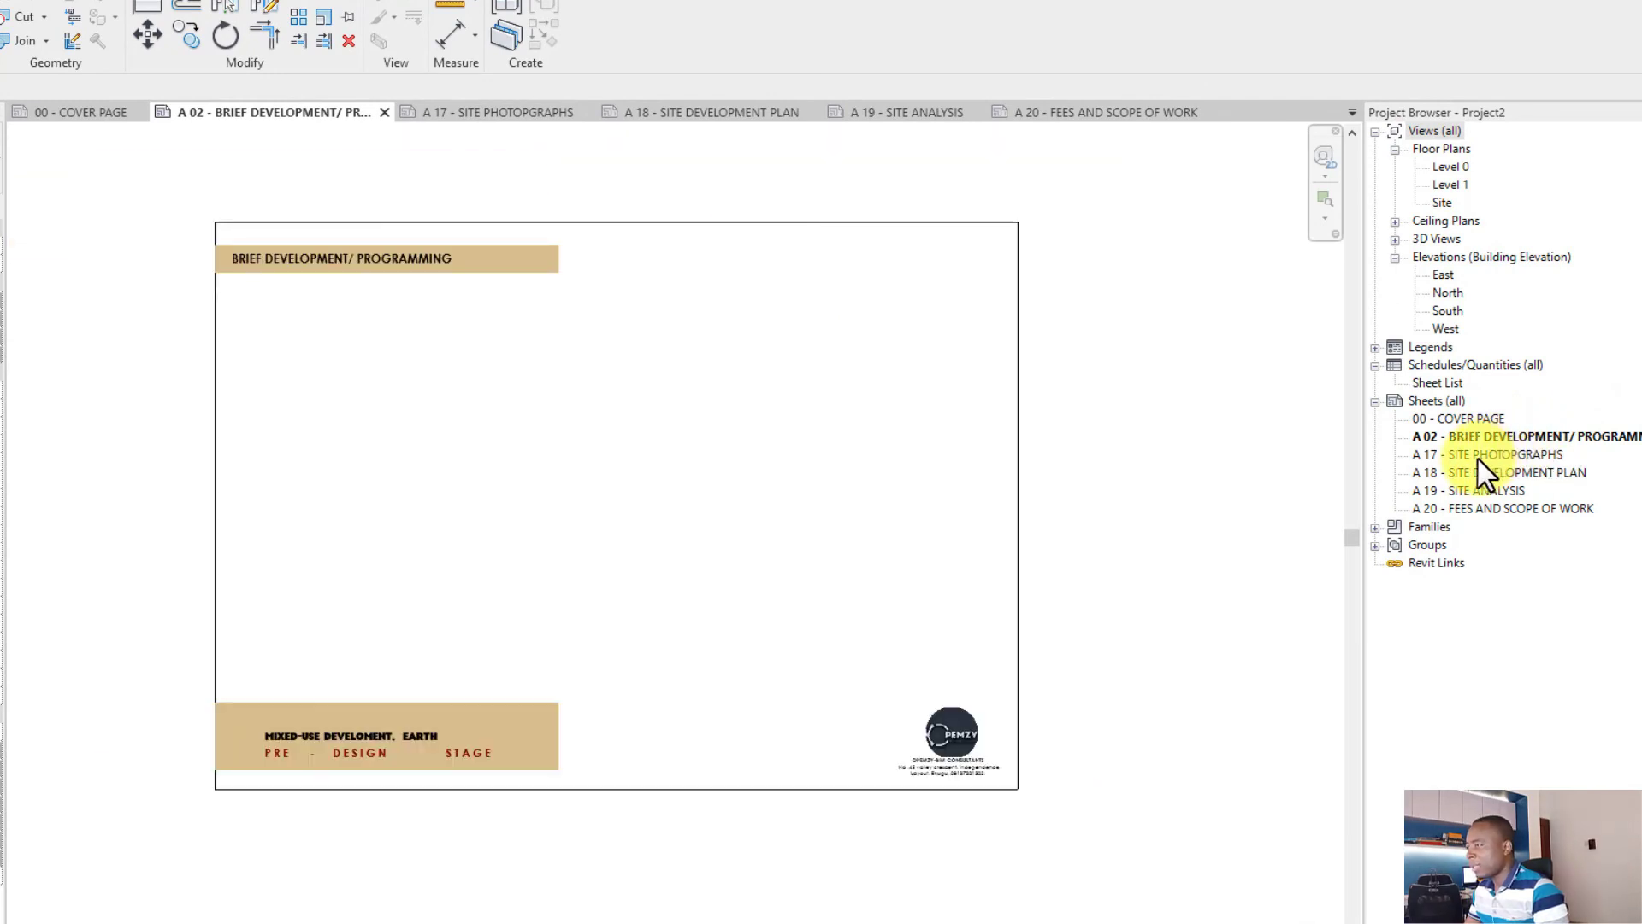
{"action": "double_click", "coordinate": [1477, 459]}
{"action": "double_click", "coordinate": [1485, 470]}
{"action": "double_click", "coordinate": [1491, 490]}
{"action": "double_click", "coordinate": [1497, 507]}
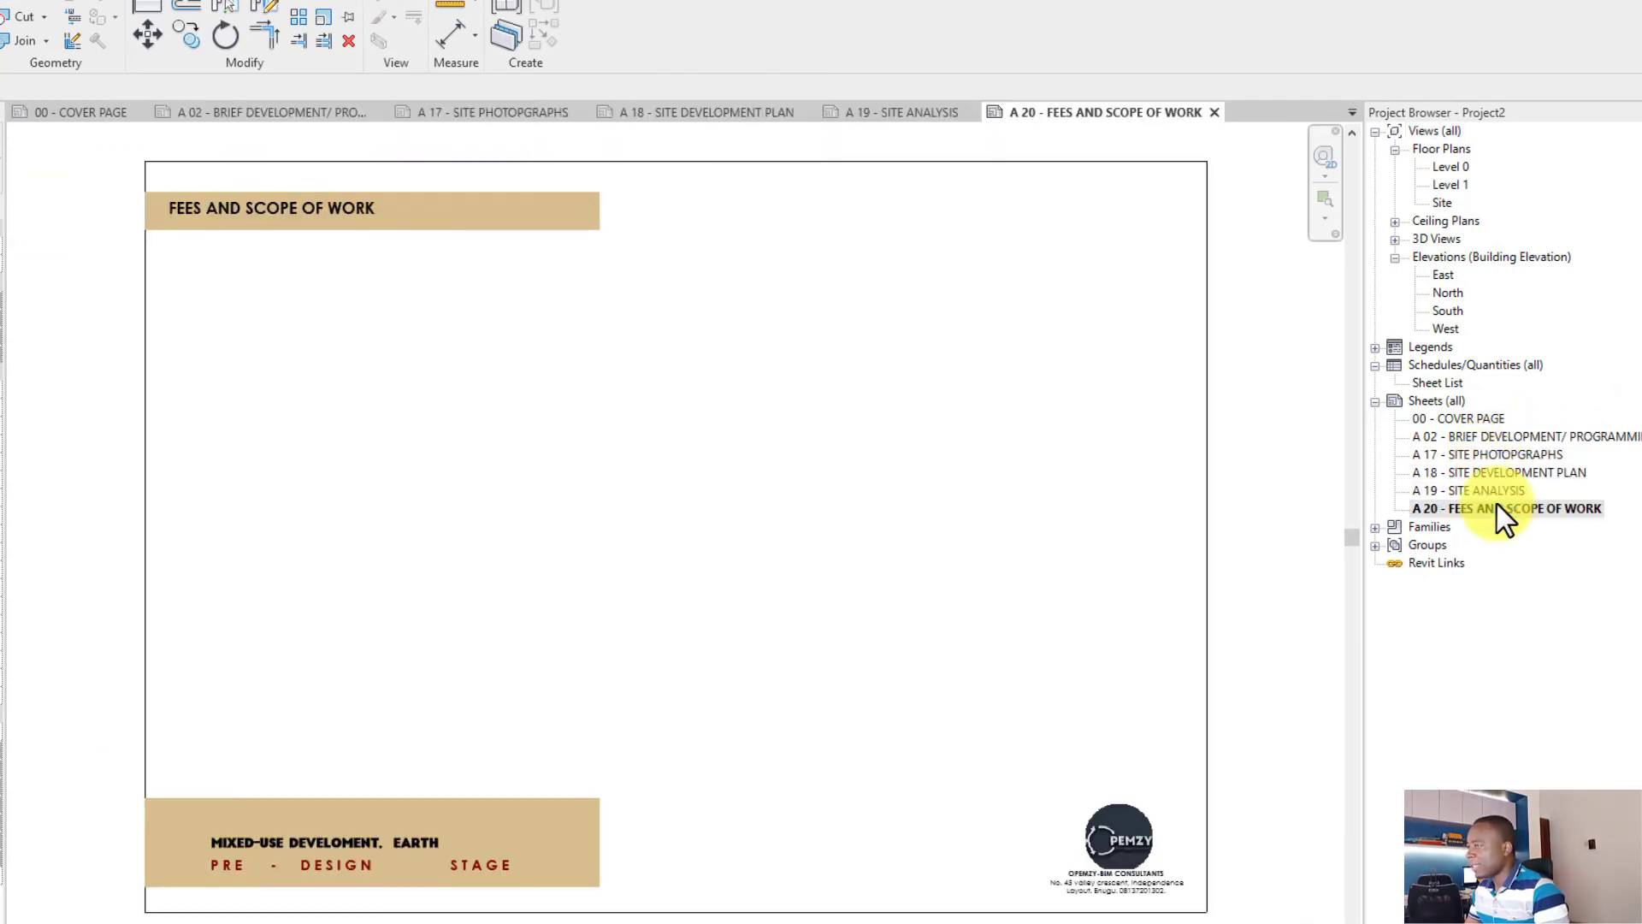
{"action": "double_click", "coordinate": [1471, 438]}
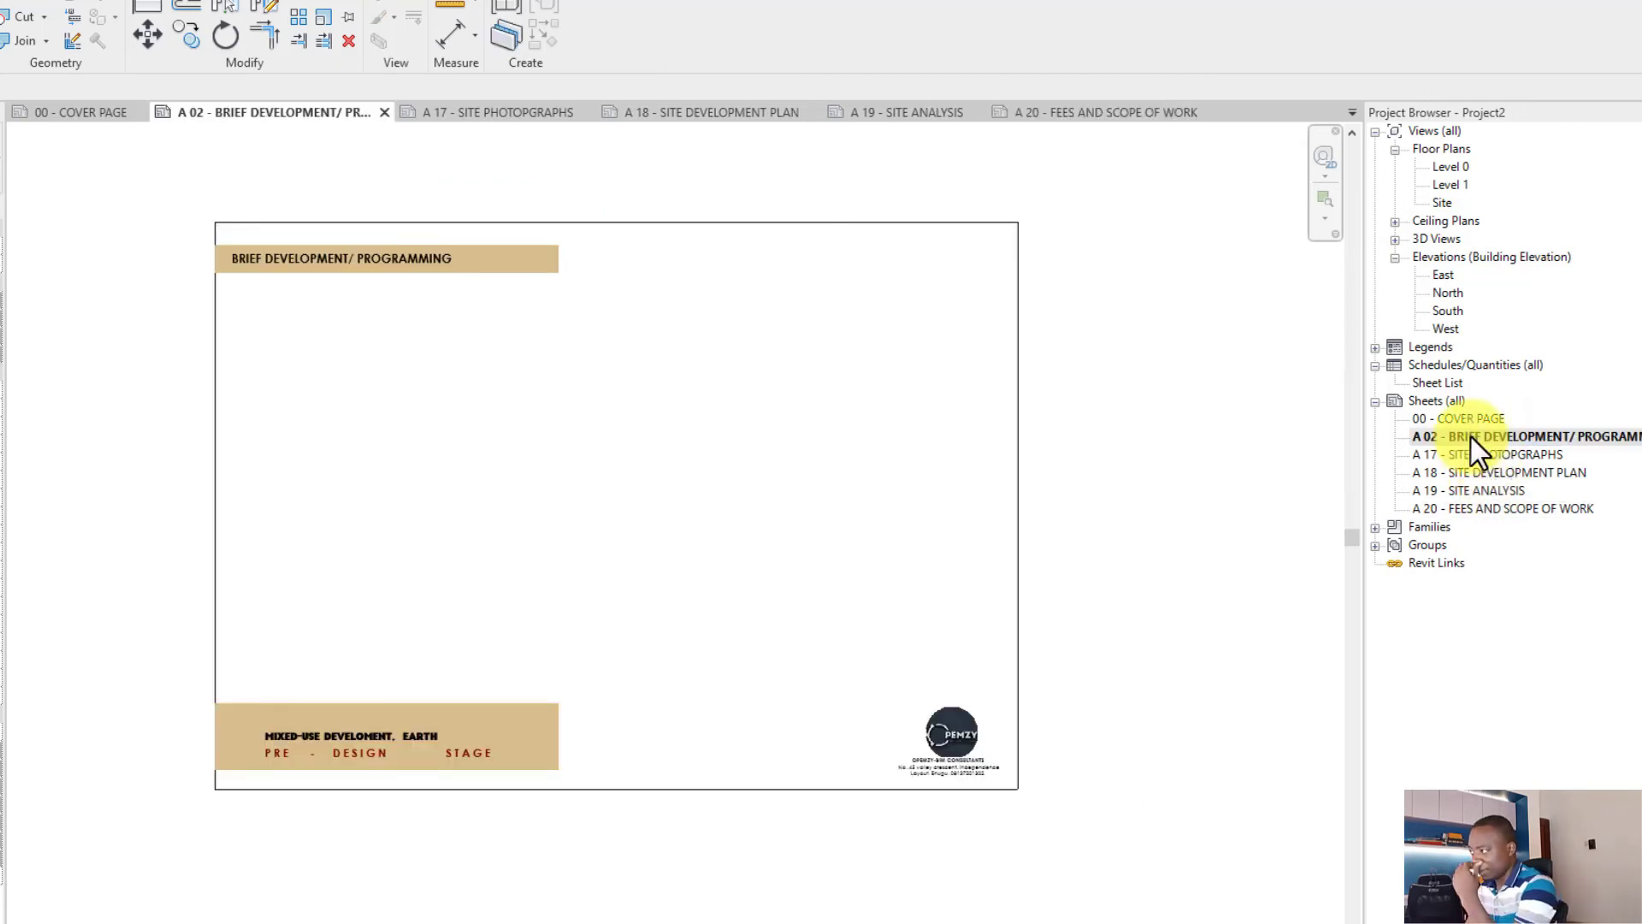